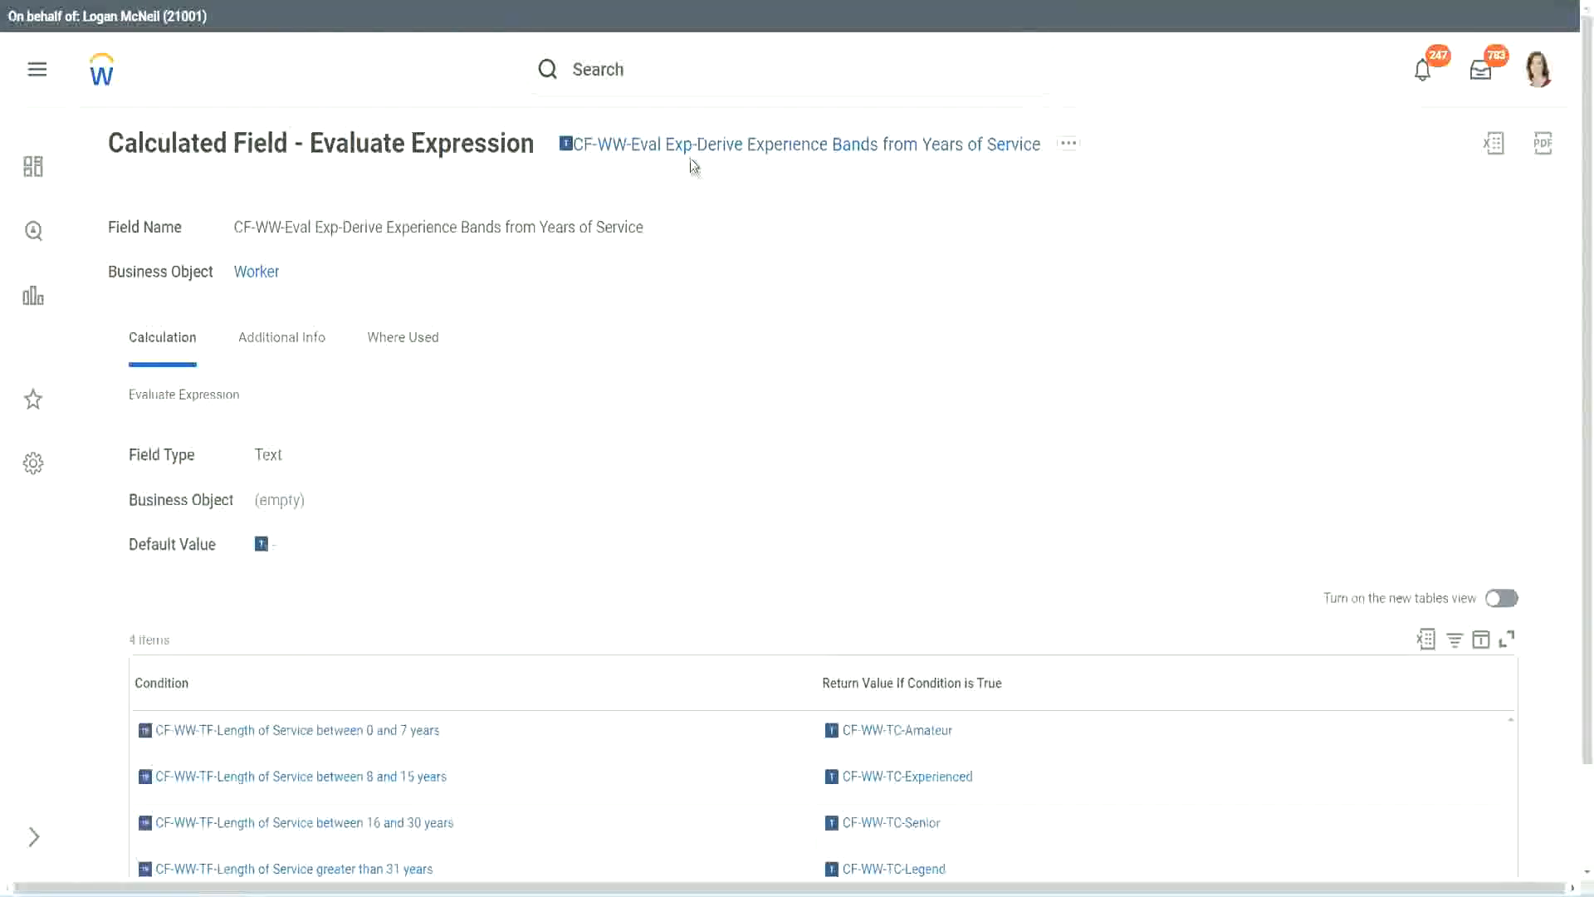
# Copy the name of the displayed Evaluate Expression field, search for "create calc field" and open the Create Calculated Field task.
pyautogui.rightClick(695, 159)
pyautogui.click(746, 248)
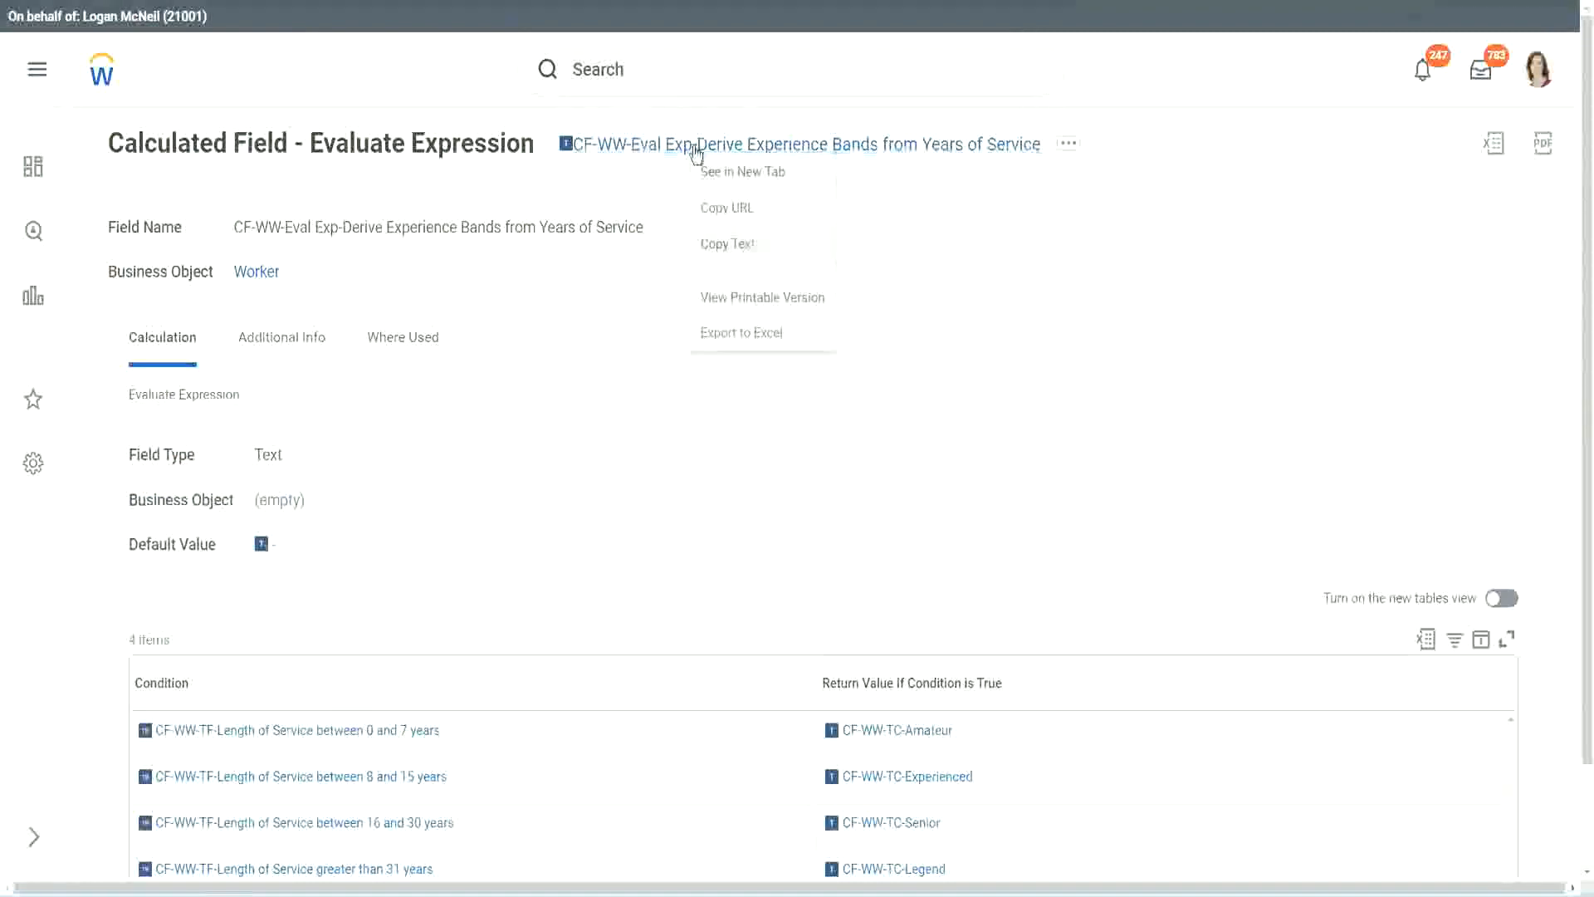
pyautogui.click(668, 75)
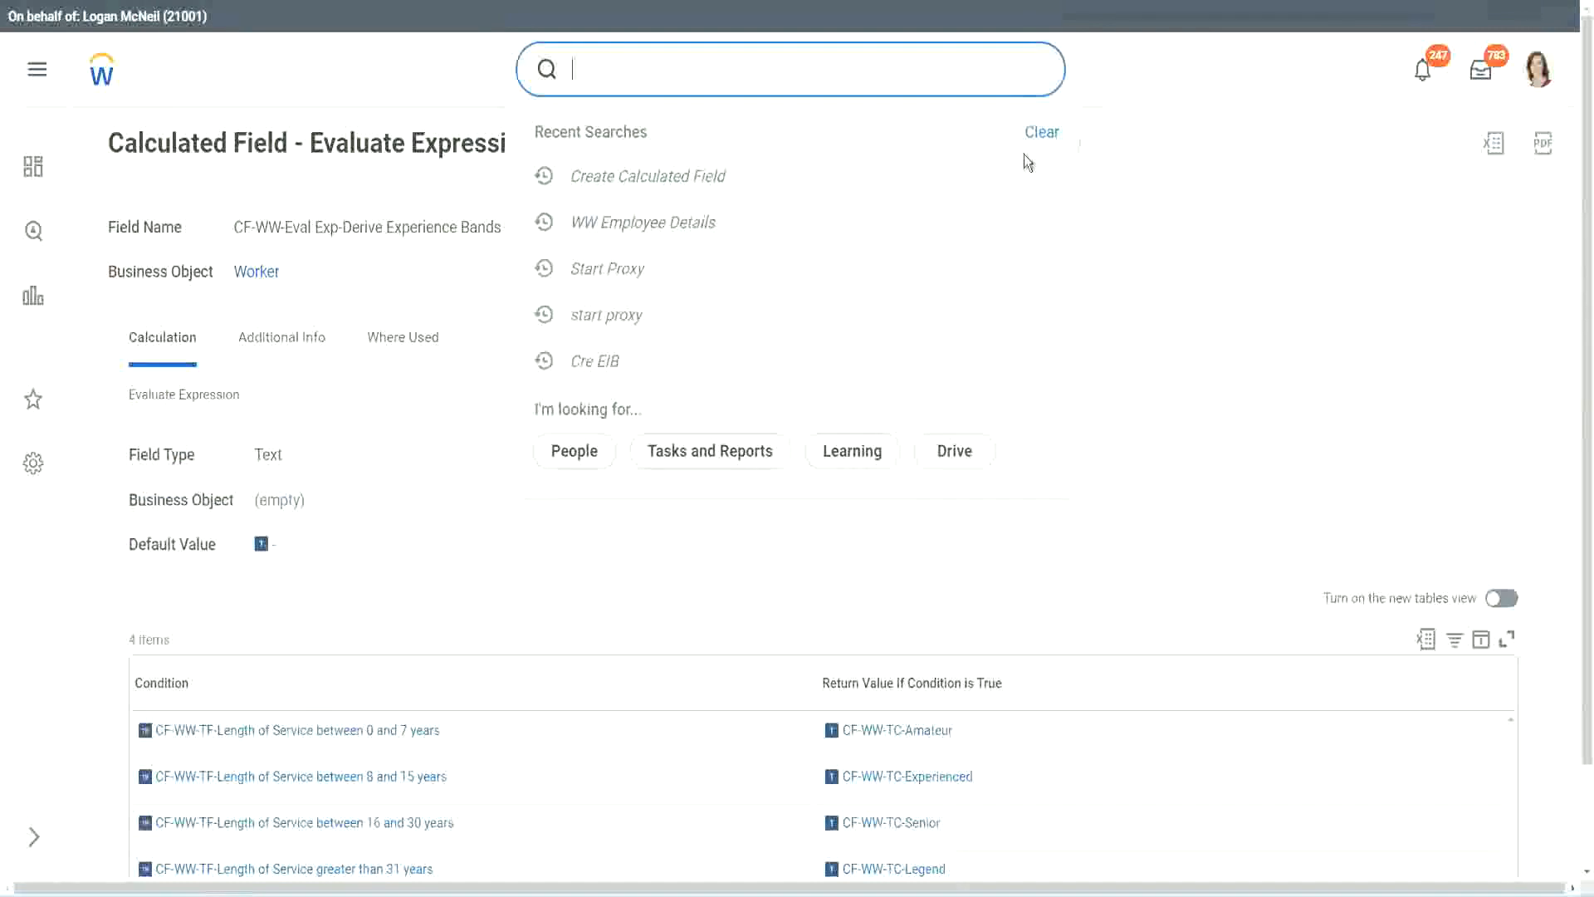
pyautogui.click(631, 62)
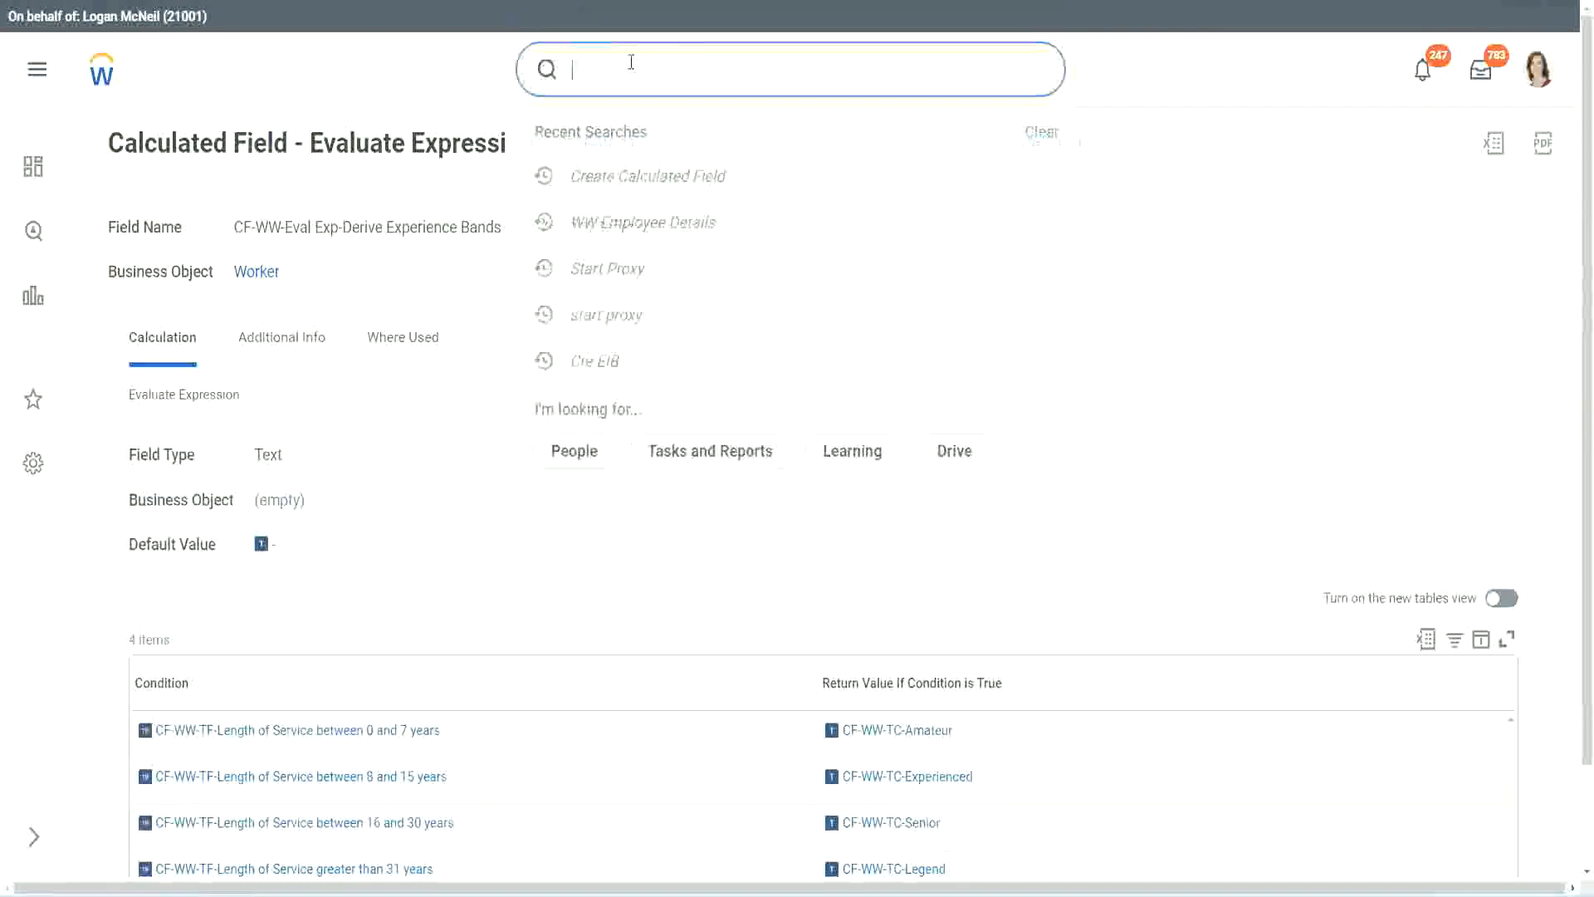
pyautogui.write('create calc')
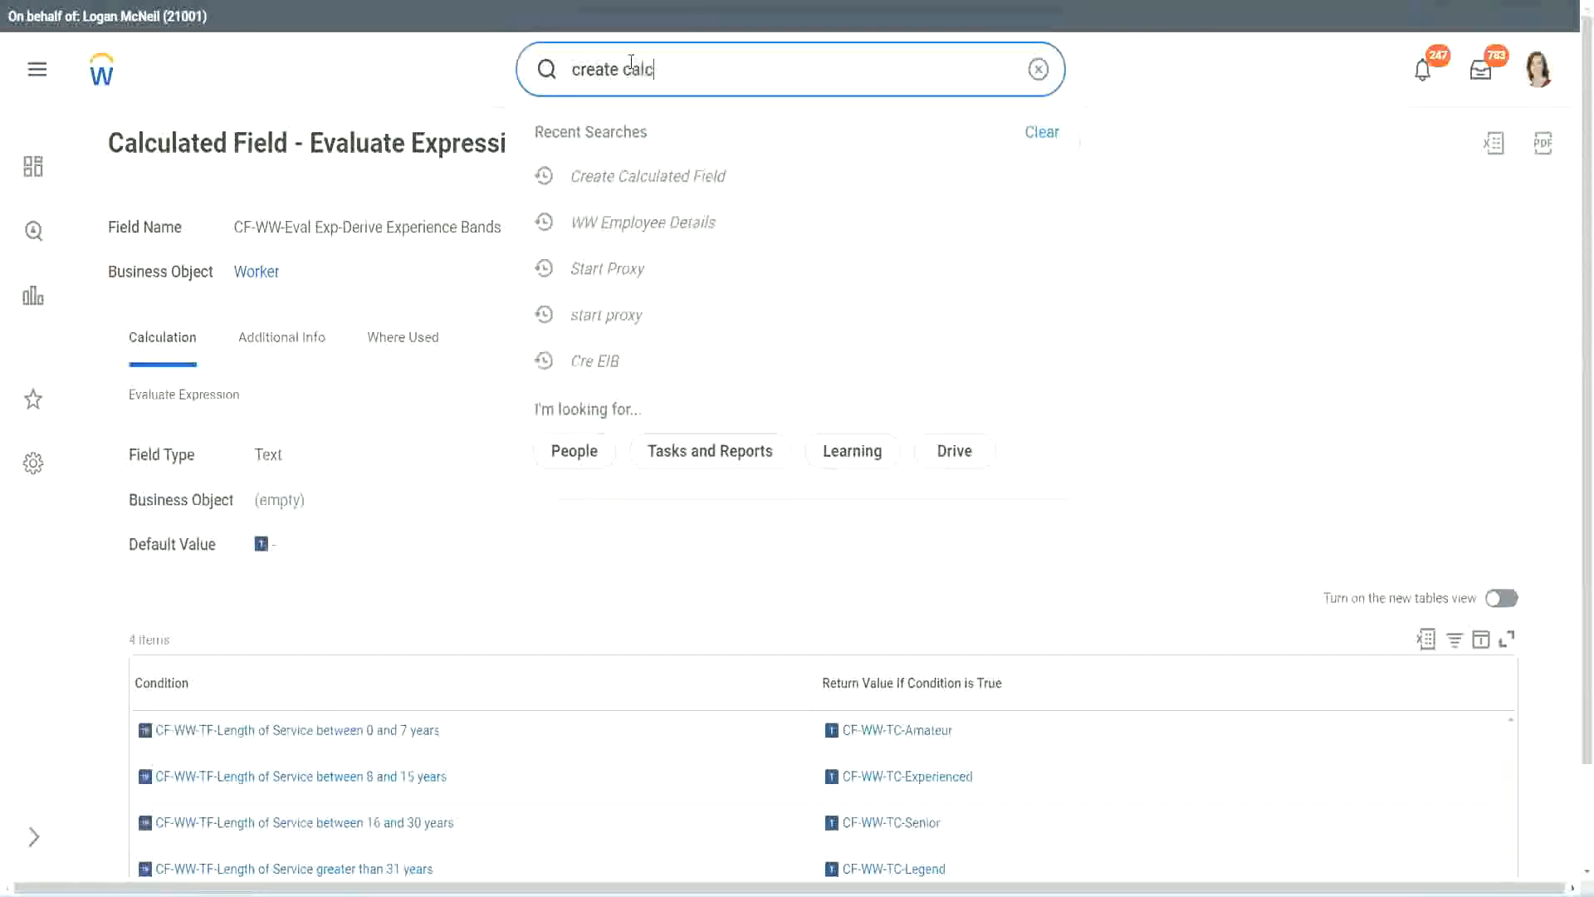
pyautogui.write(' field')
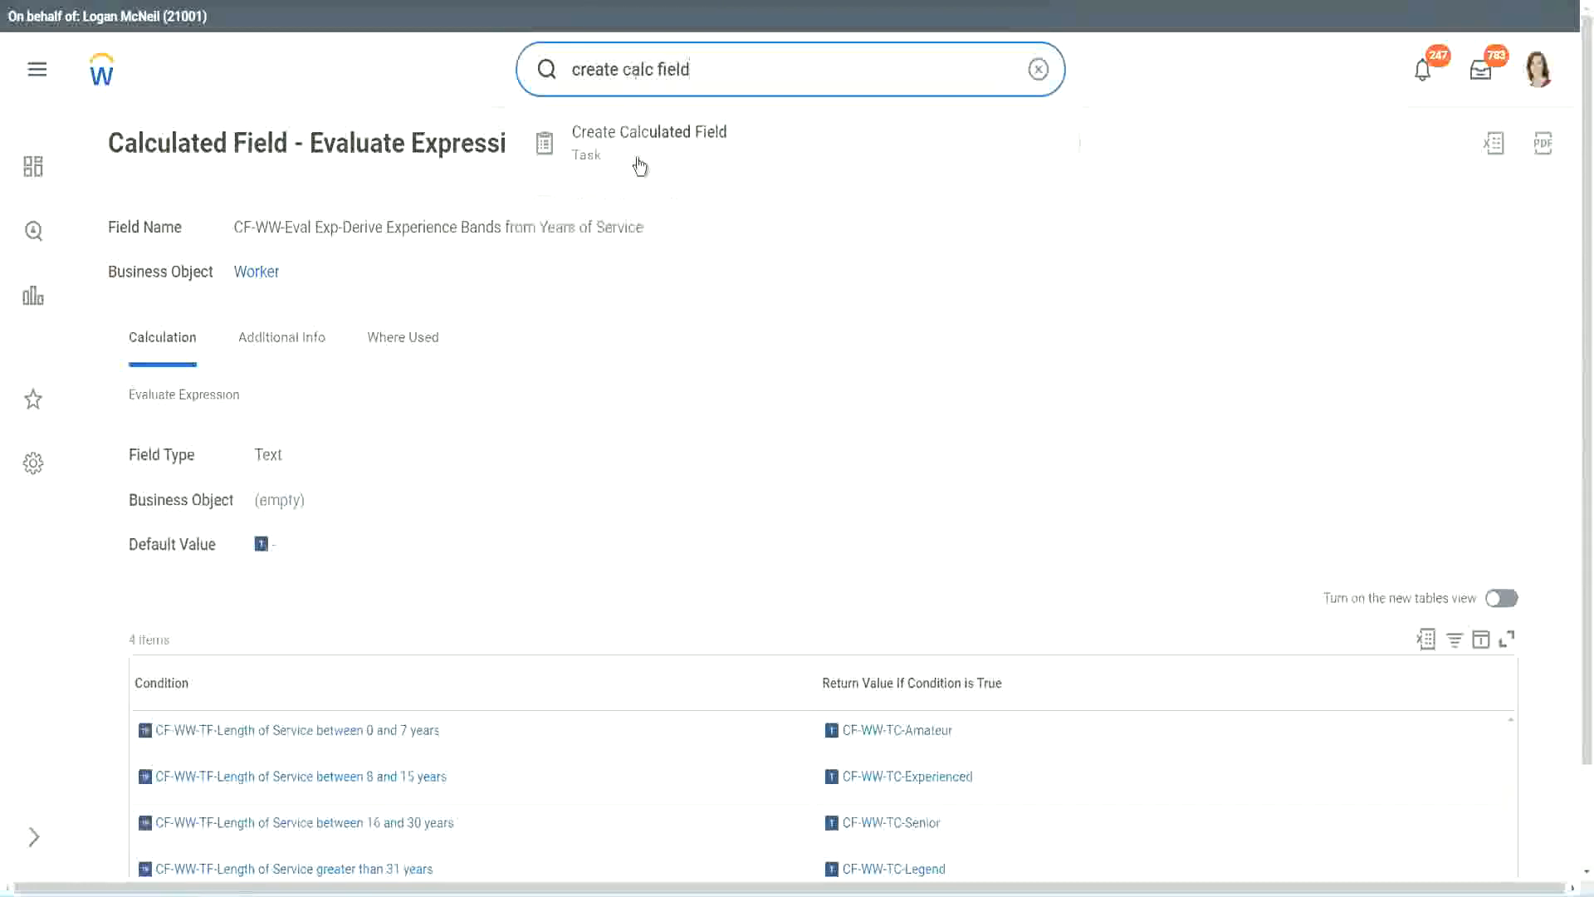
pyautogui.click(661, 152)
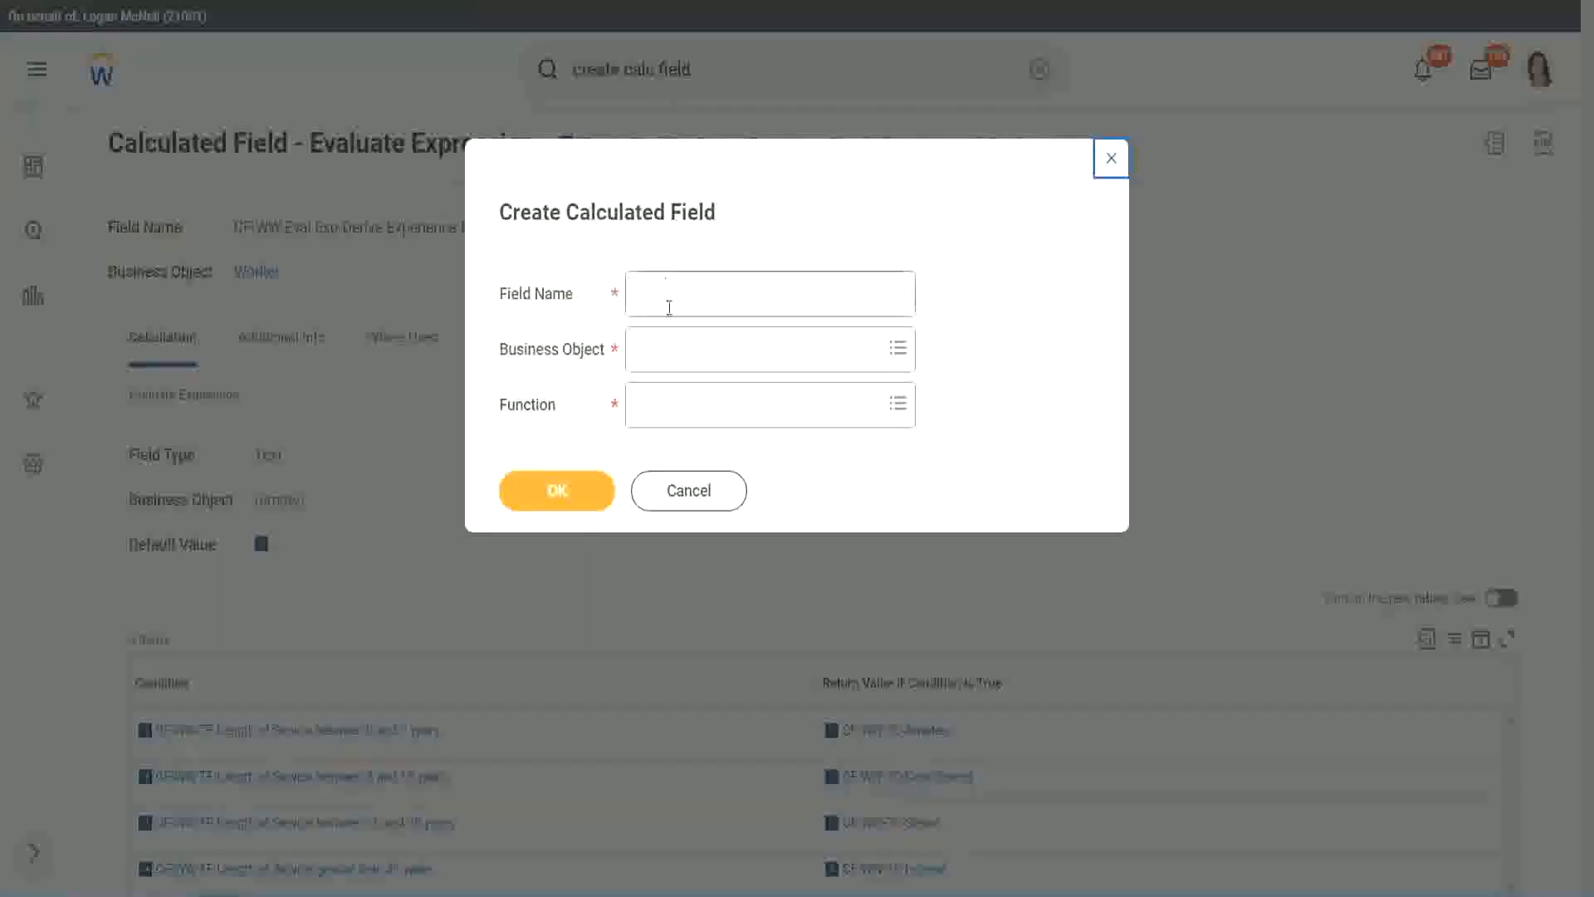
# Name the new calculated field CF-WW-LRB-Identify Experience Bands from years of Service.
pyautogui.click(670, 299)
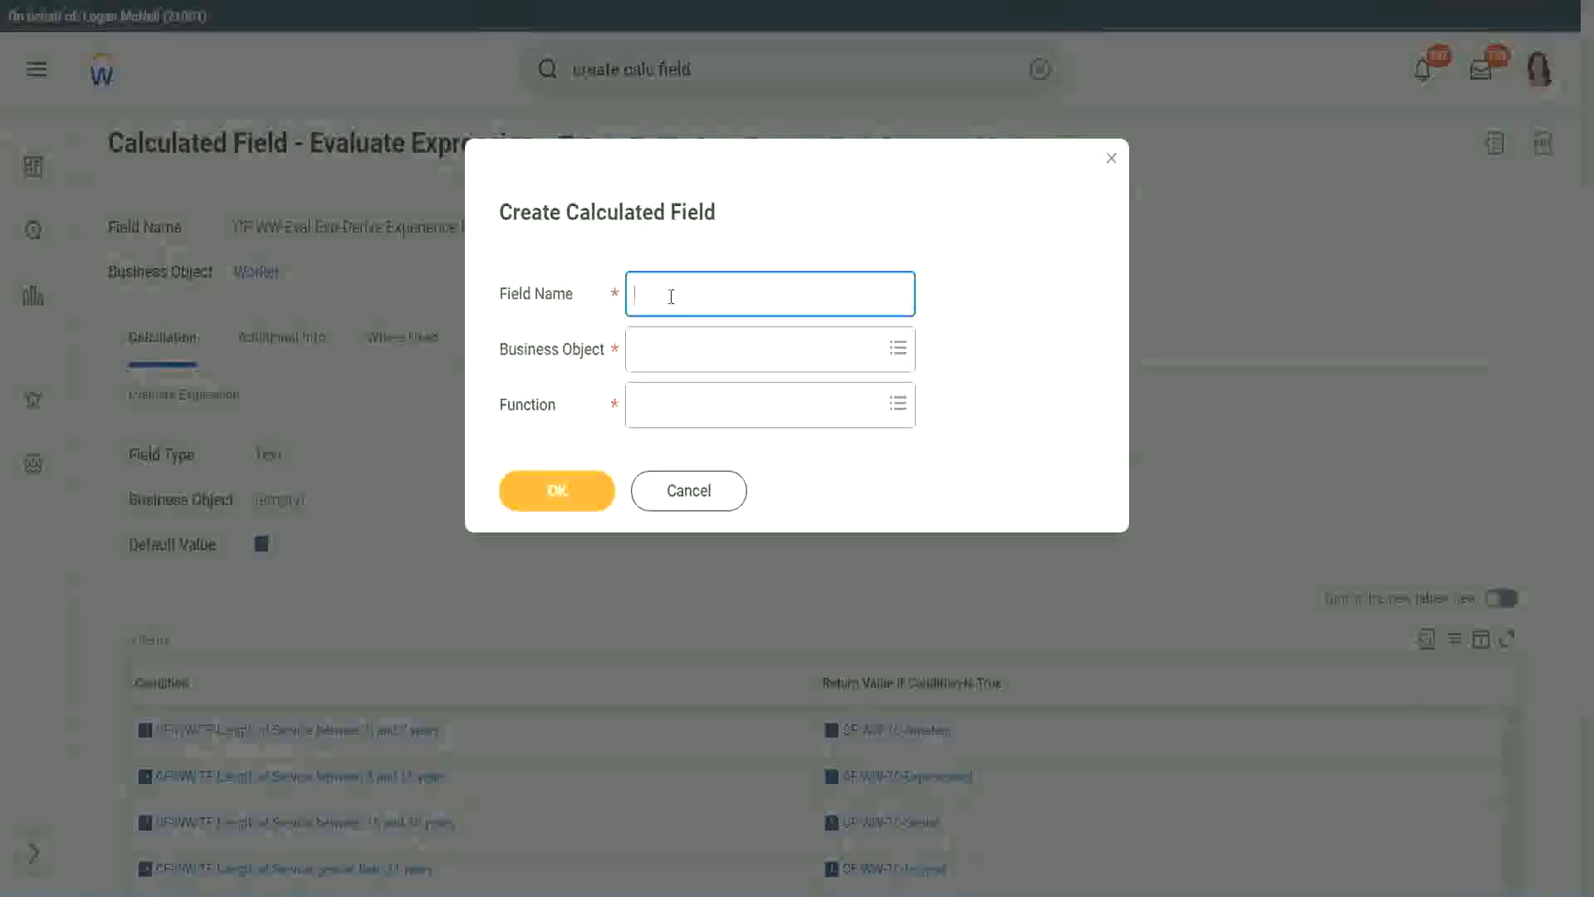
pyautogui.write('CF')
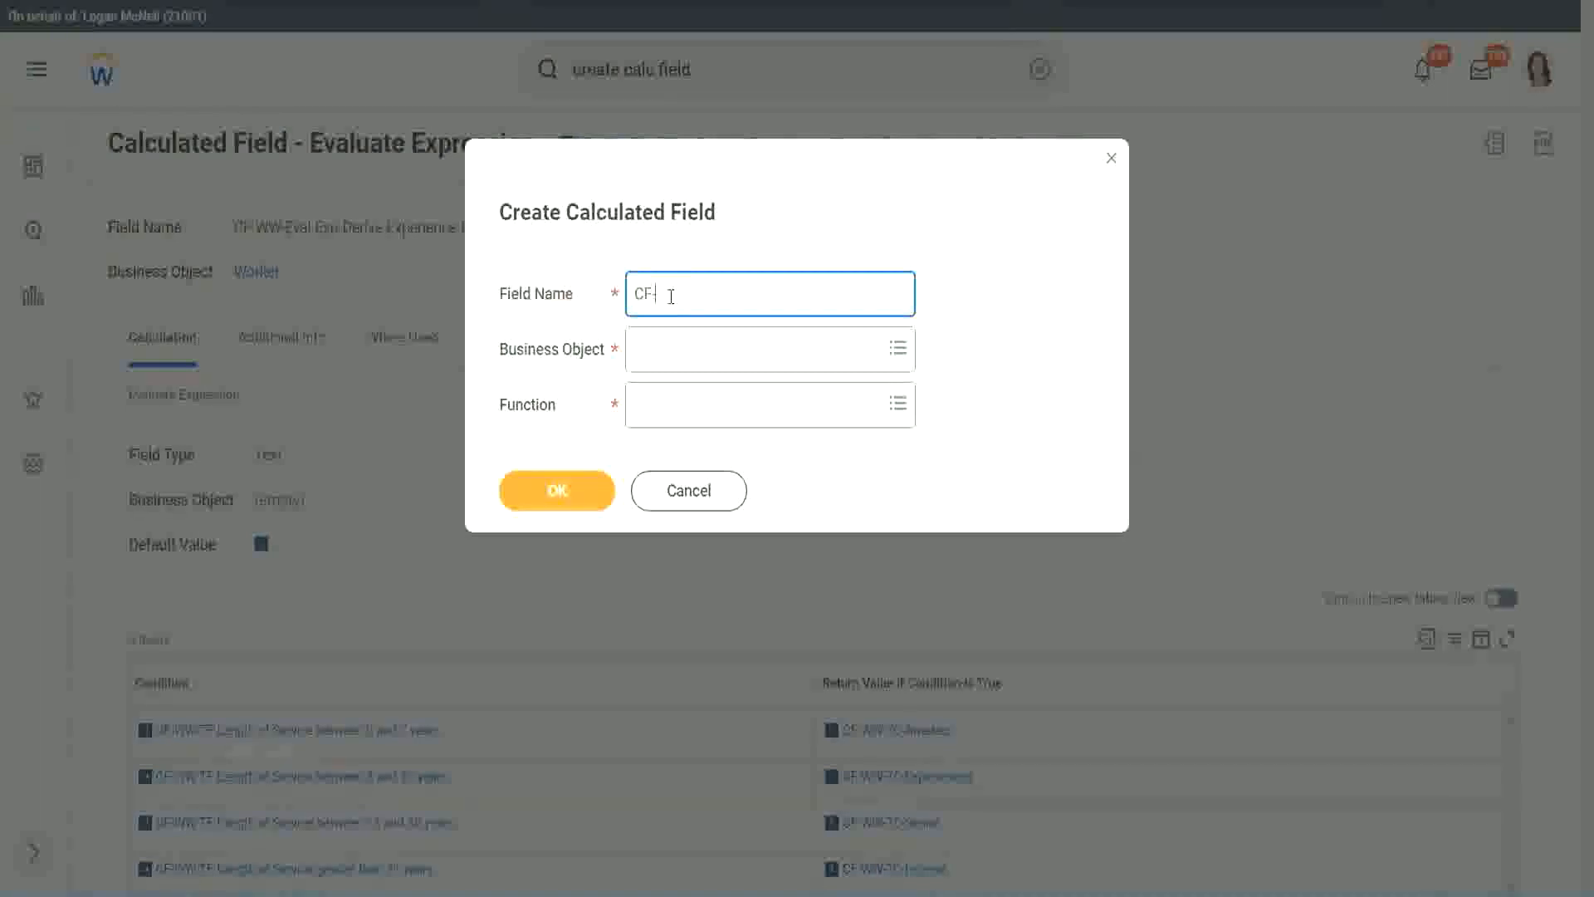
pyautogui.write('-WW')
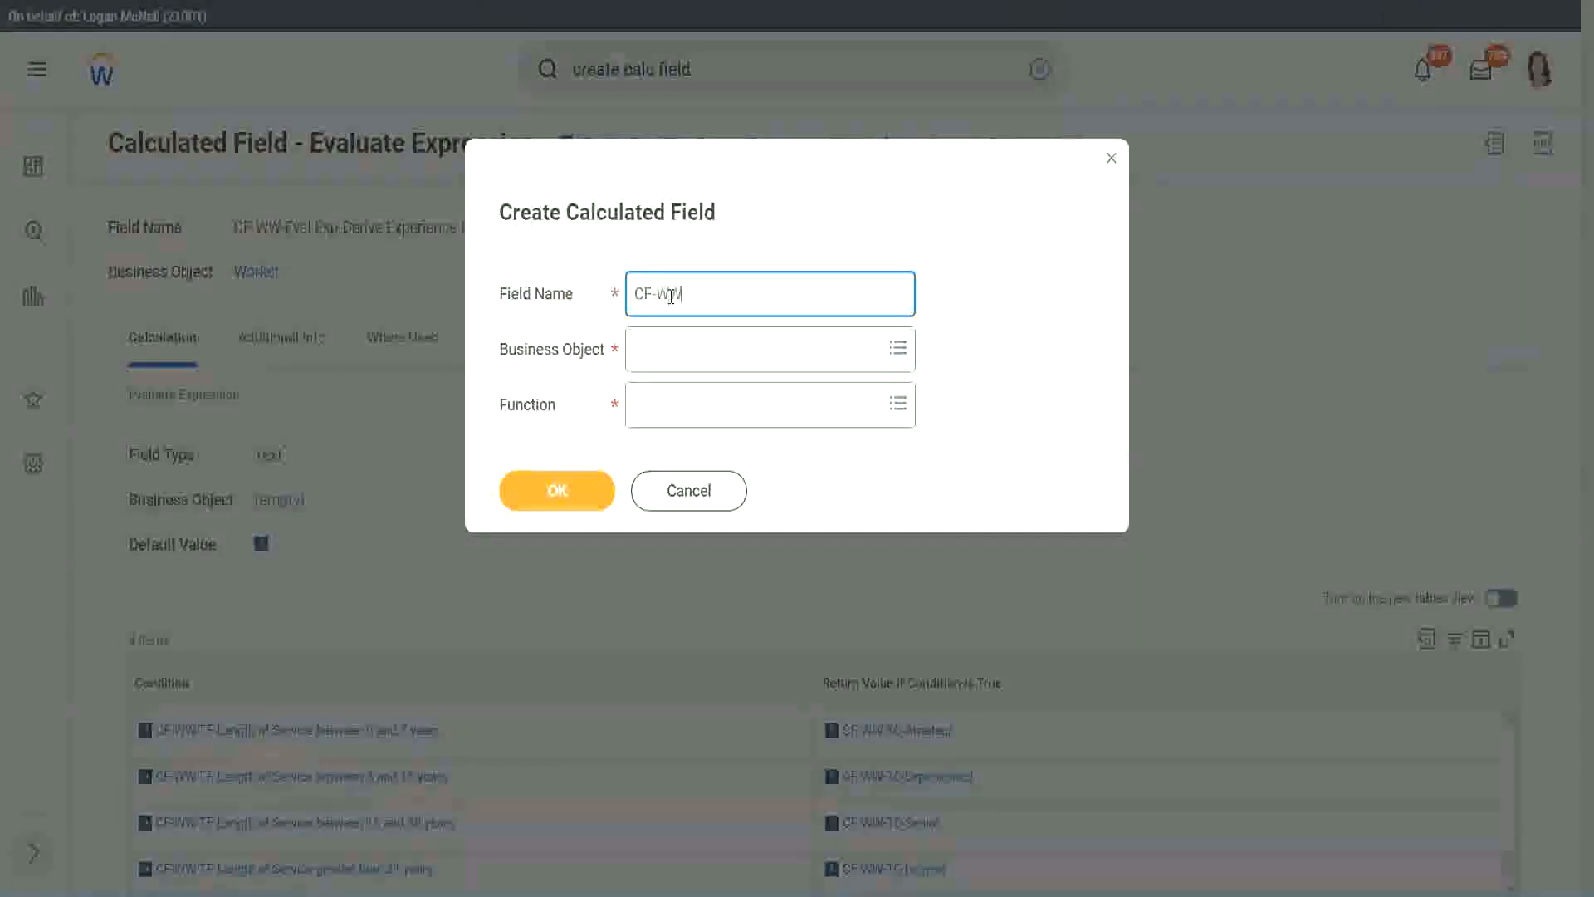
pyautogui.write('-IRB')
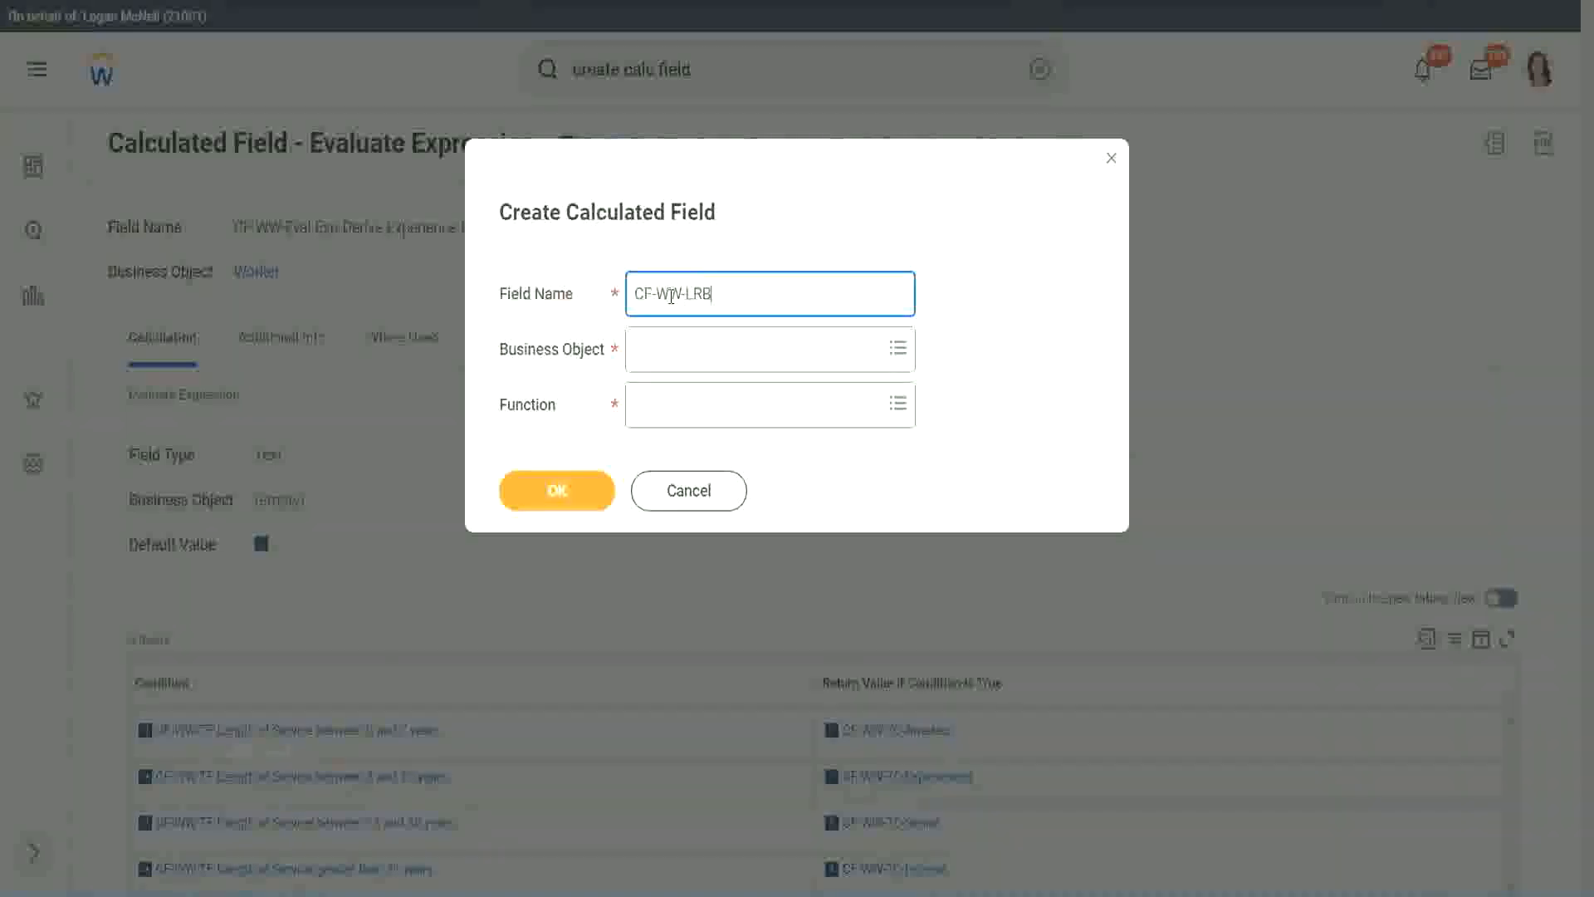
pyautogui.write('-')
pyautogui.write('Identify Exe')
pyautogui.press('BackSpace')
pyautogui.write('periende')
pyautogui.press('BackSpace')
pyautogui.press('BackSpace')
pyautogui.write('ce Bands fro')
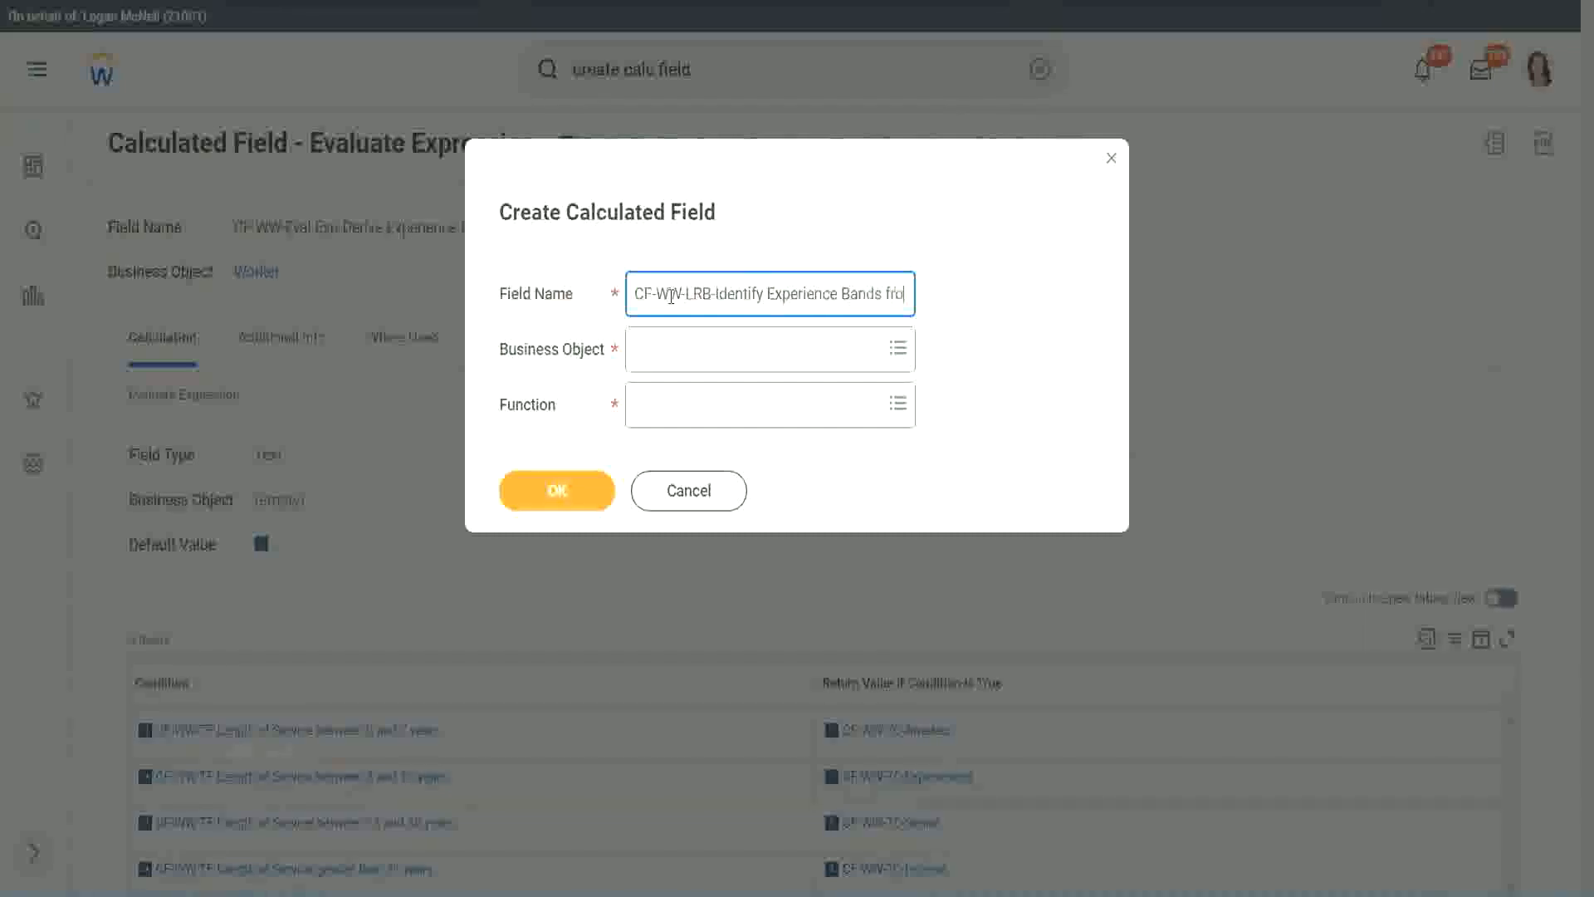
pyautogui.write('m years of Service')
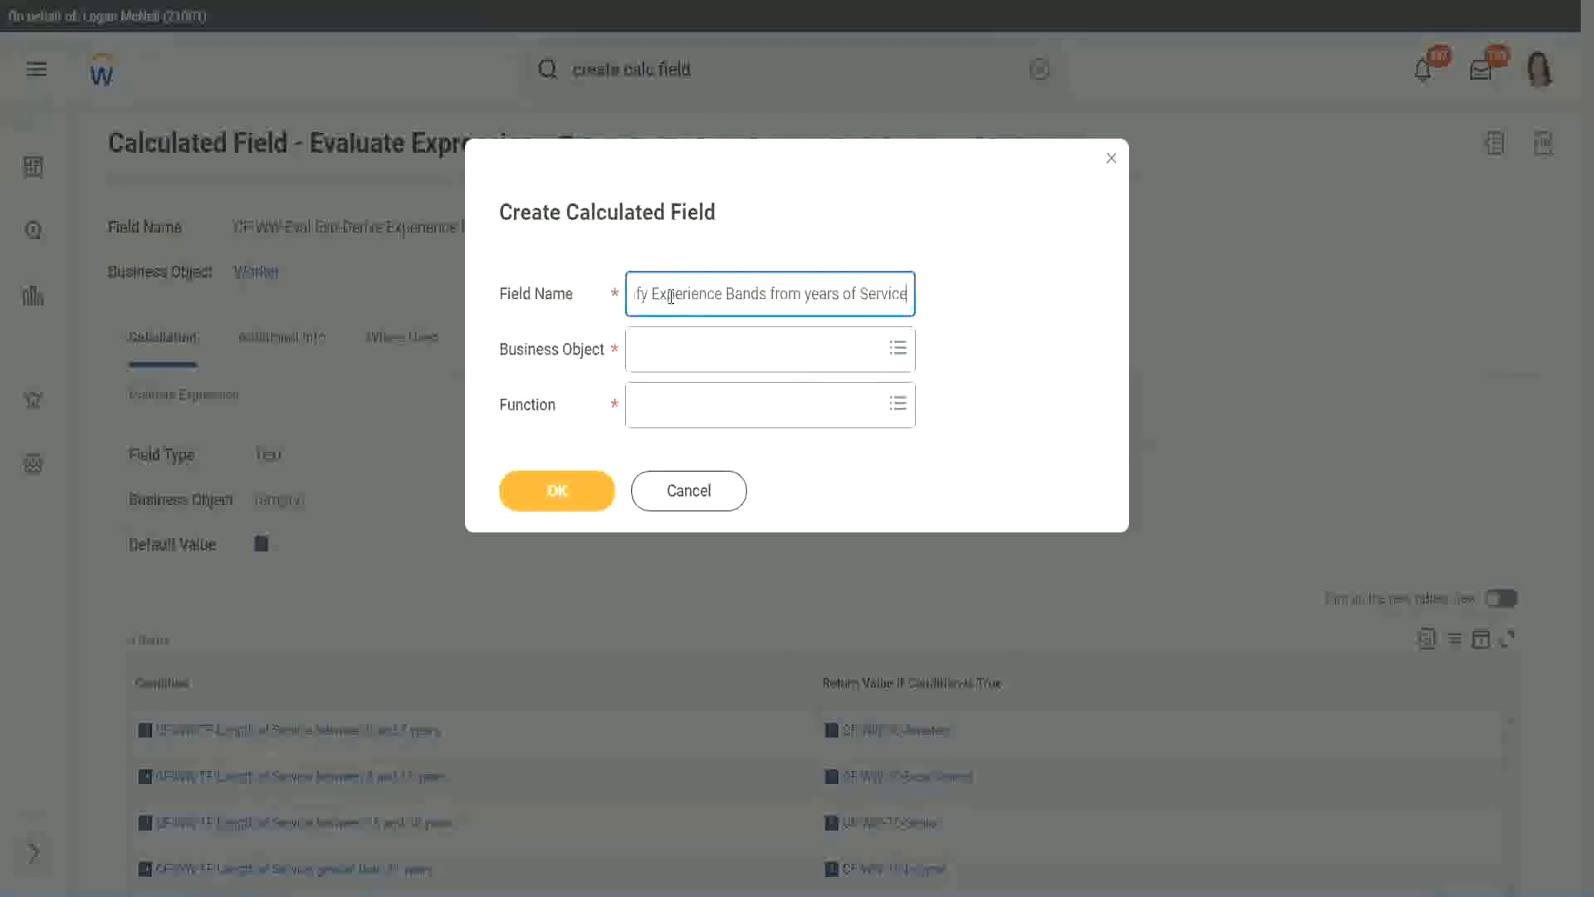
# Set the business object to Worker and the function to Lookup Range Band, and confirm the new calculated field.
pyautogui.press('Tab')
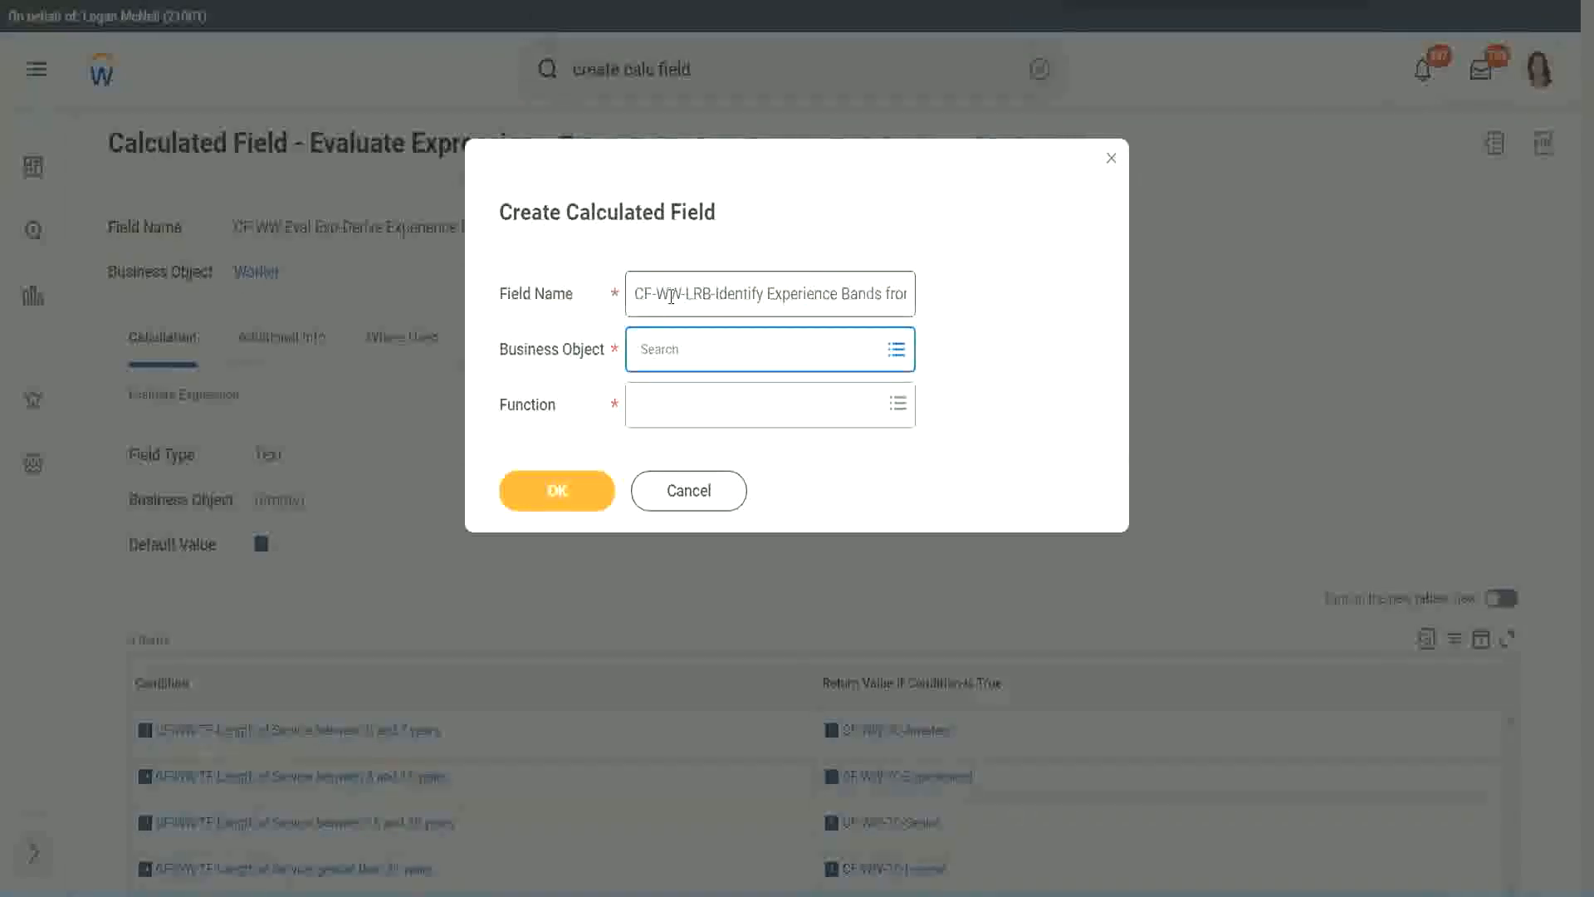
pyautogui.write('worker')
pyautogui.press('Return')
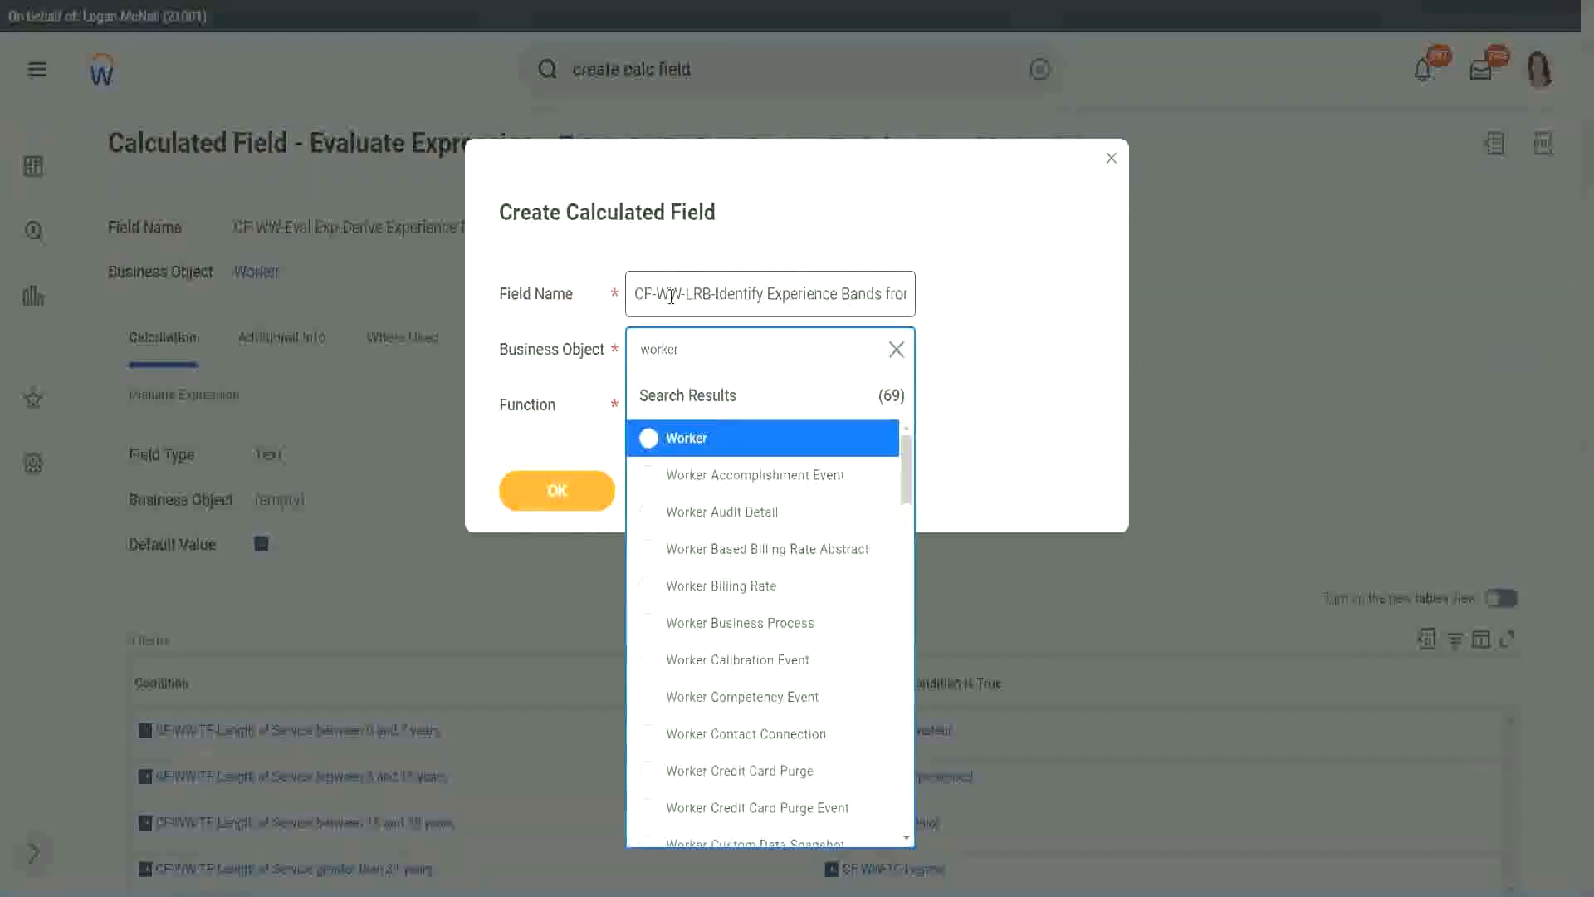
pyautogui.press('Return')
pyautogui.press('Tab')
pyautogui.write('l')
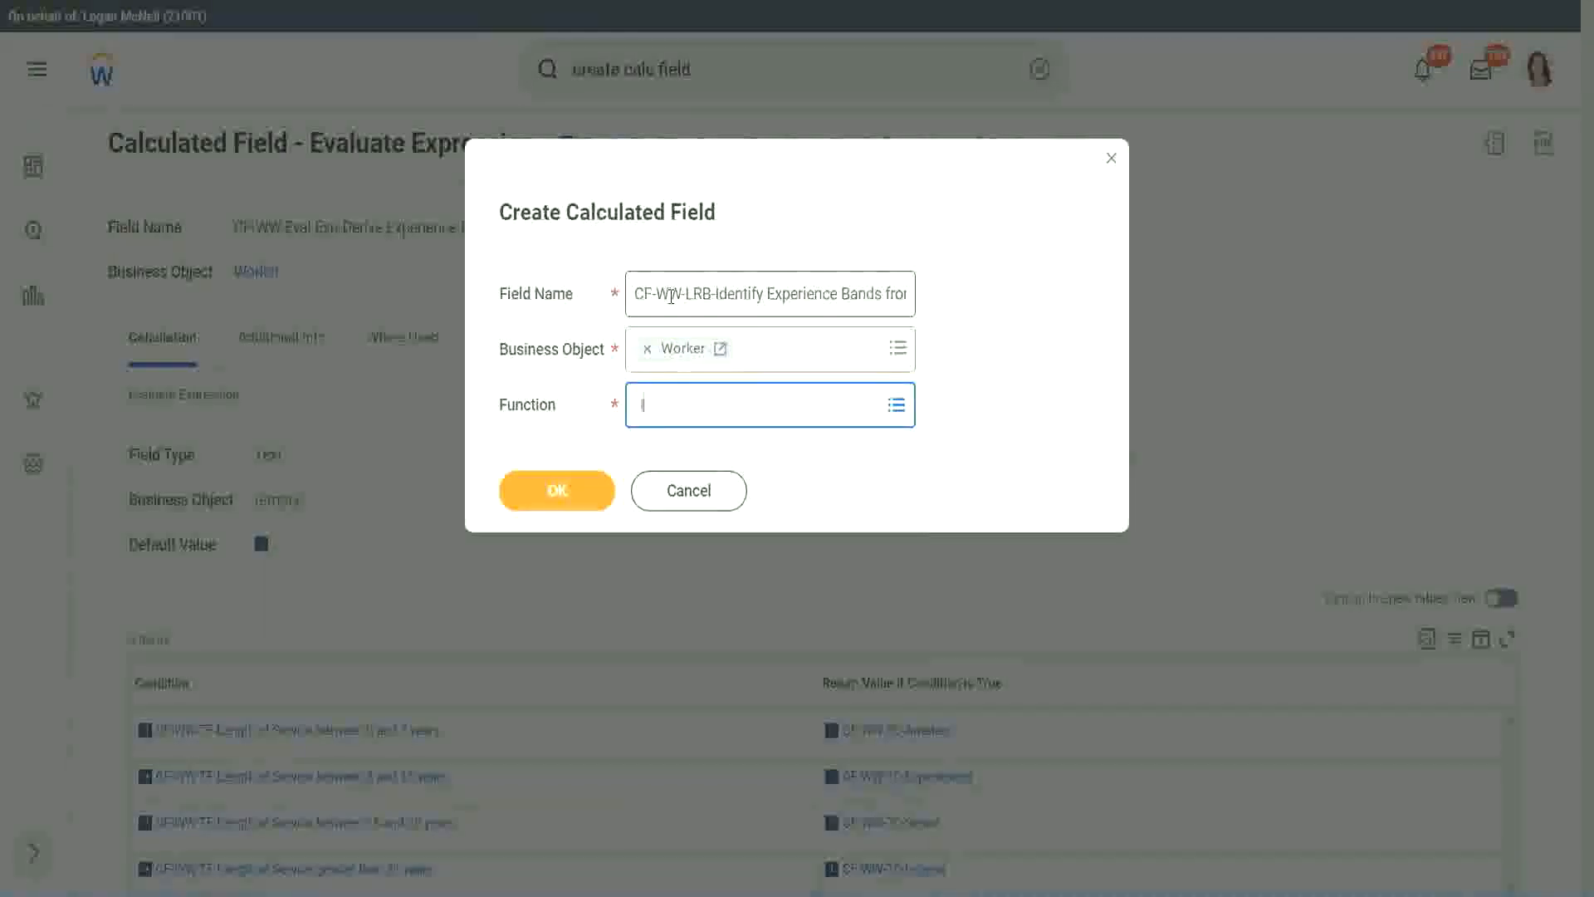
pyautogui.write('rb')
pyautogui.press('Return')
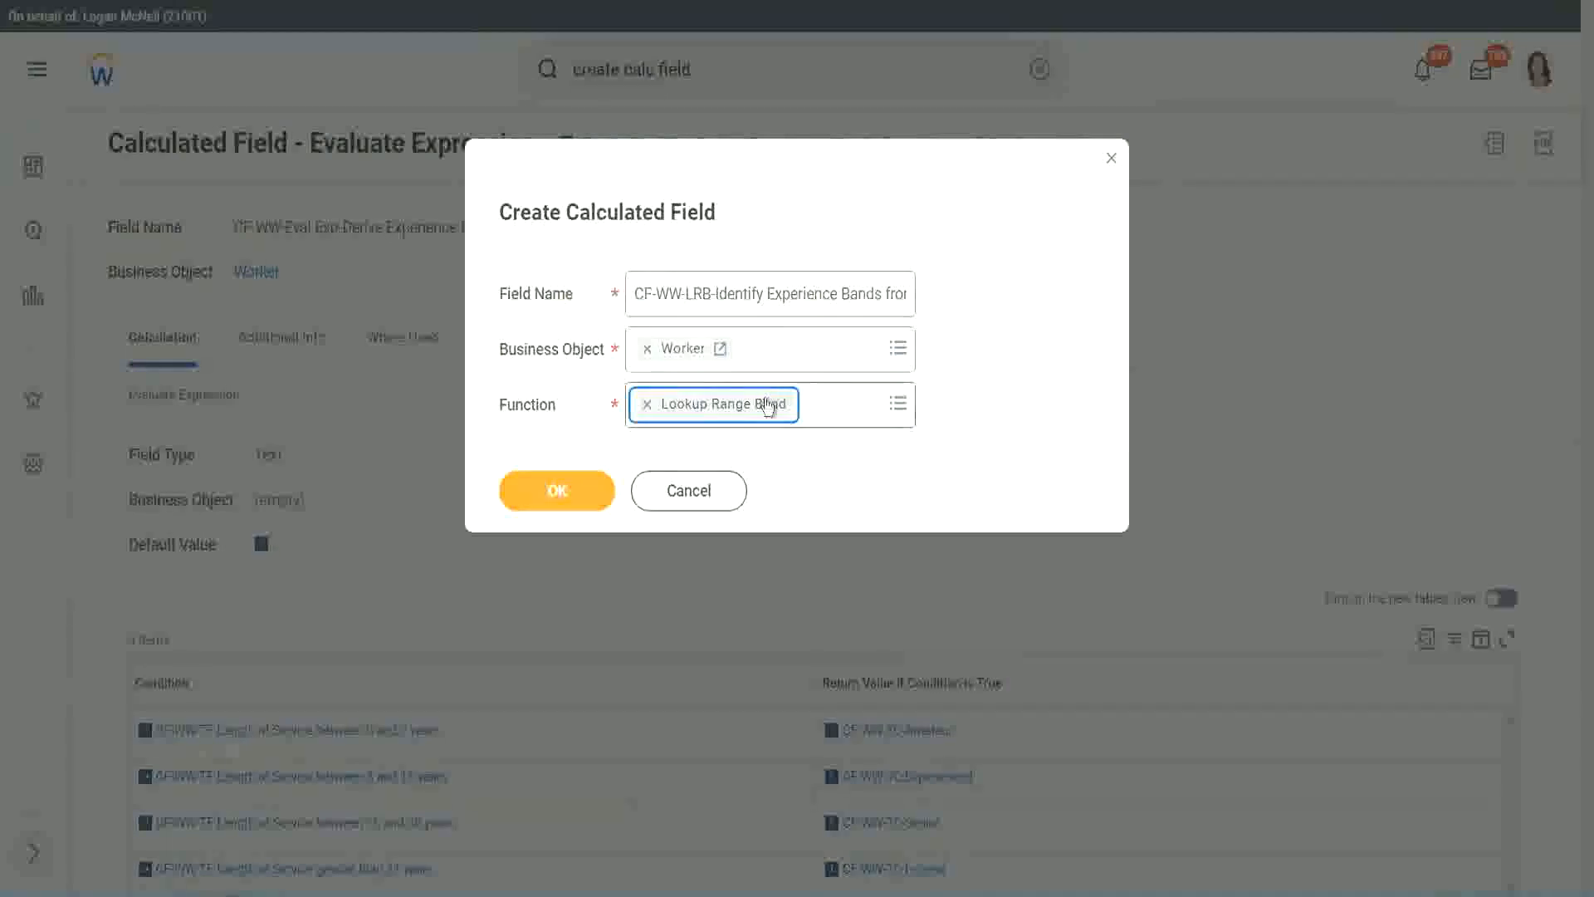
pyautogui.click(570, 491)
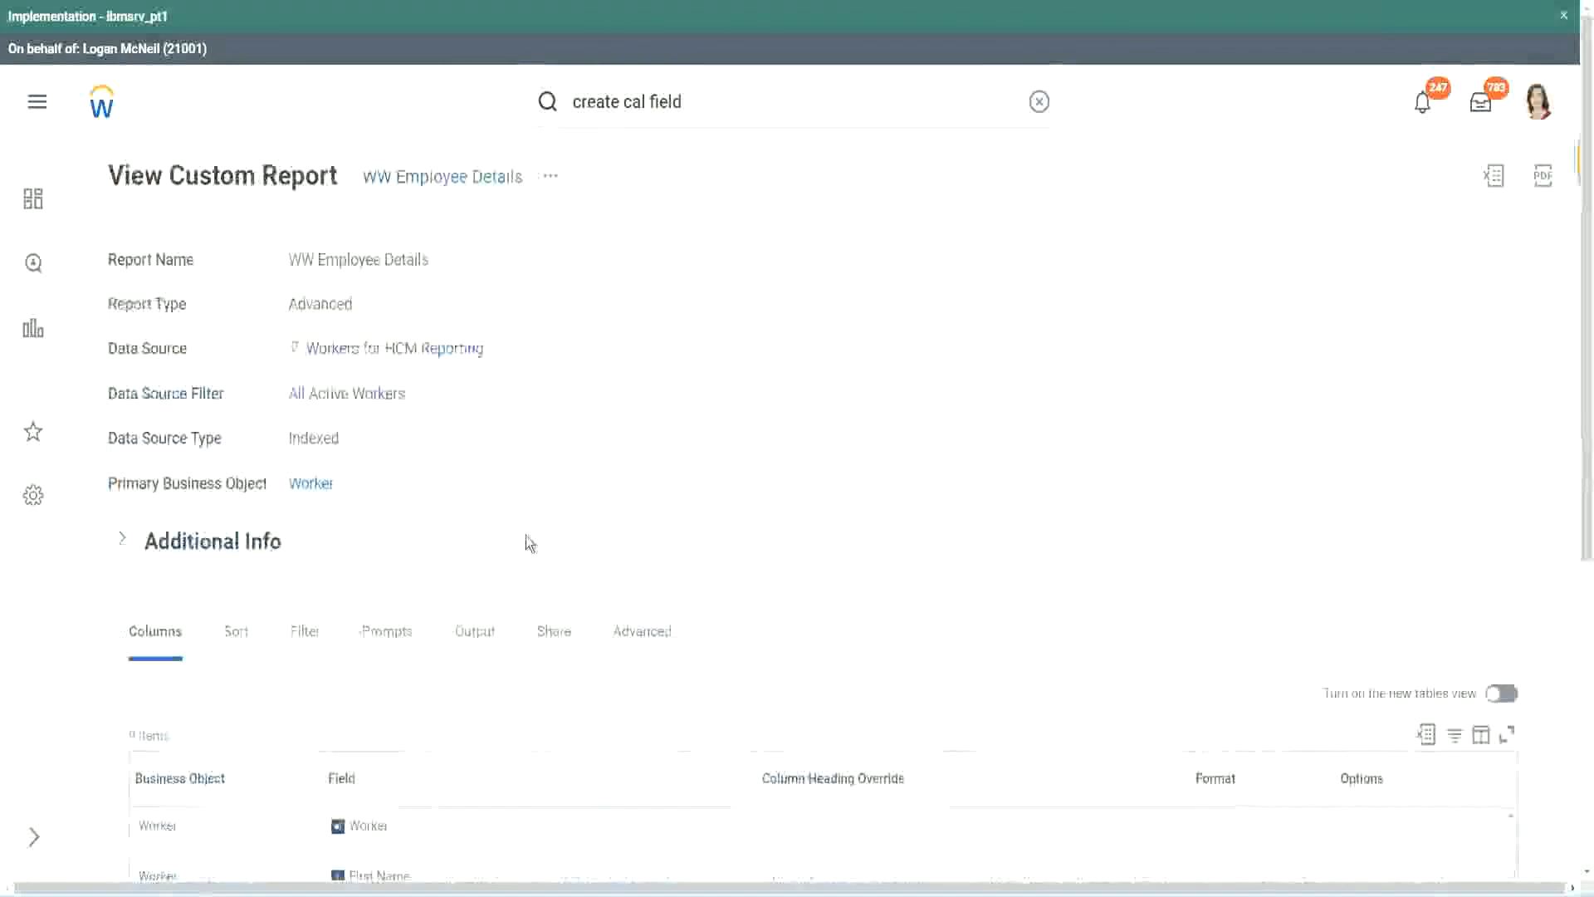
# Copy CF-WW-Convert Text To Number-Number of Years from Length of Service from the WW Employee Details report and use it as the source field.
pyautogui.scroll(-5, 523, 648)
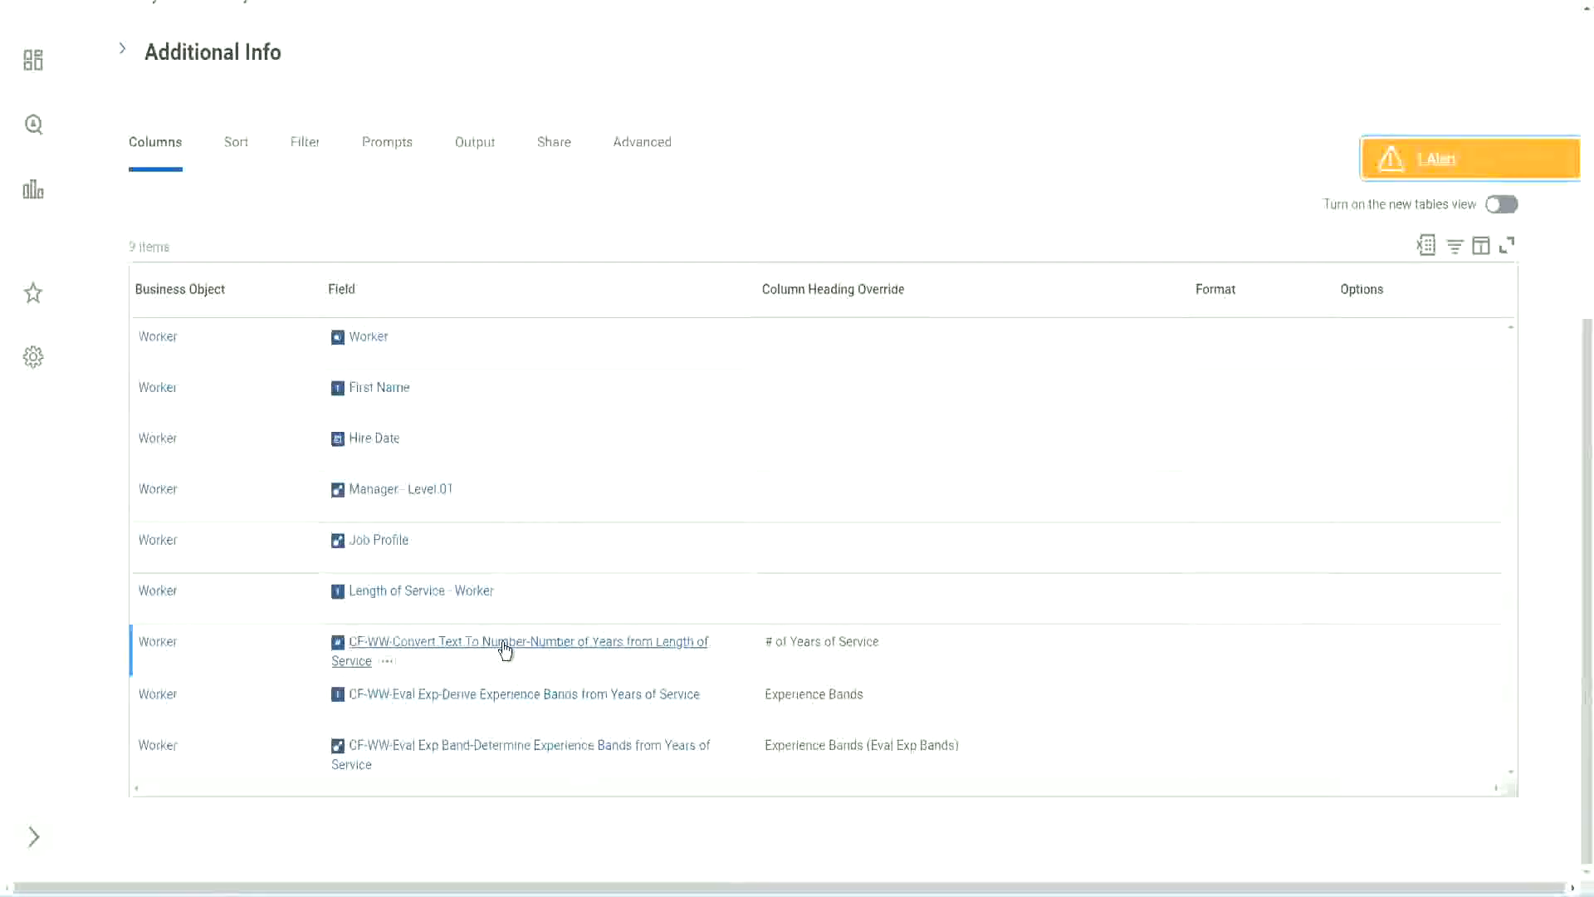
pyautogui.rightClick(501, 651)
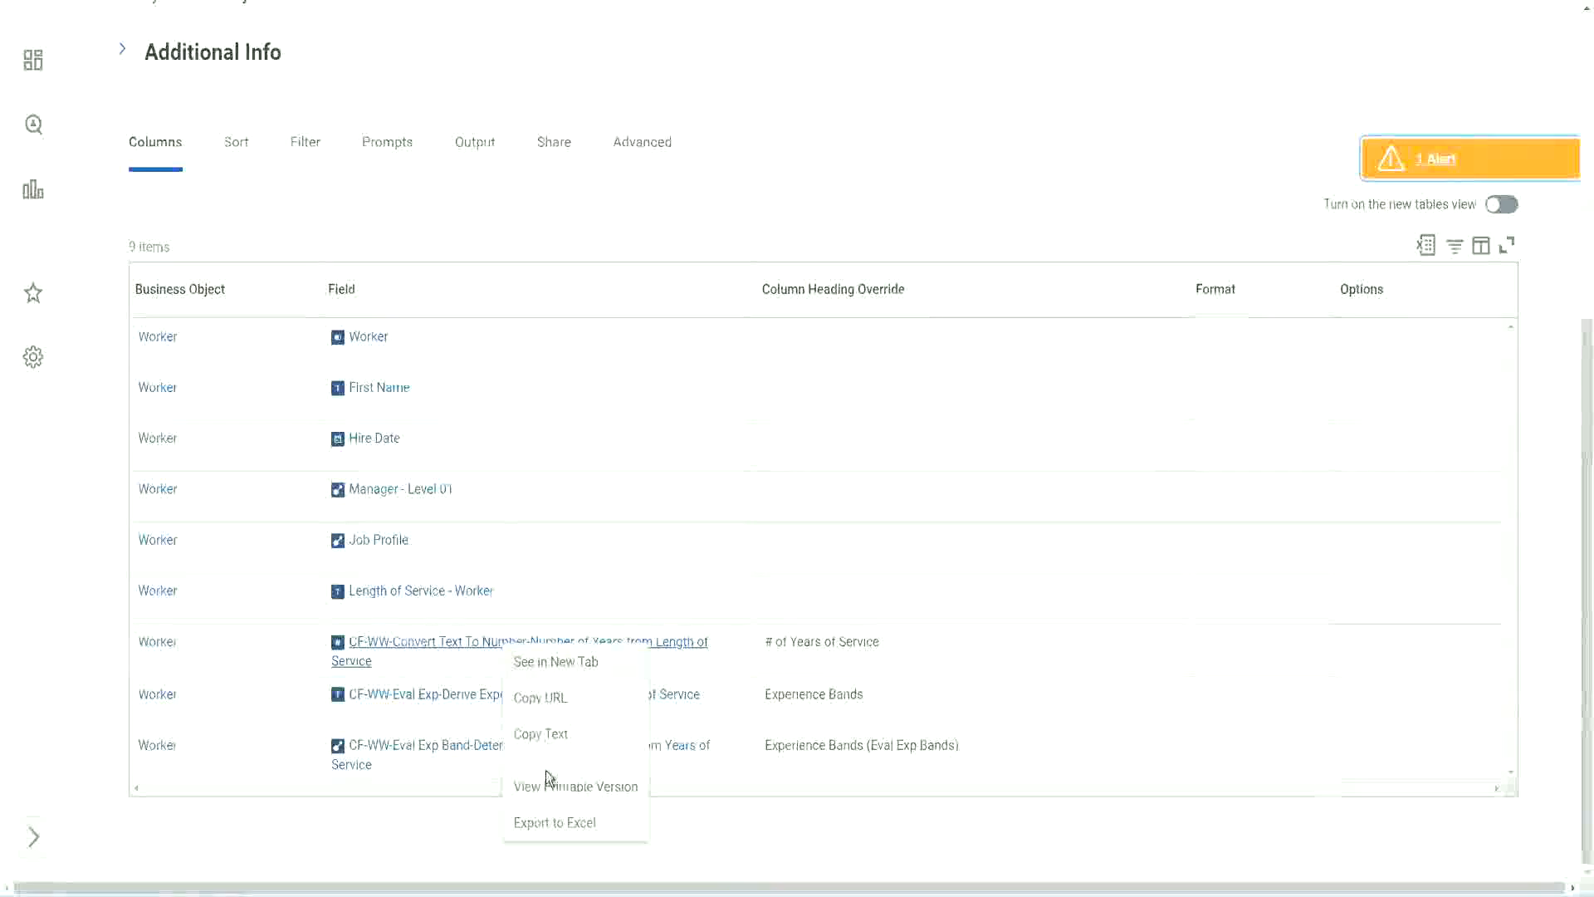
pyautogui.click(541, 734)
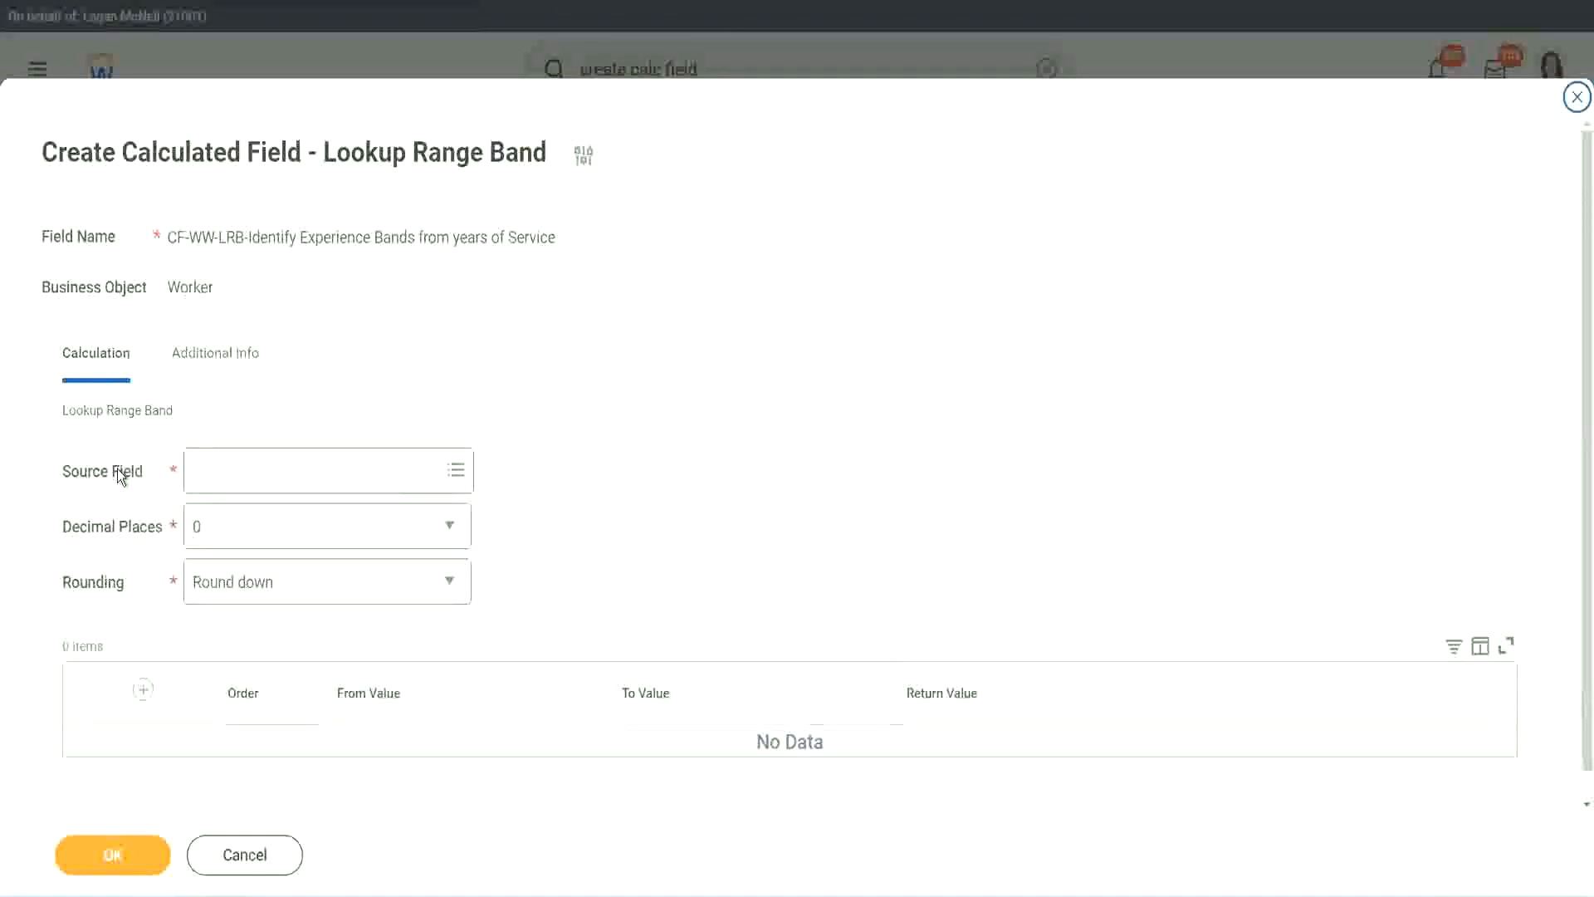
pyautogui.click(248, 471)
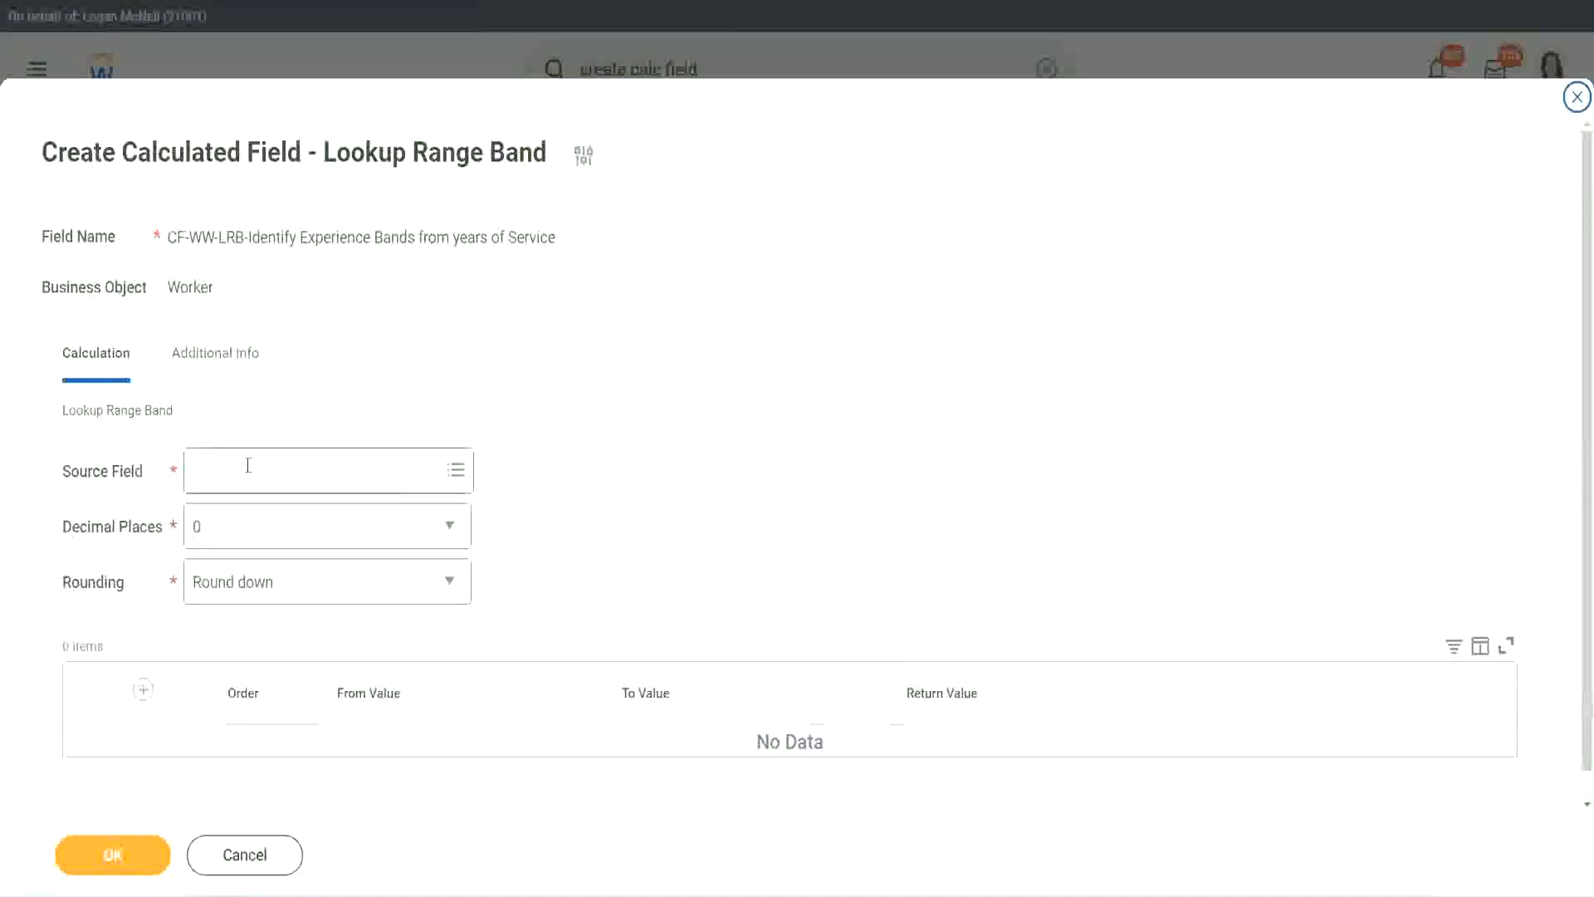
pyautogui.press('Return')
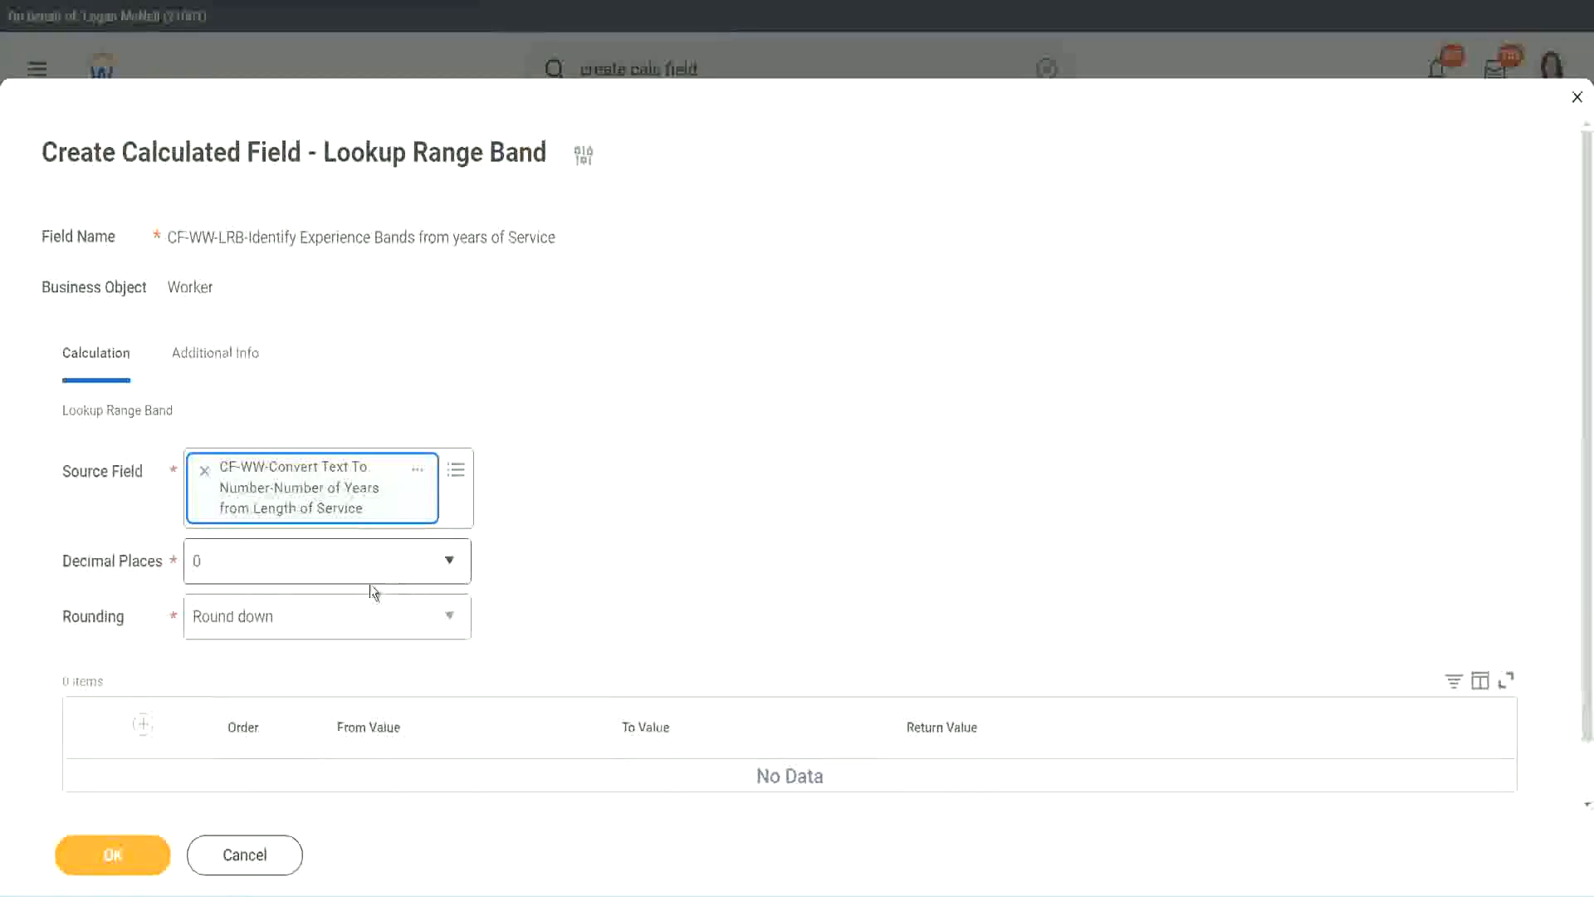
# Keep the decimal places of the lookup range band at 0 and set its rounding to Round.
pyautogui.click(311, 571)
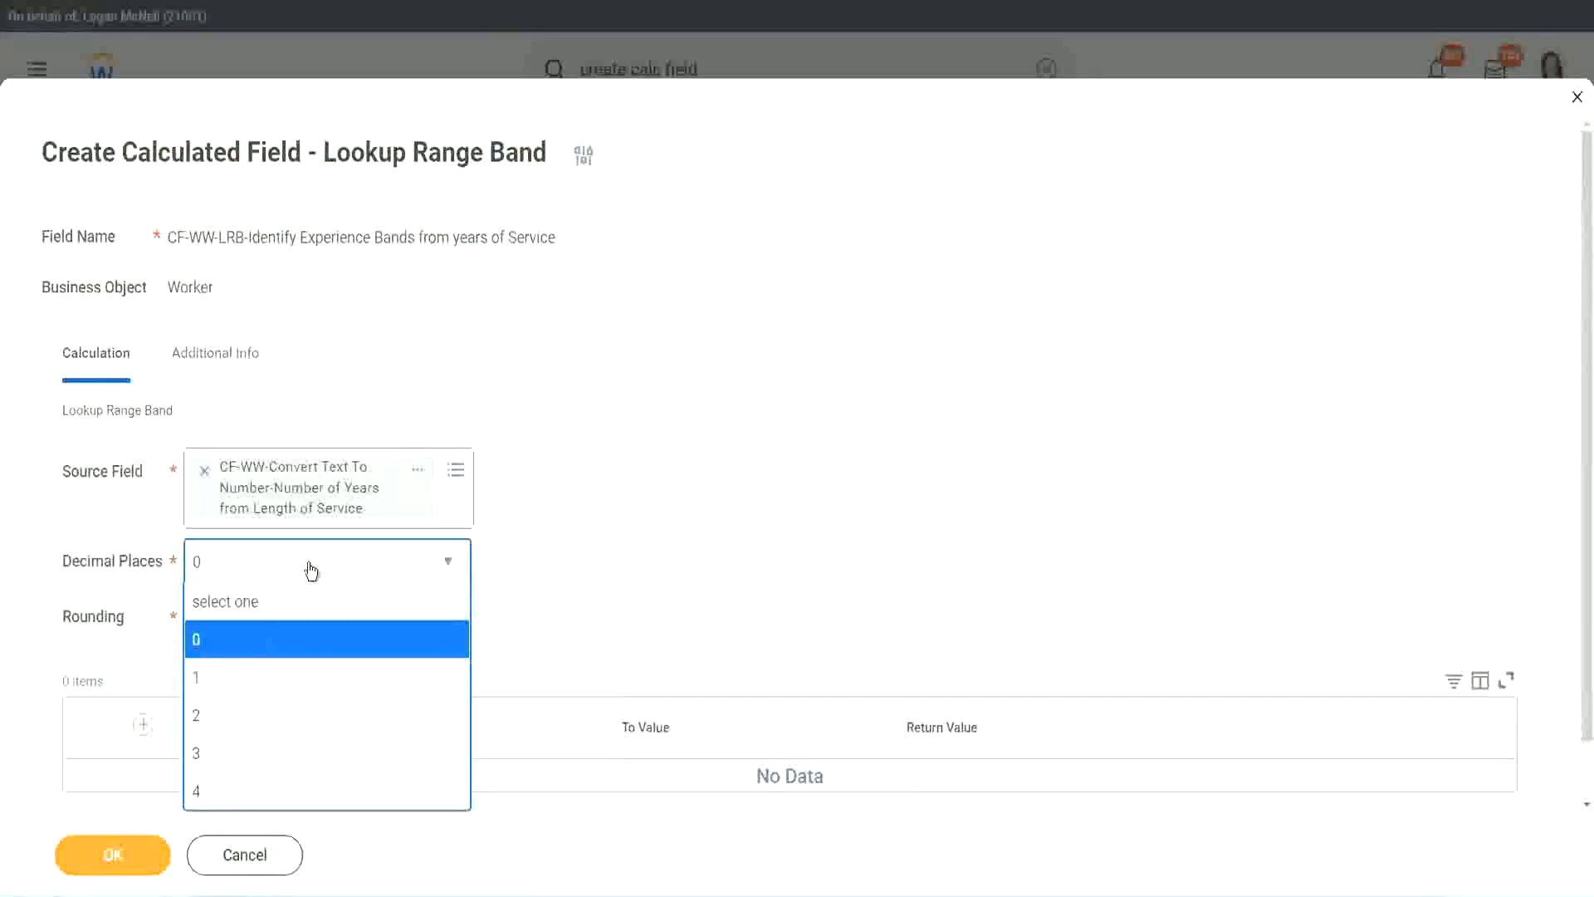
pyautogui.click(202, 648)
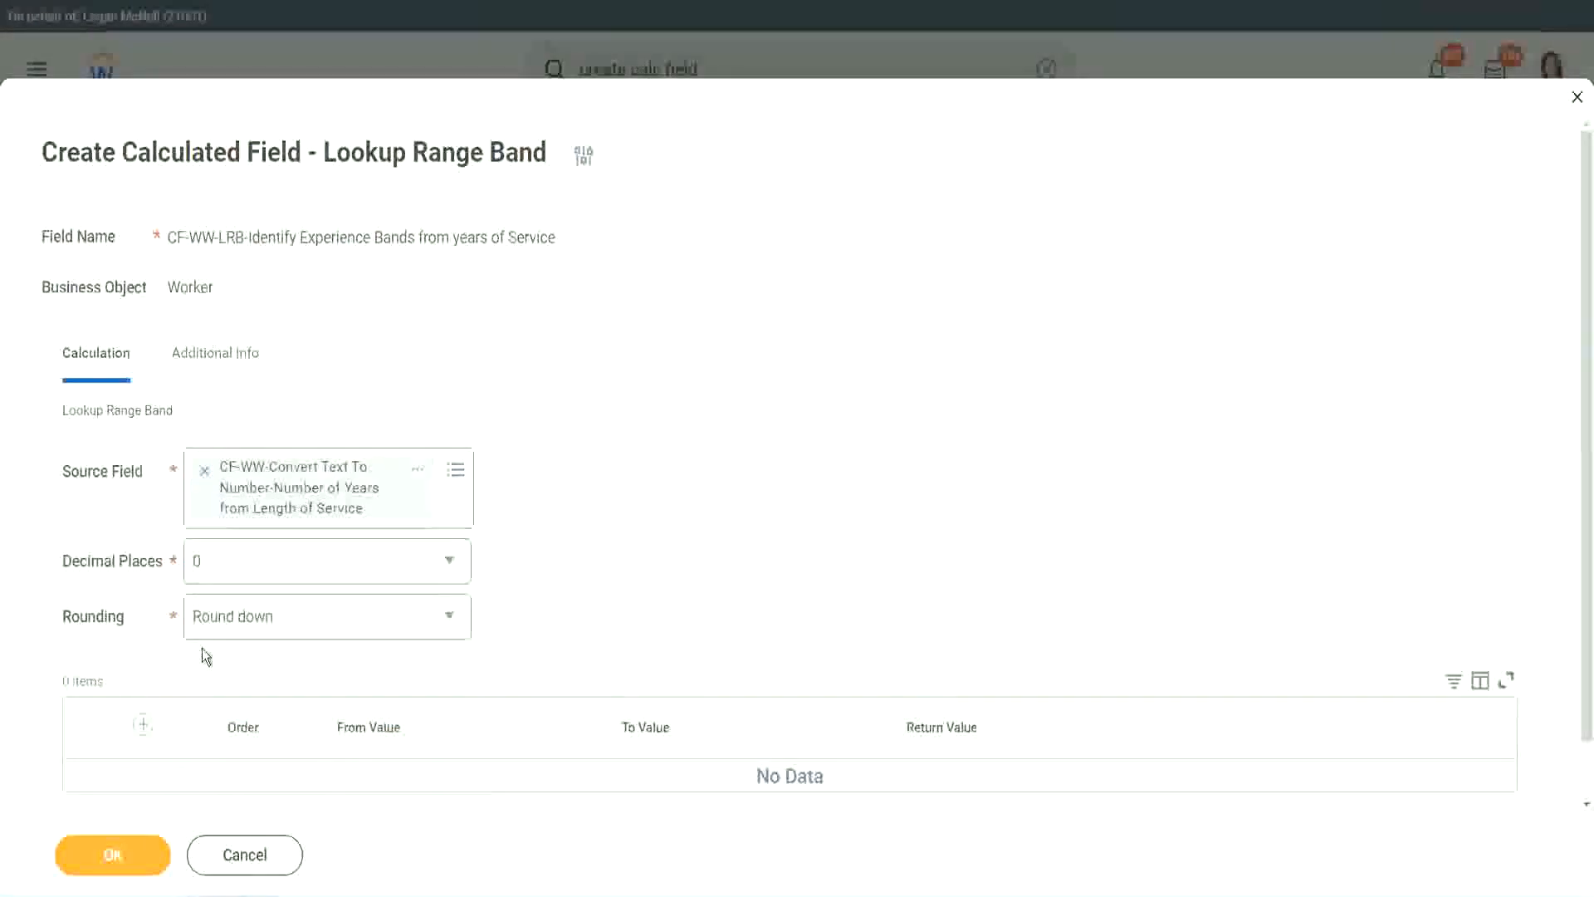
pyautogui.click(256, 623)
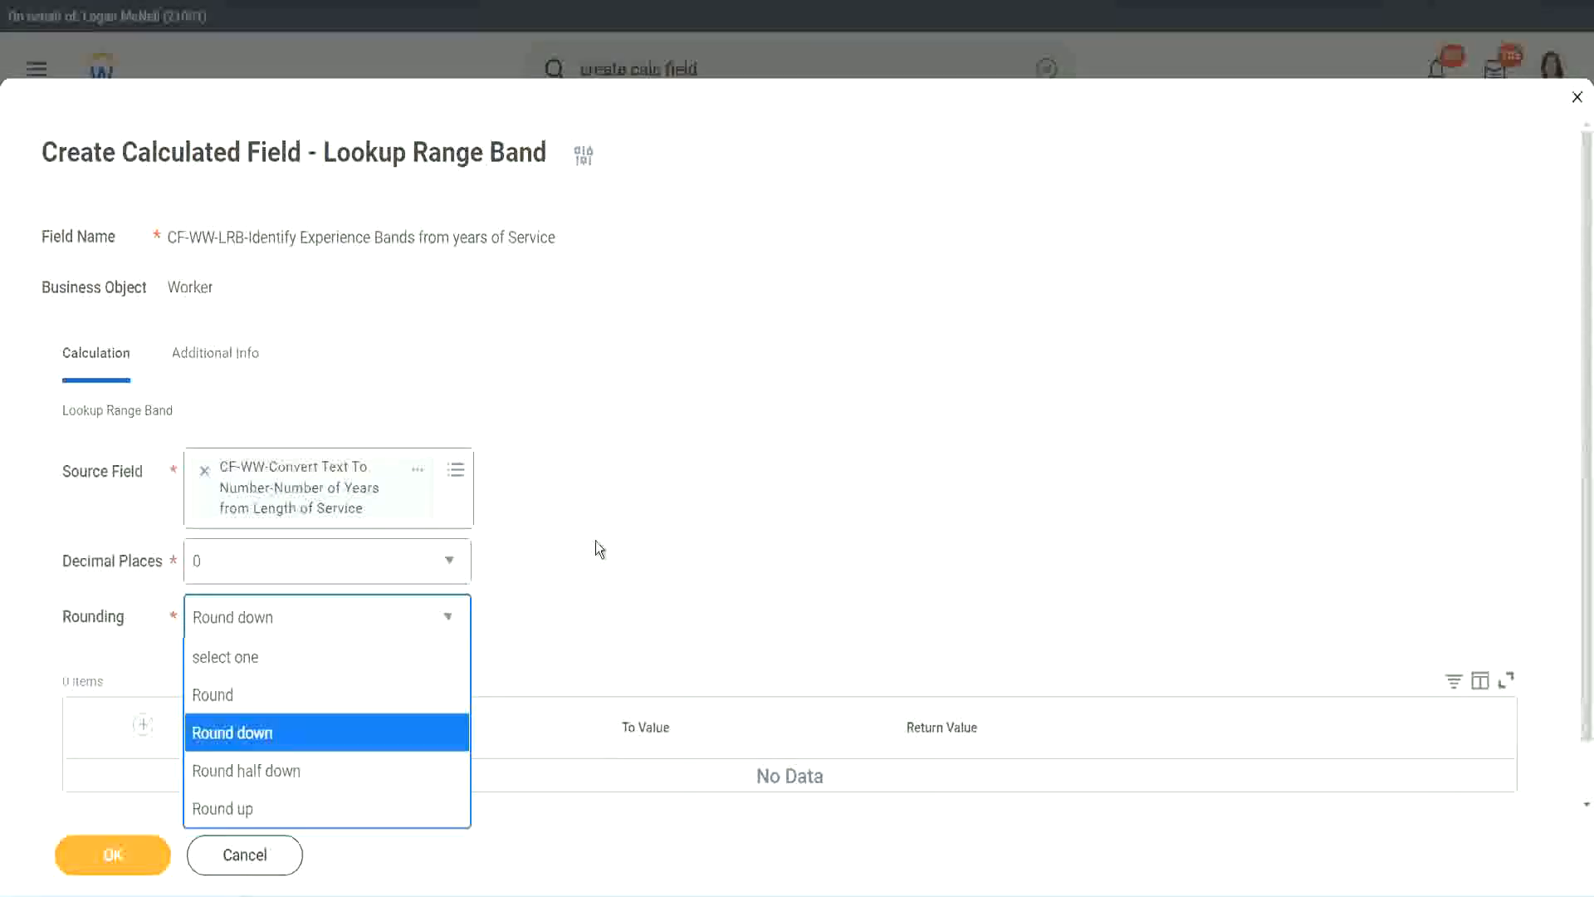
pyautogui.click(560, 611)
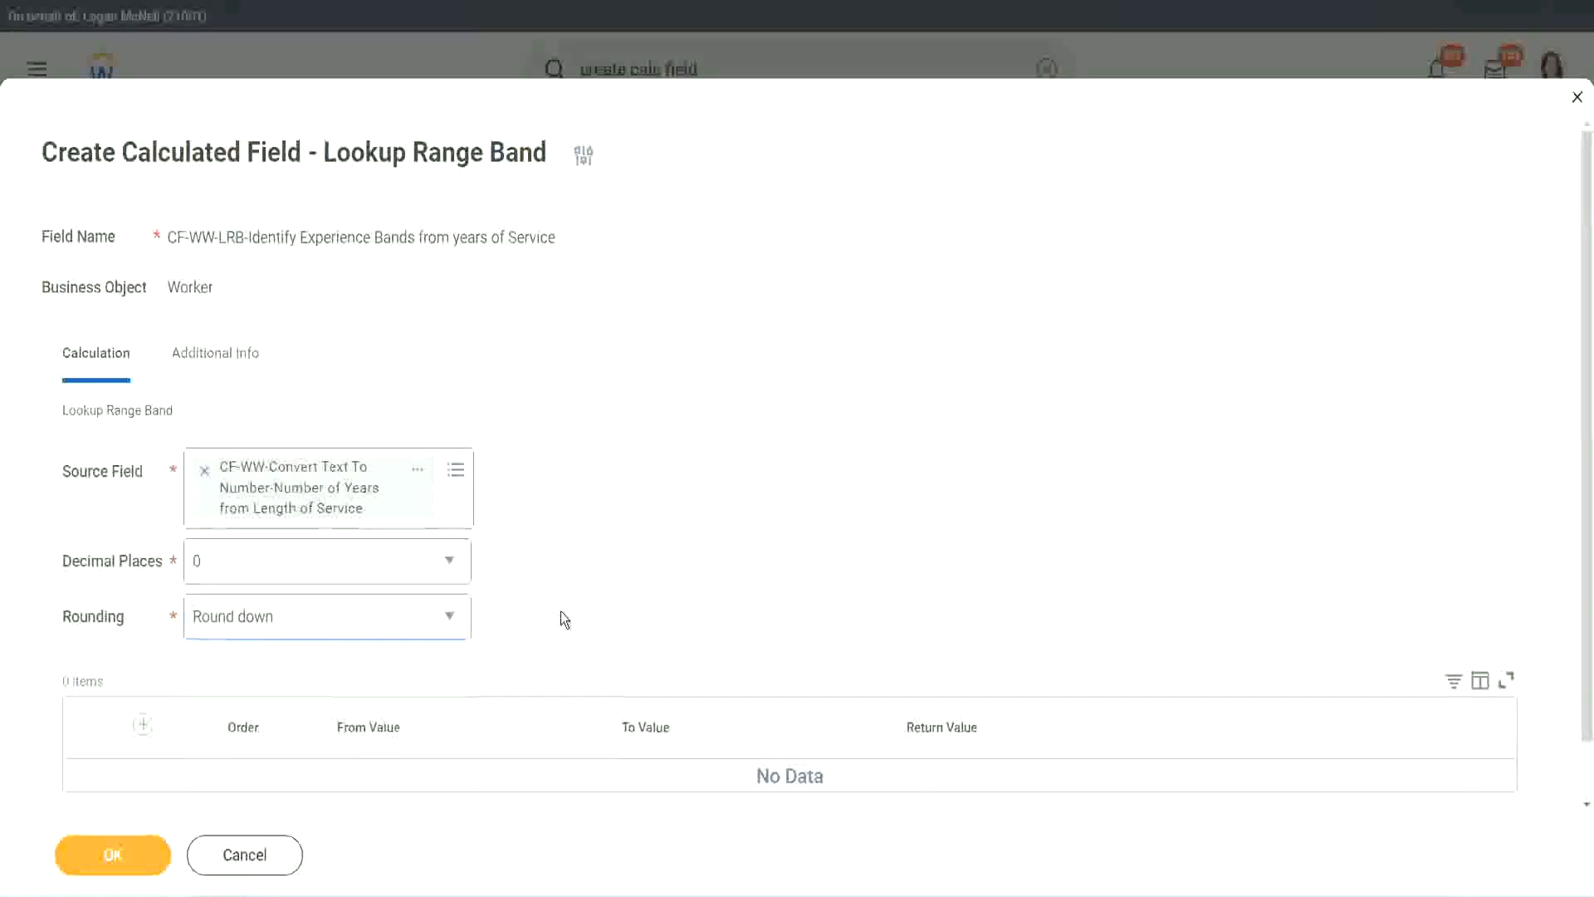
pyautogui.click(268, 615)
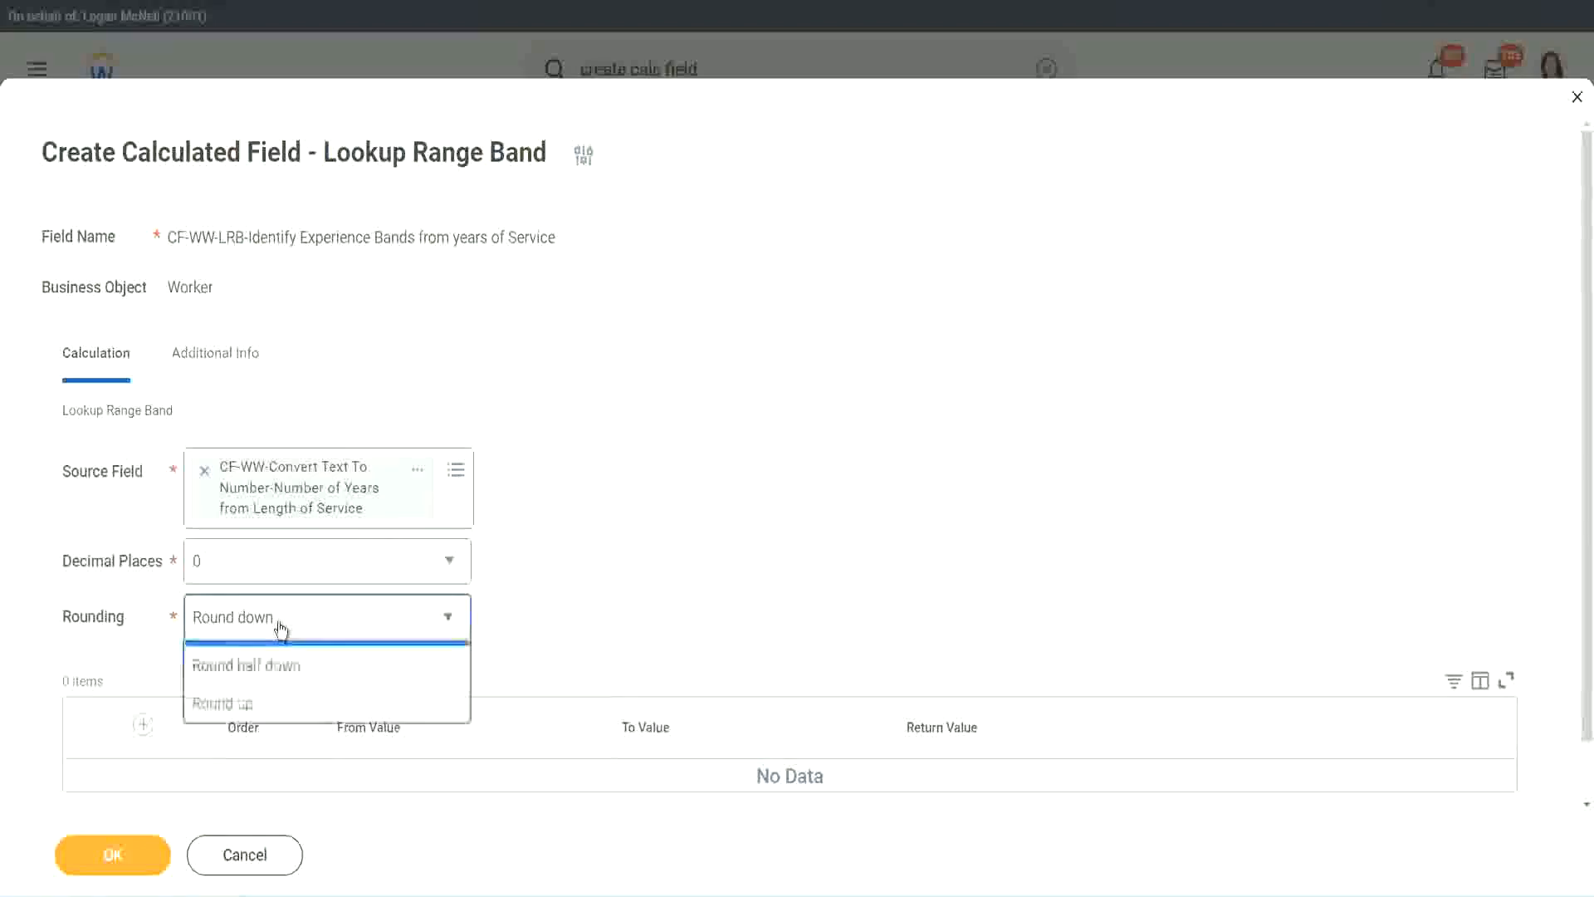
pyautogui.click(267, 694)
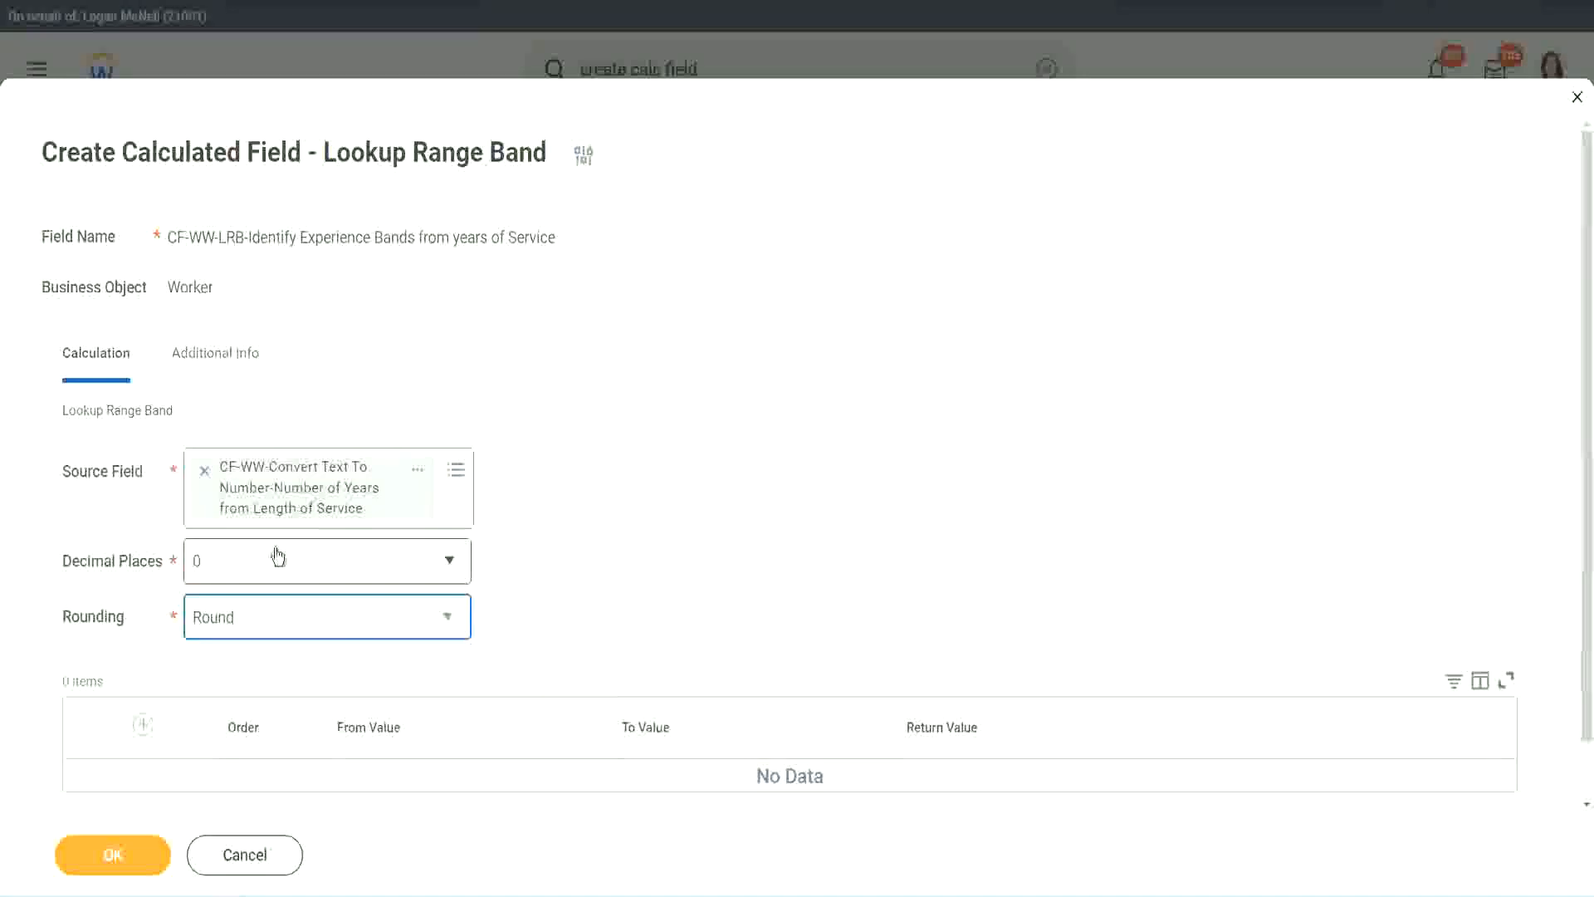
# Add a range row from 0 to 7 with the return value Amateur.
pyautogui.click(145, 726)
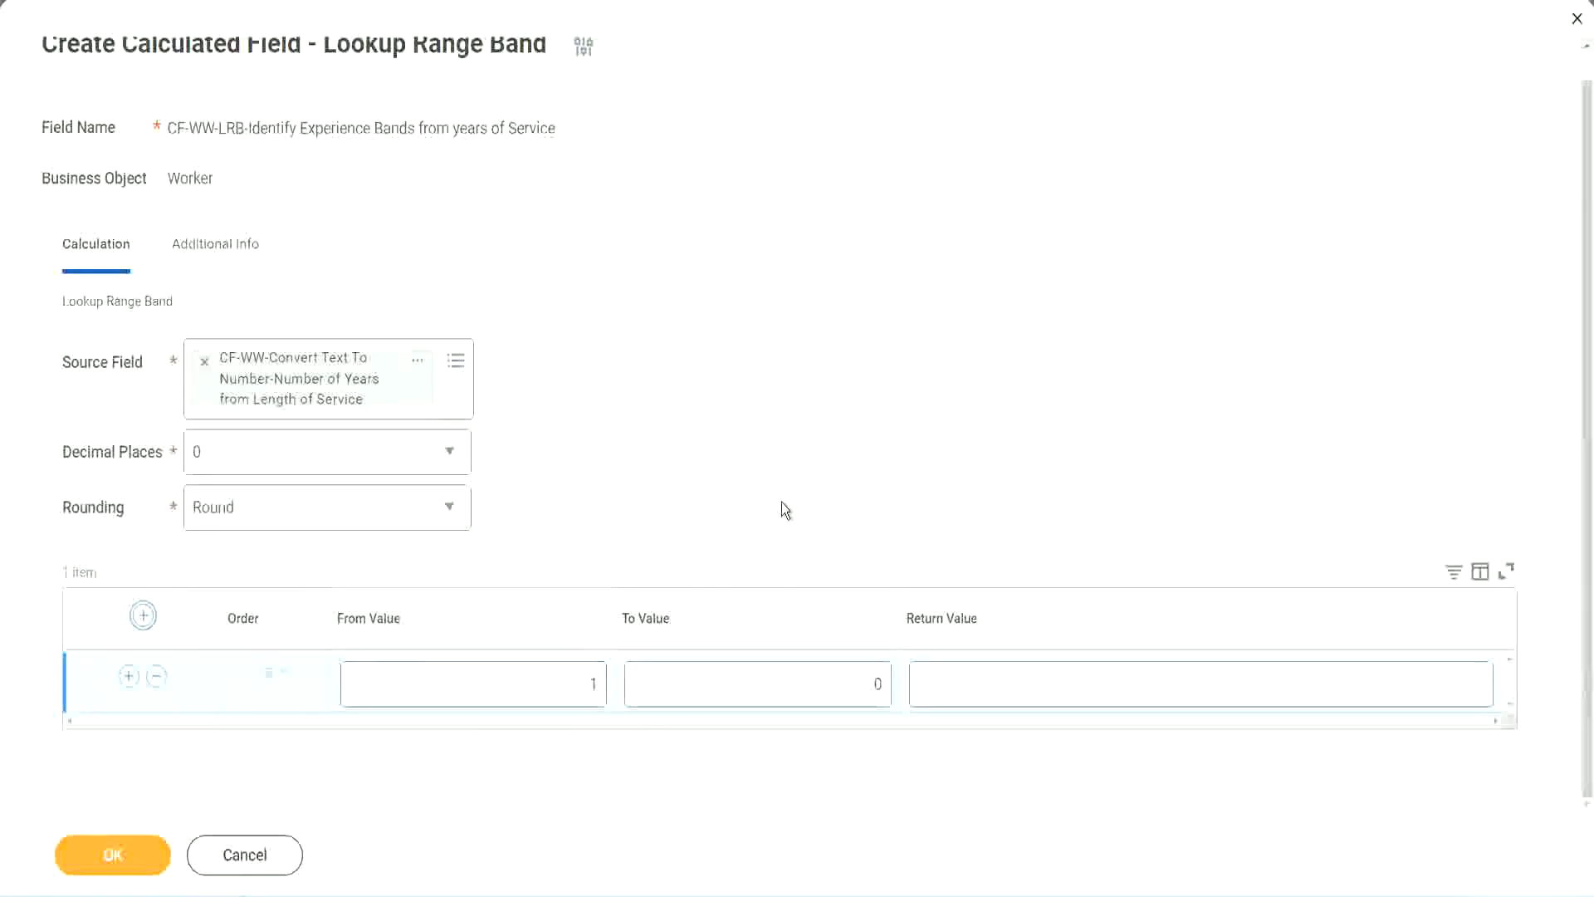
pyautogui.click(583, 689)
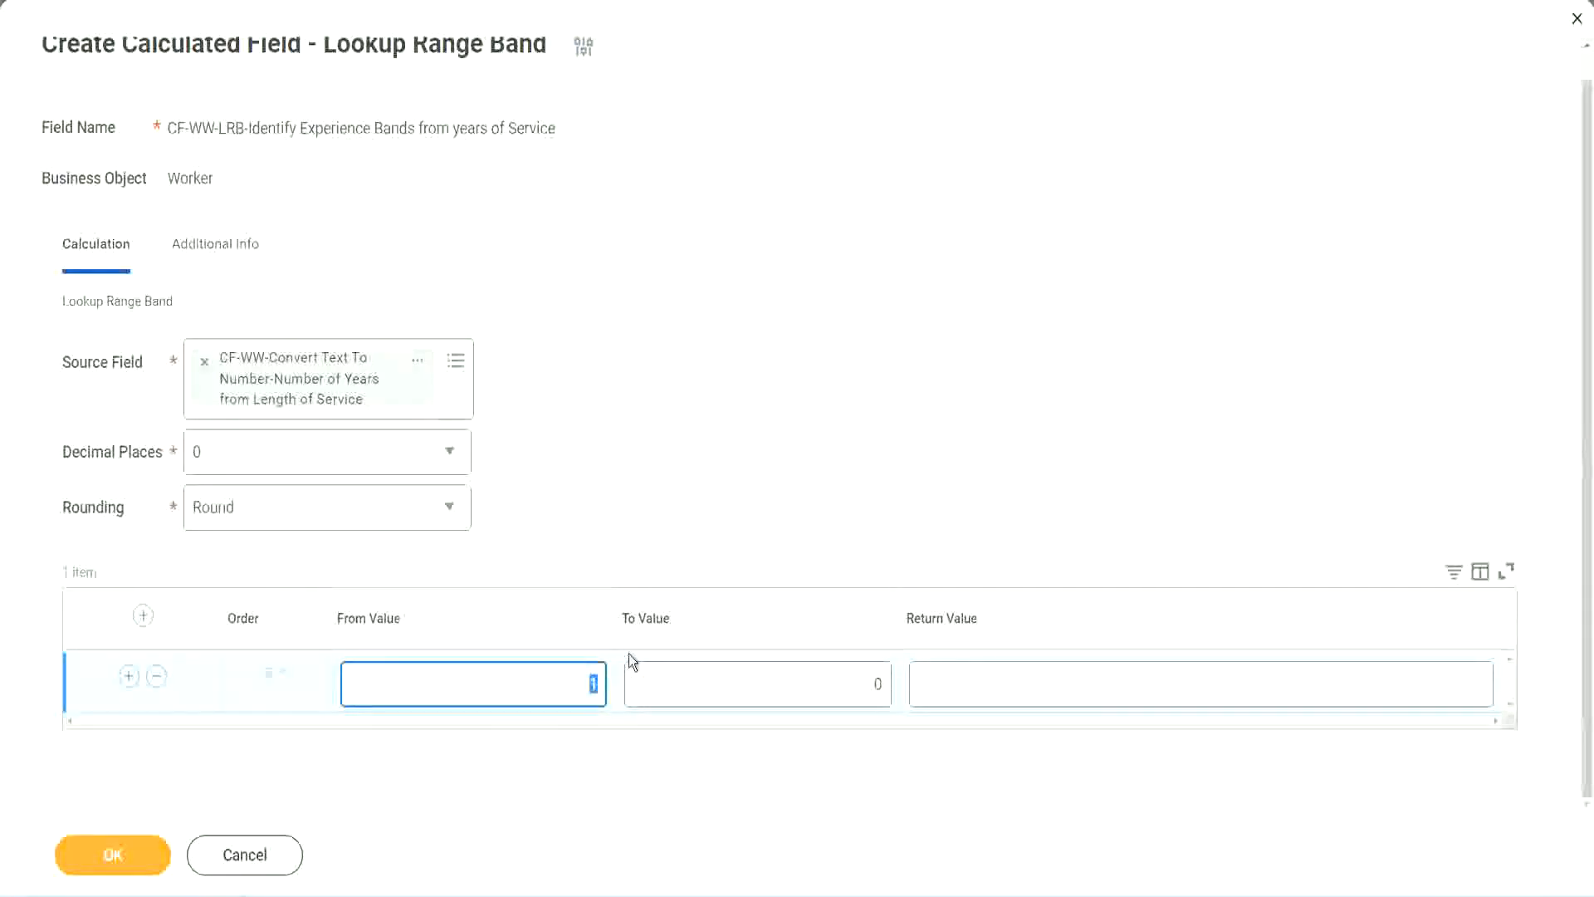
pyautogui.write('0')
pyautogui.press('Tab')
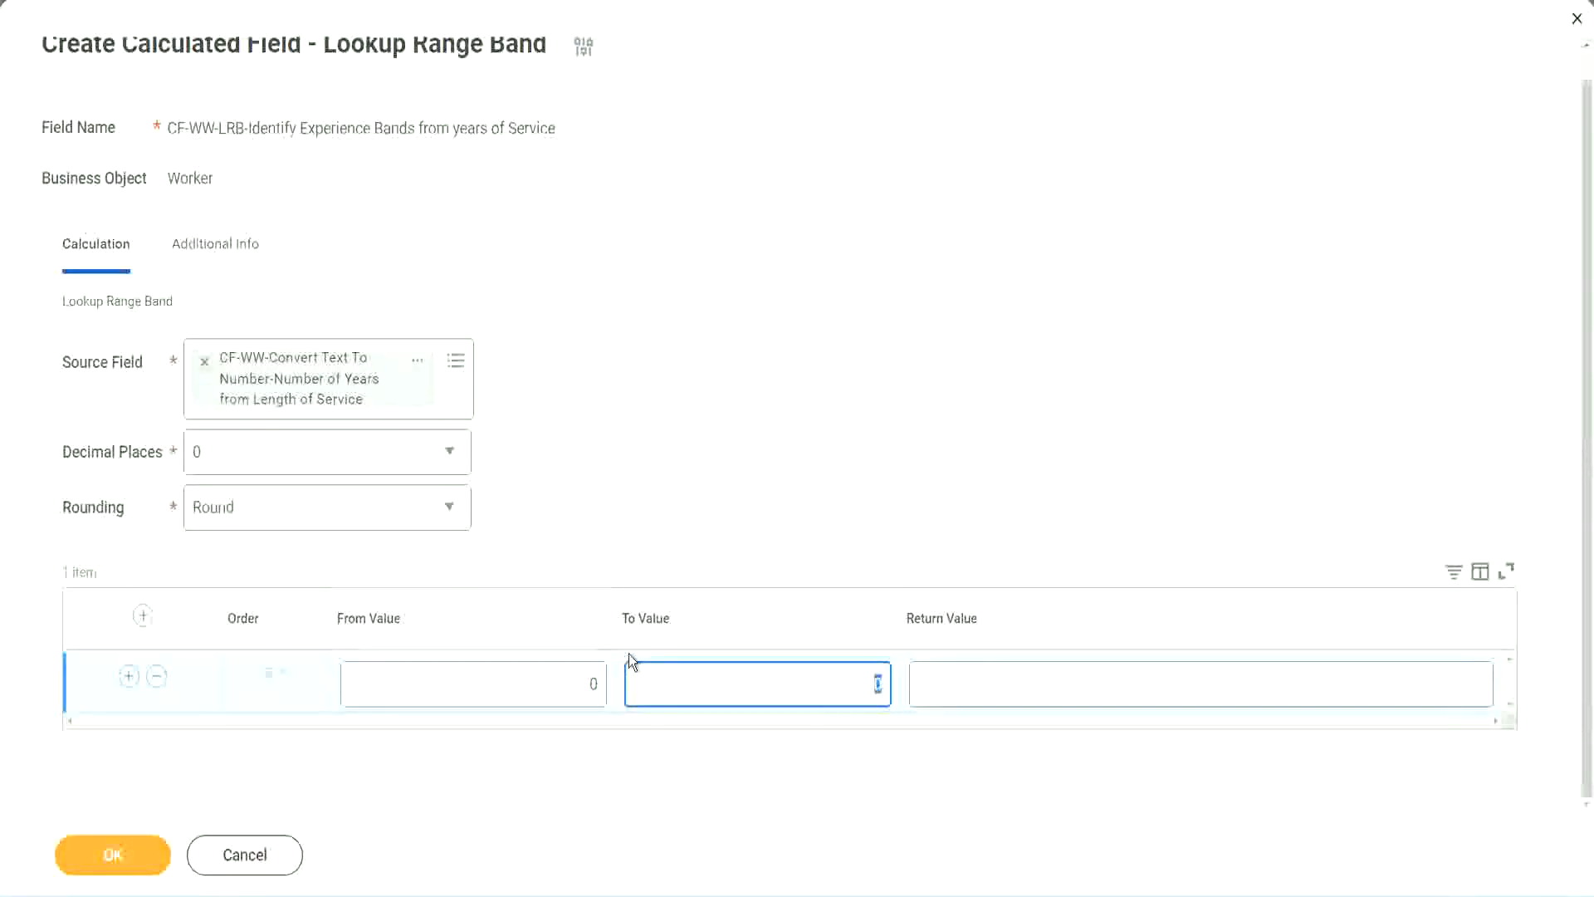
pyautogui.write('7')
pyautogui.press('Tab')
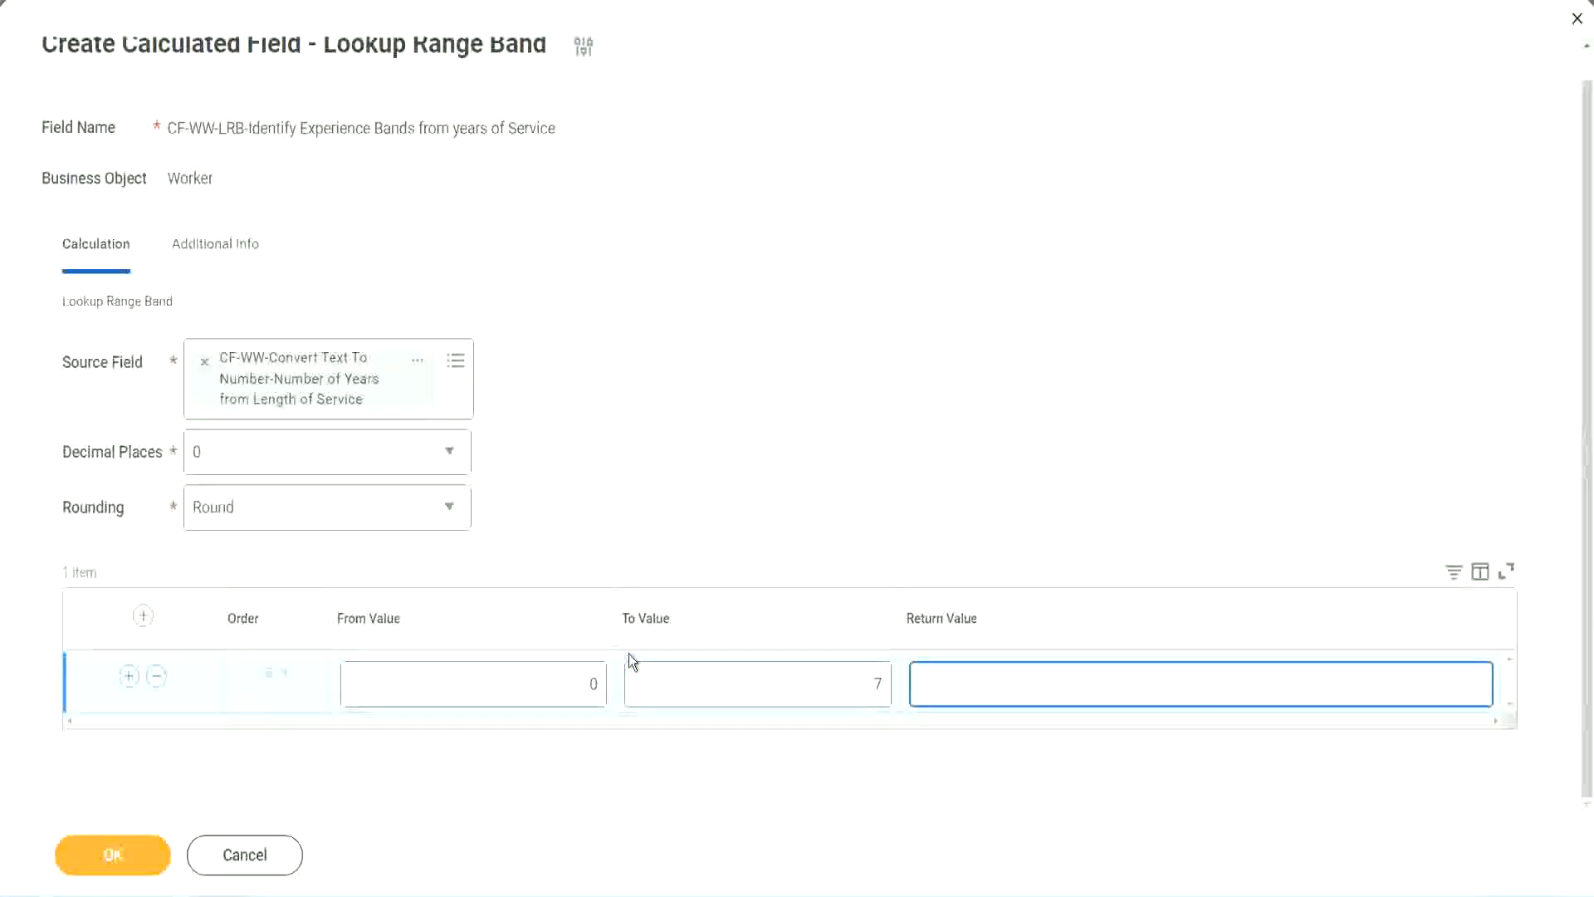
pyautogui.write('Amateur')
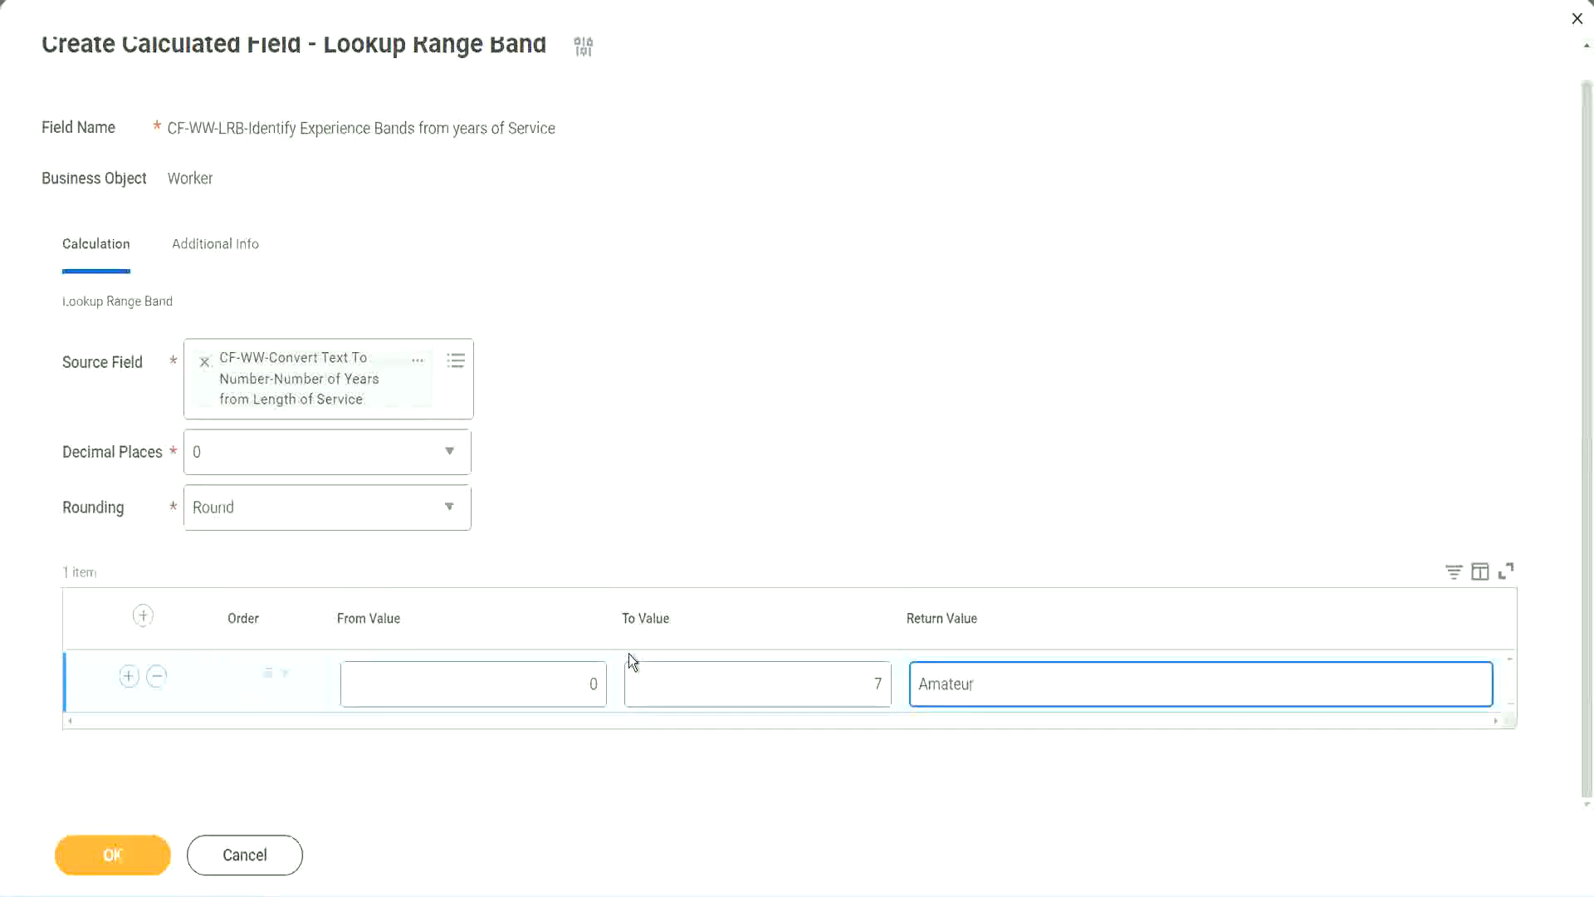
pyautogui.click(552, 698)
pyautogui.click(854, 670)
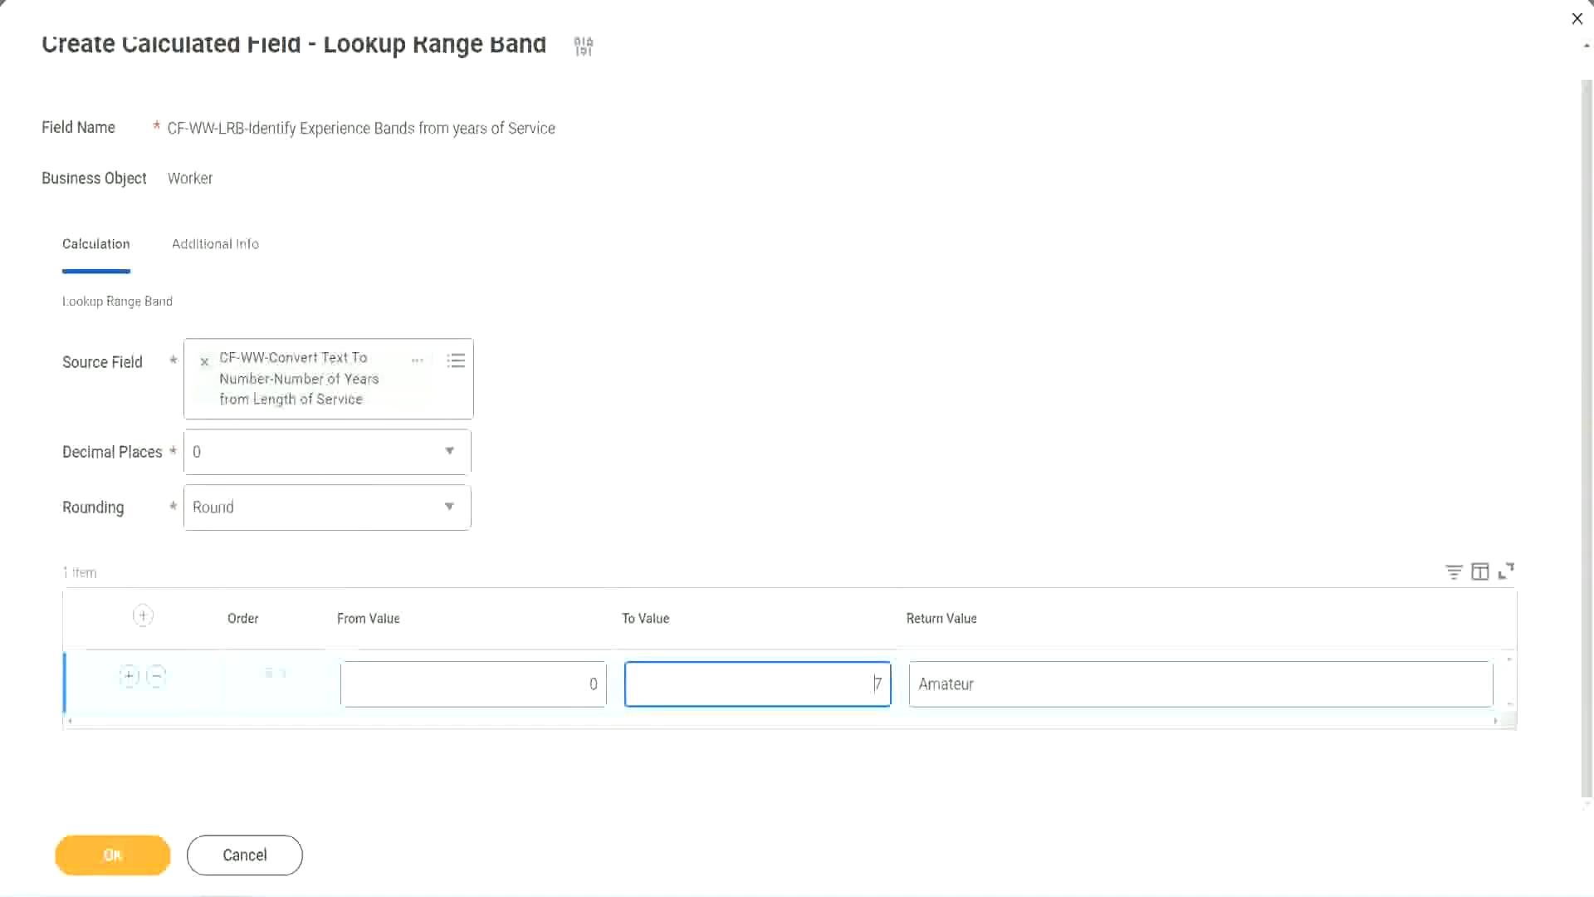
pyautogui.moveTo(667, 579); pyautogui.dragTo(402, 414)
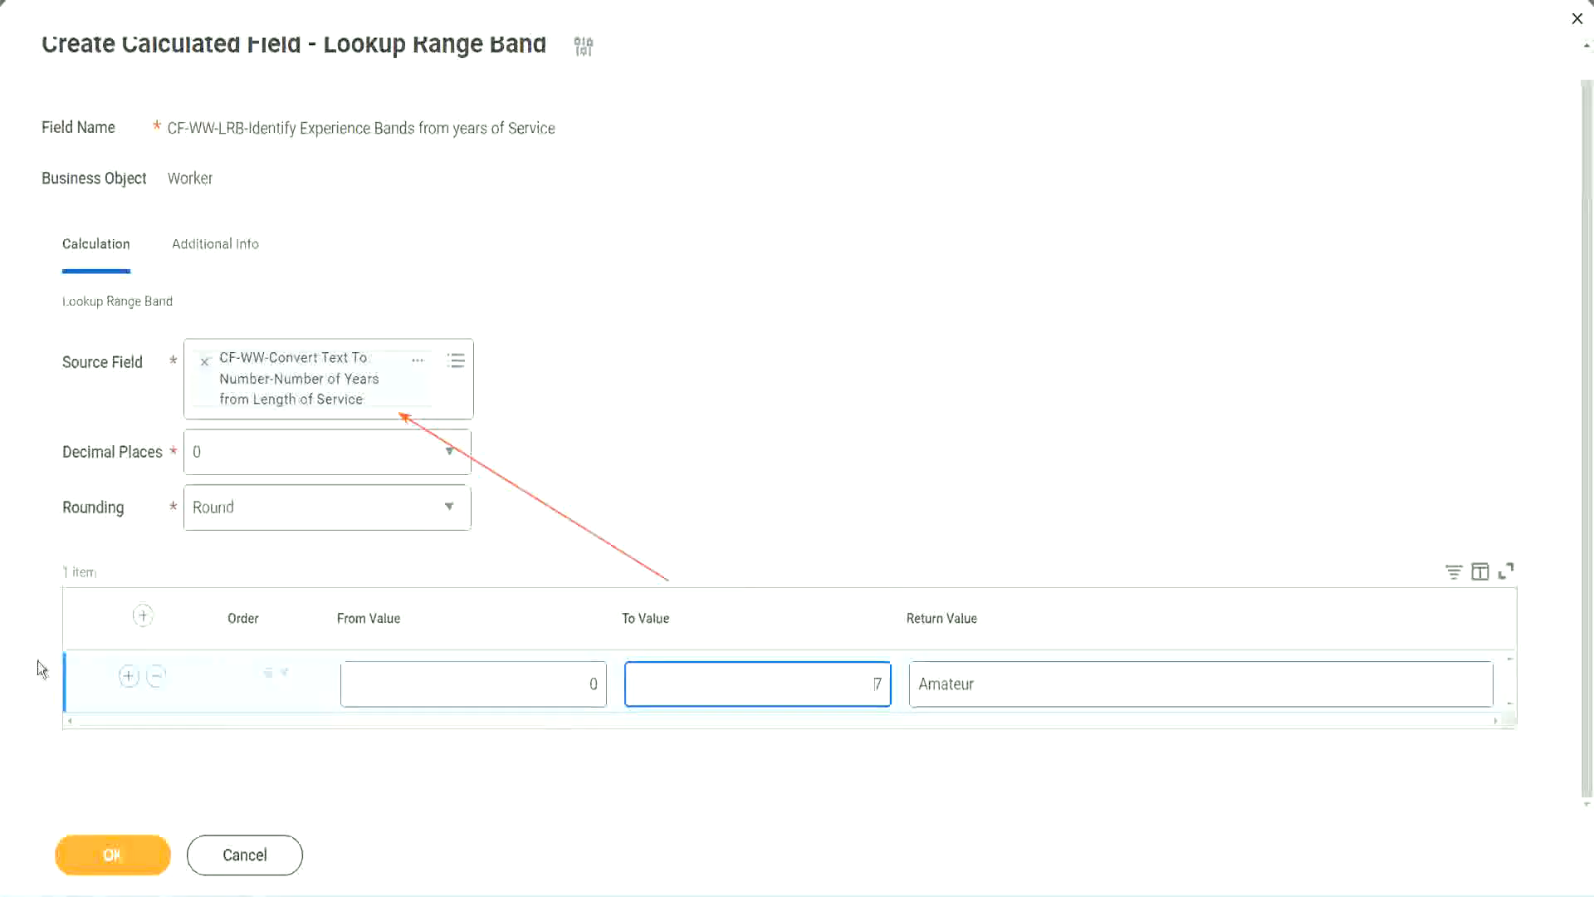
# Add a second range row from 8 to 15 with the return value Experienced.
pyautogui.click(129, 677)
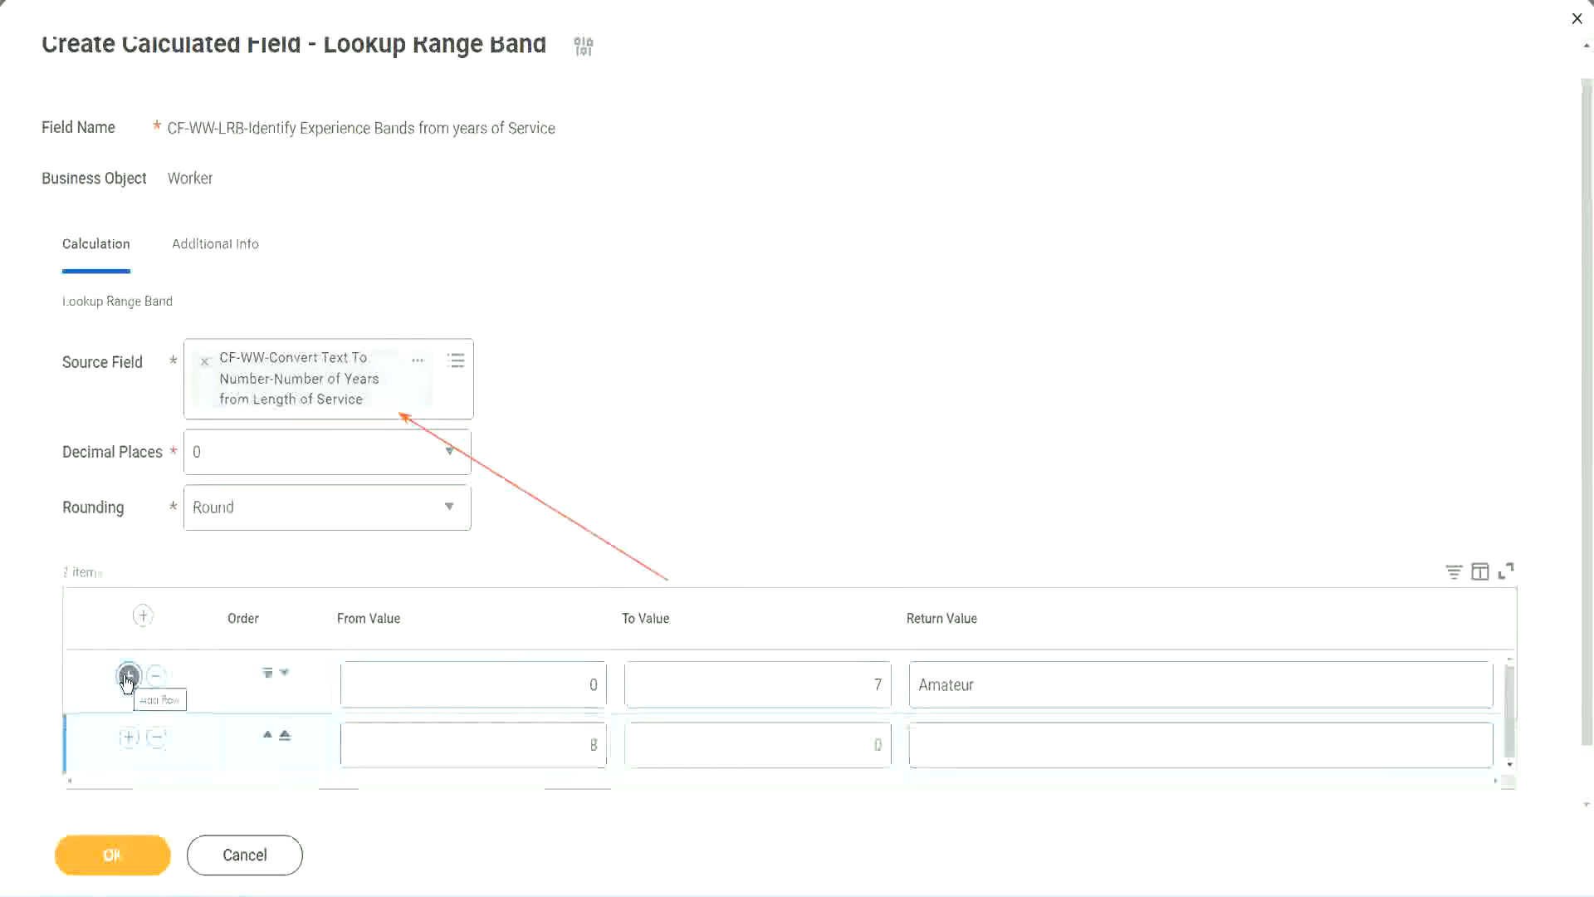
pyautogui.doubleClick(595, 745)
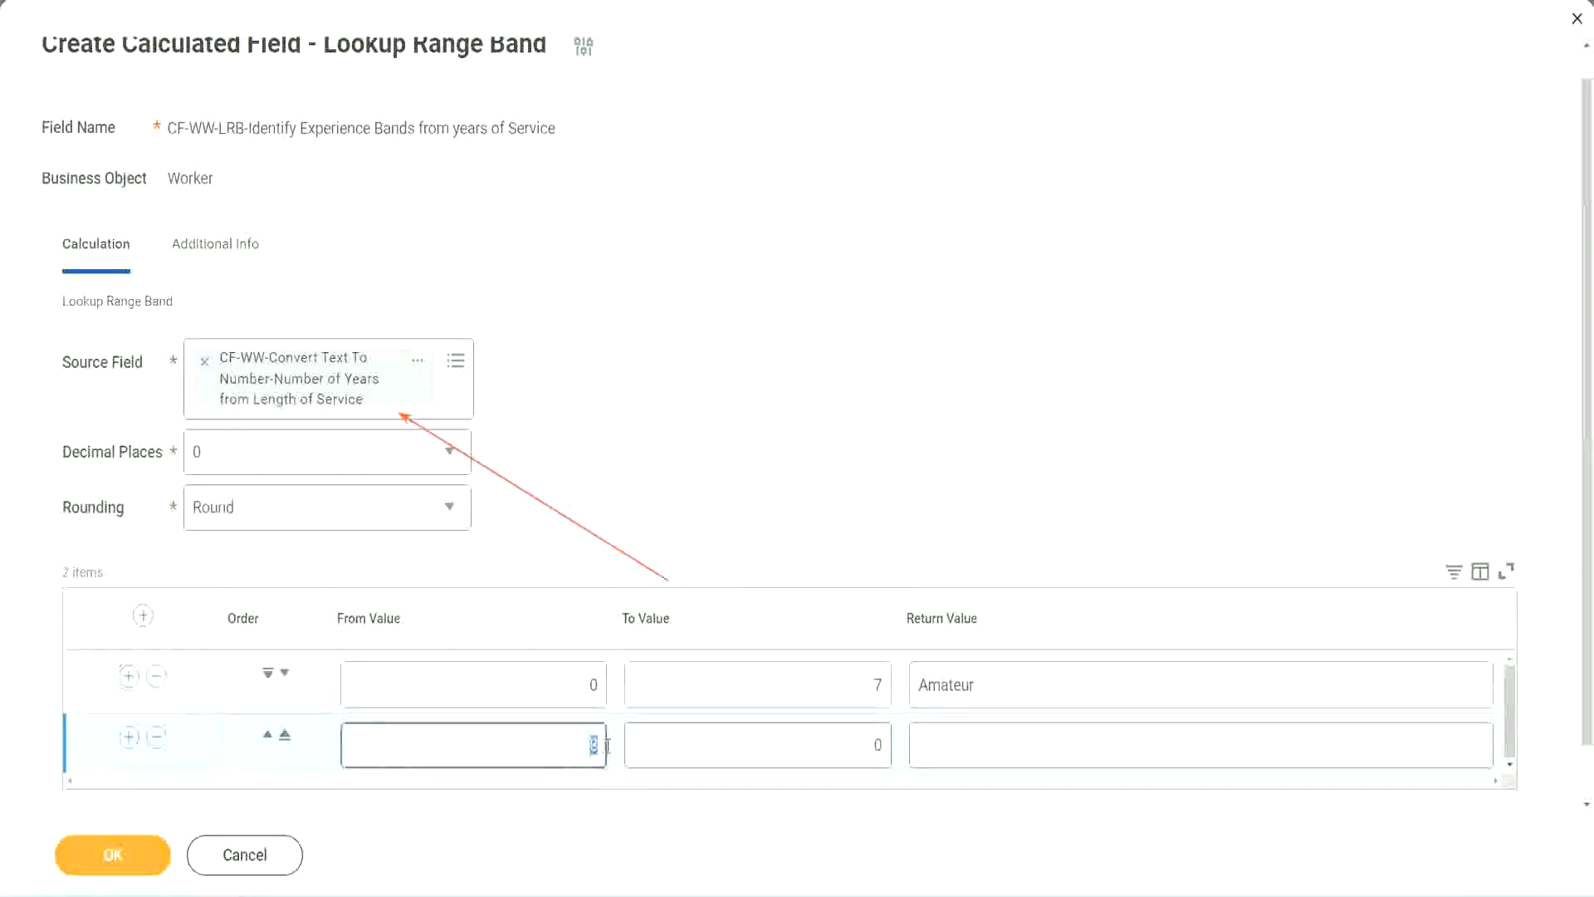
pyautogui.doubleClick(574, 686)
pyautogui.click(867, 690)
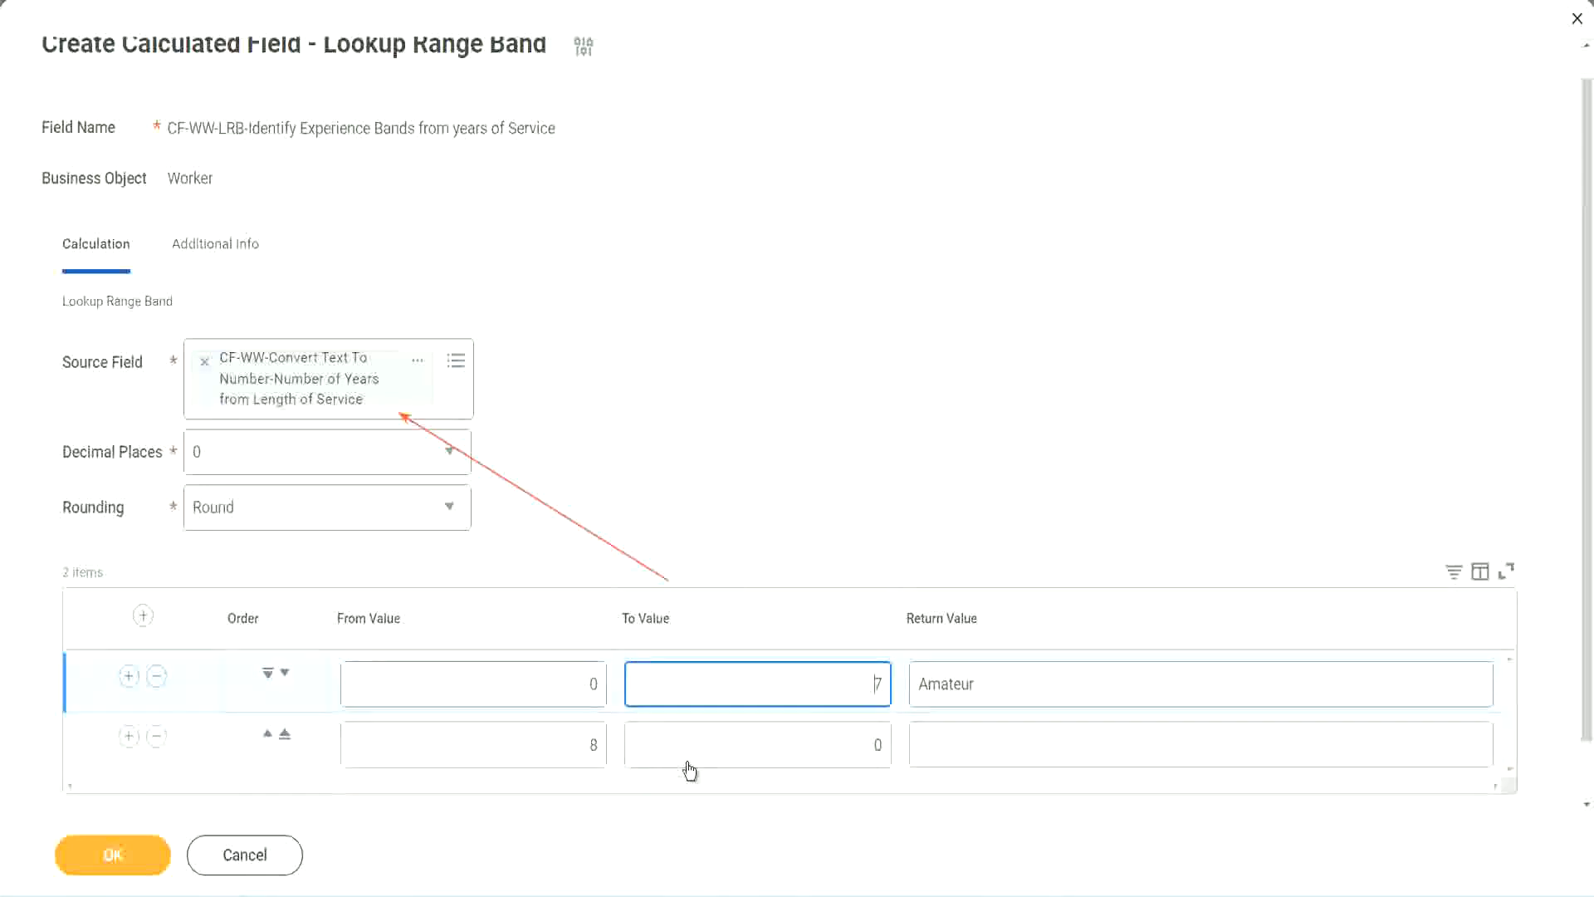
pyautogui.doubleClick(565, 745)
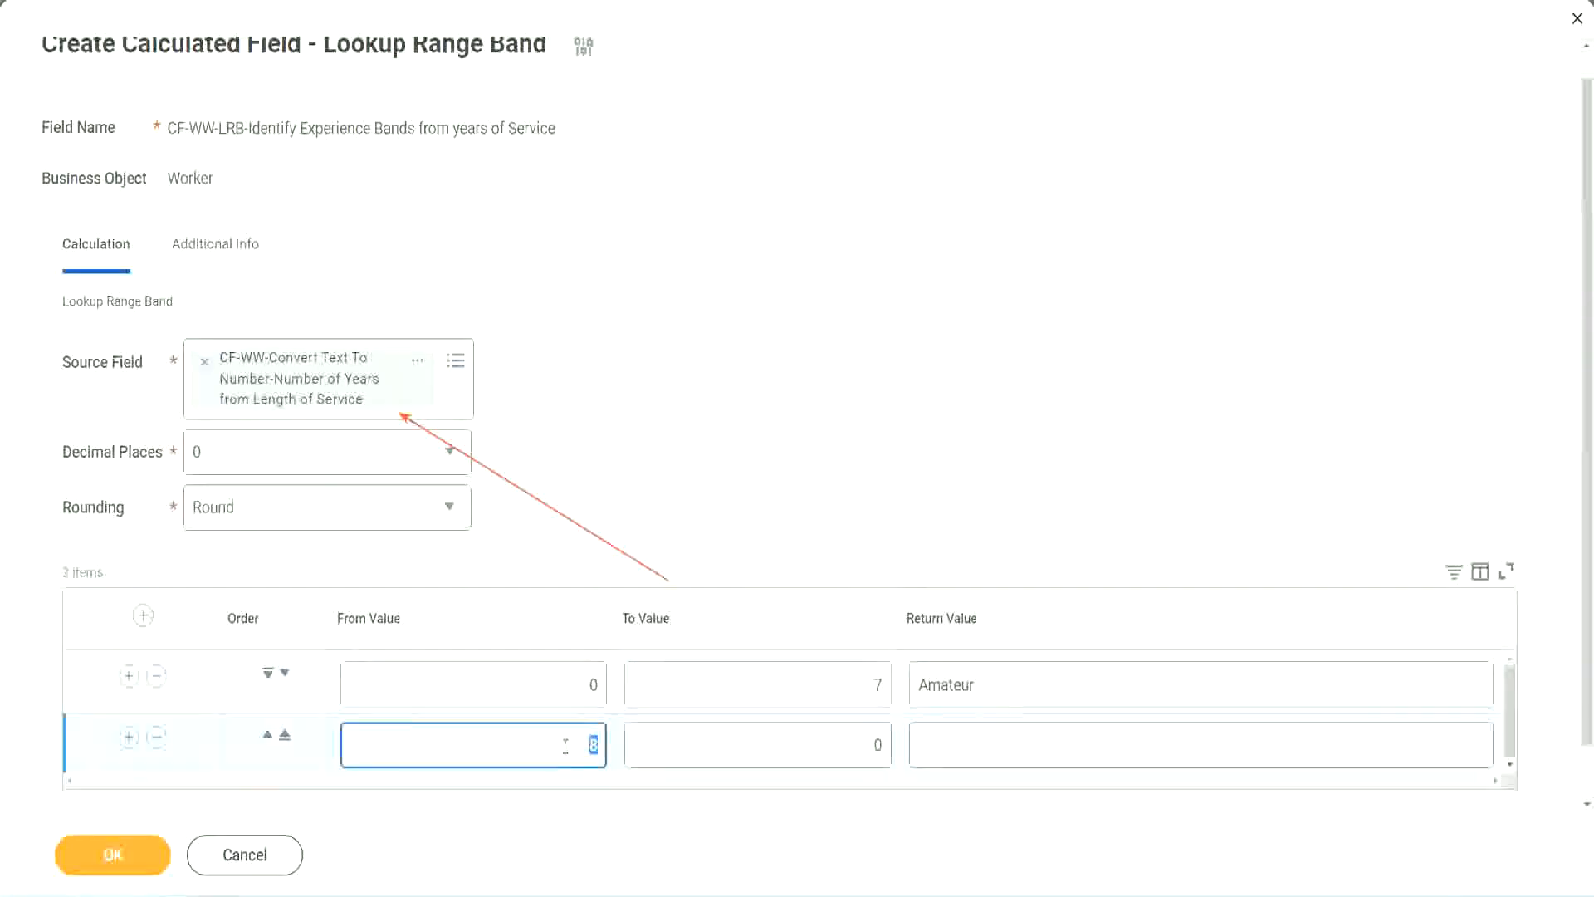
pyautogui.click(563, 744)
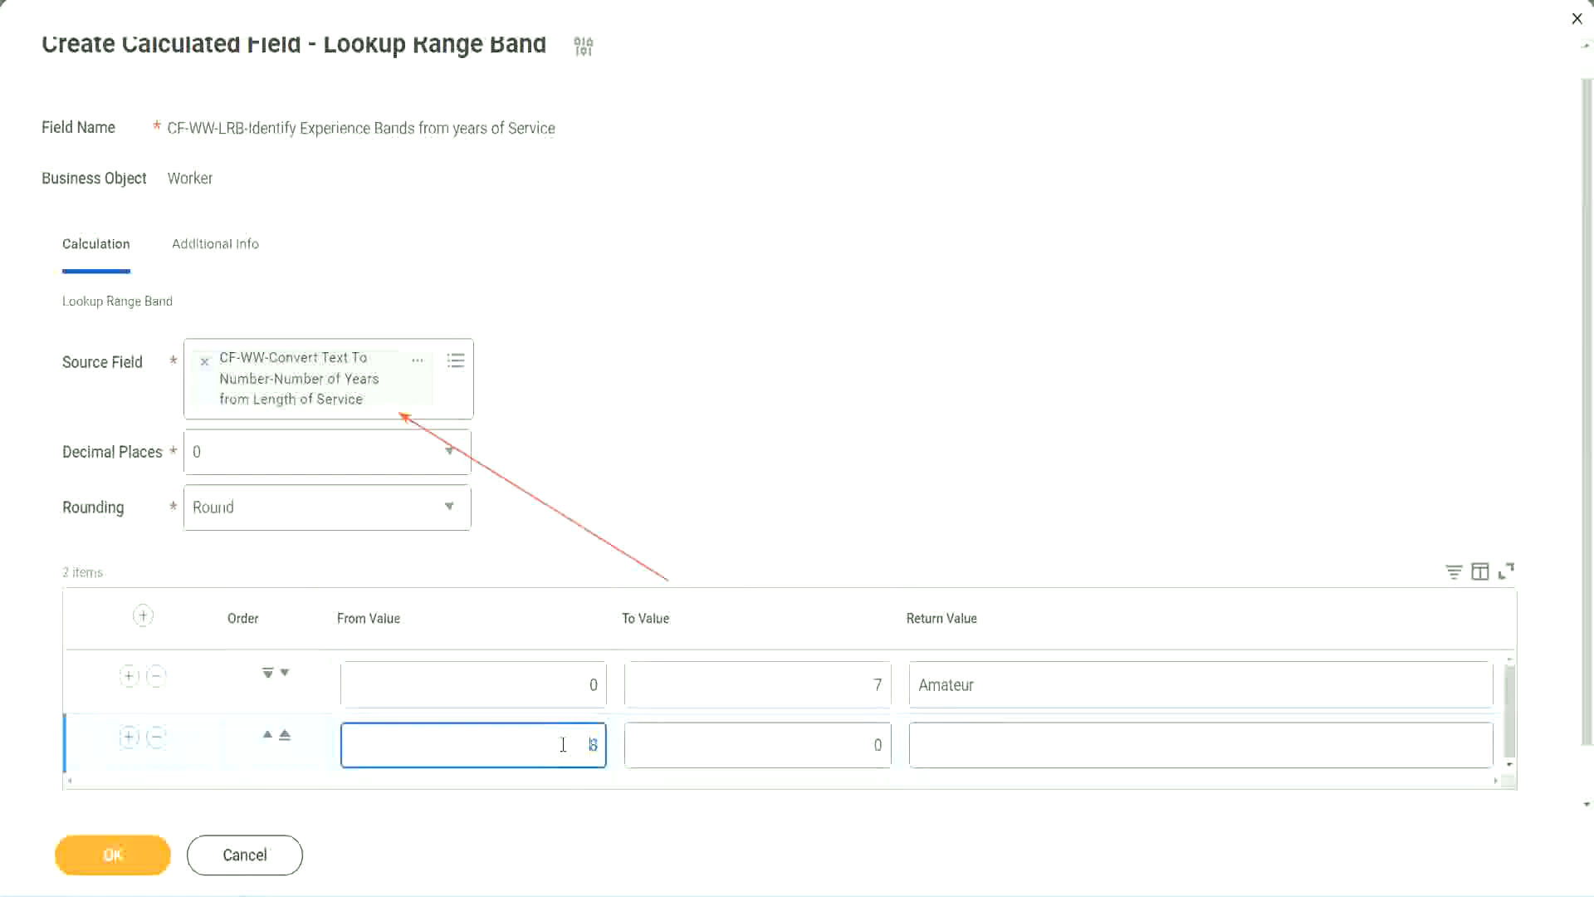
pyautogui.click(866, 747)
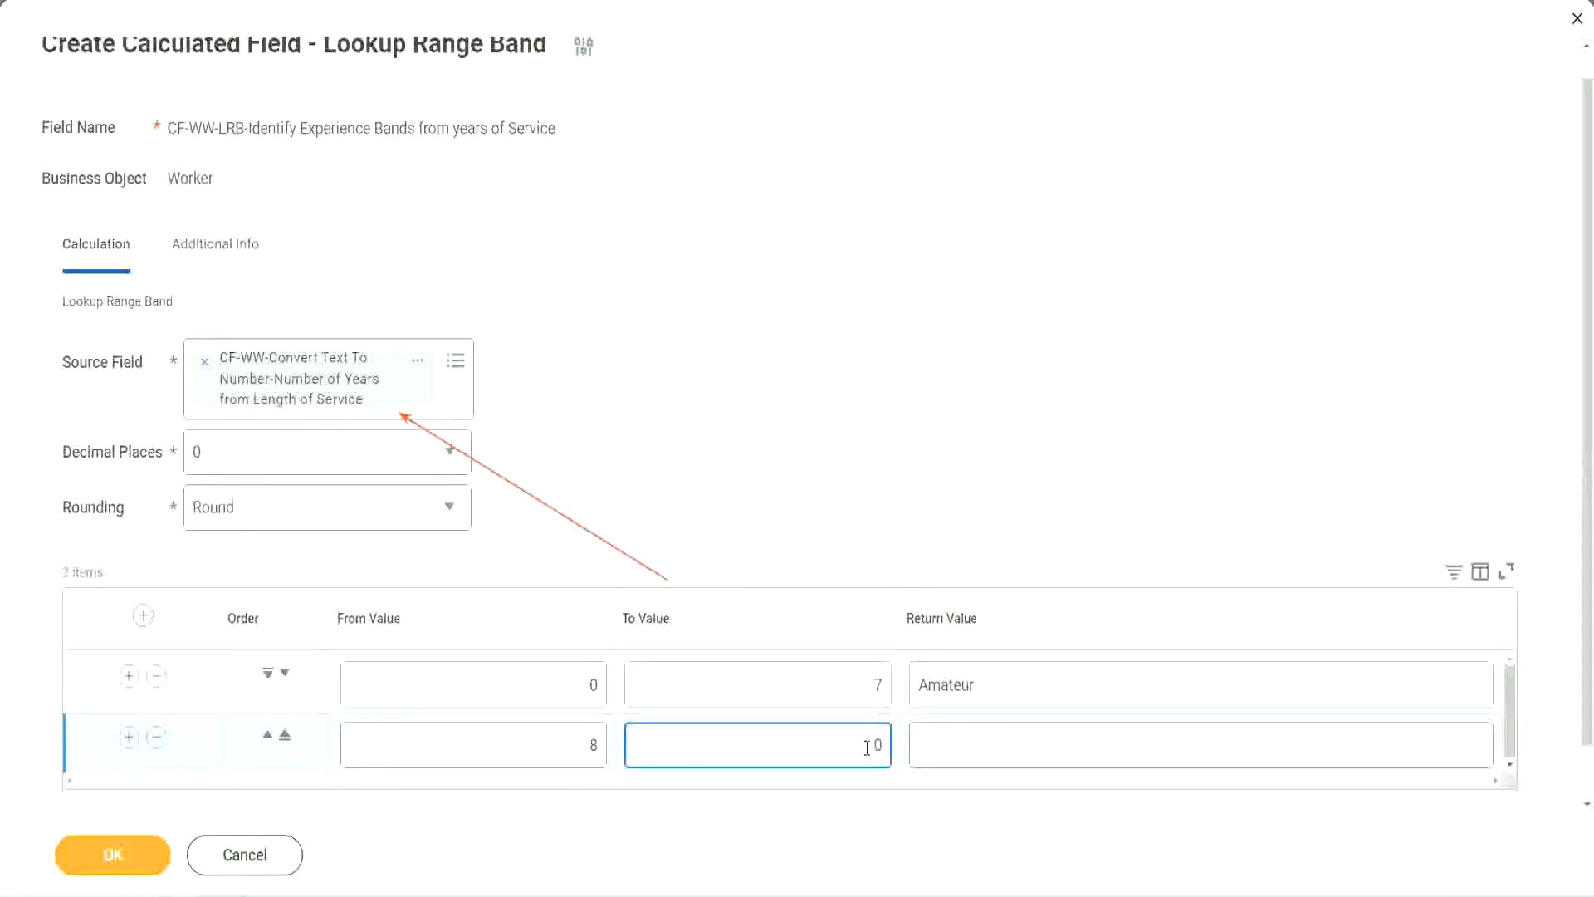
pyautogui.press('Delete')
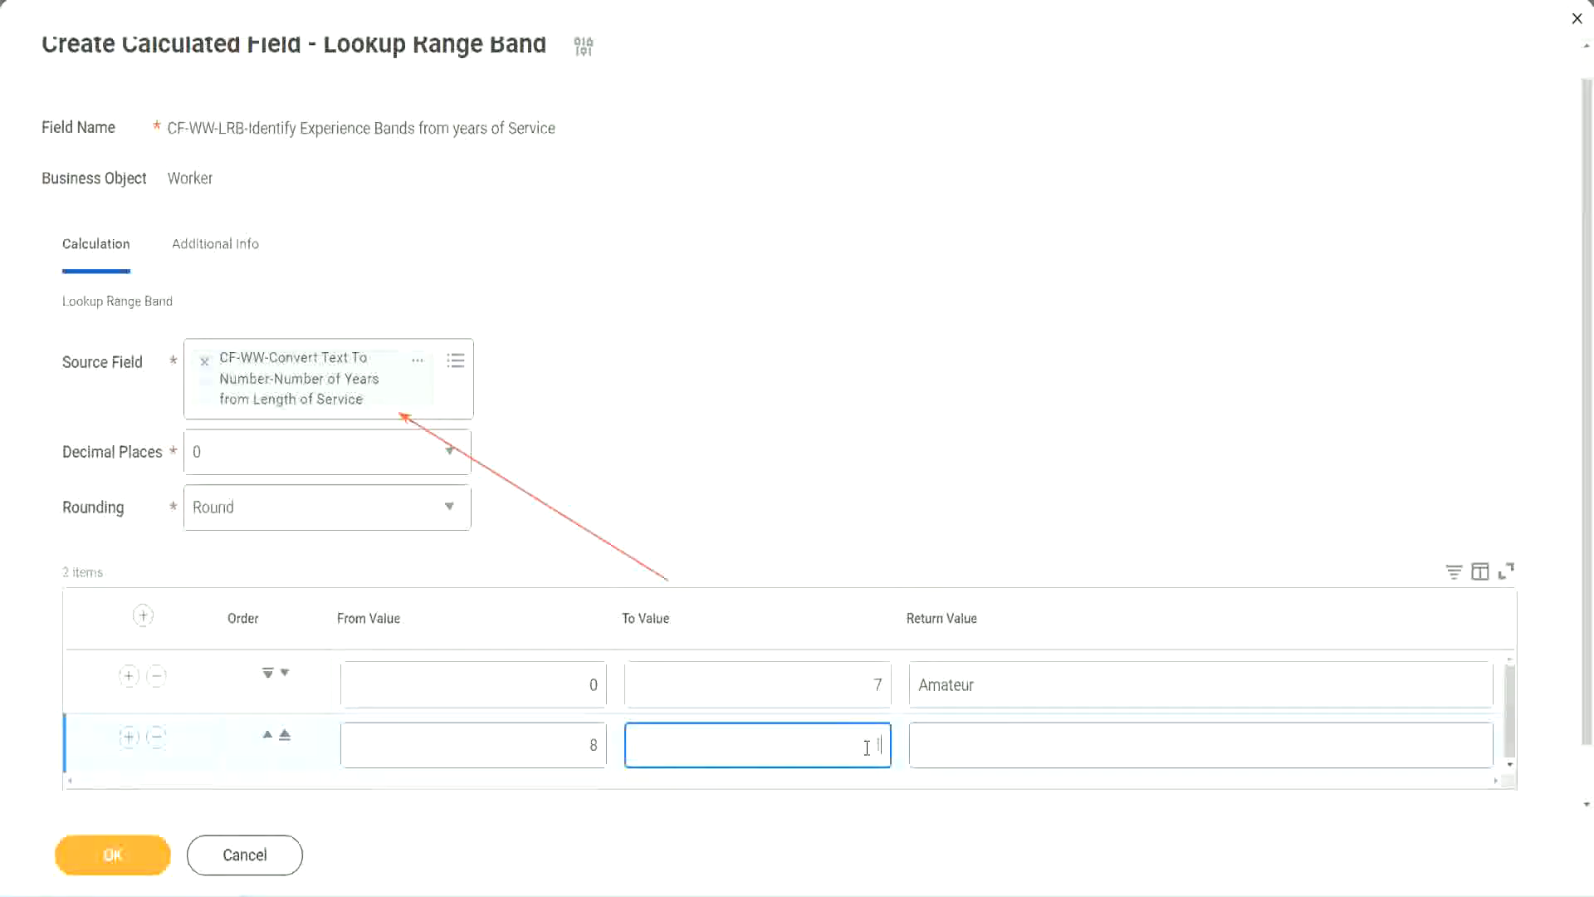
pyautogui.write('15')
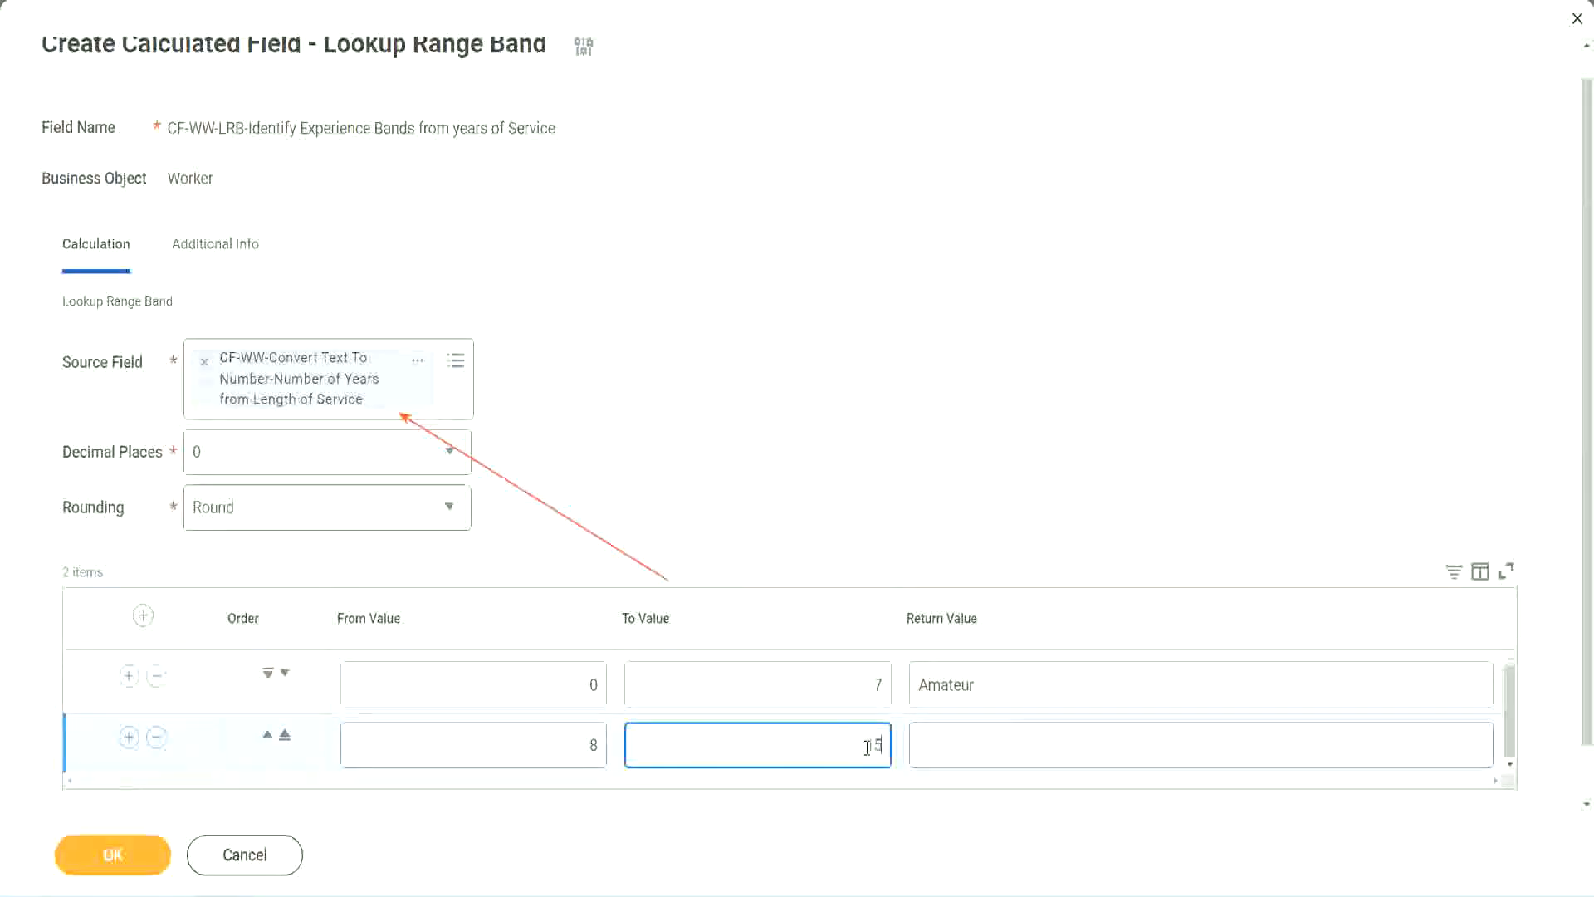
pyautogui.click(984, 741)
pyautogui.write('Ex')
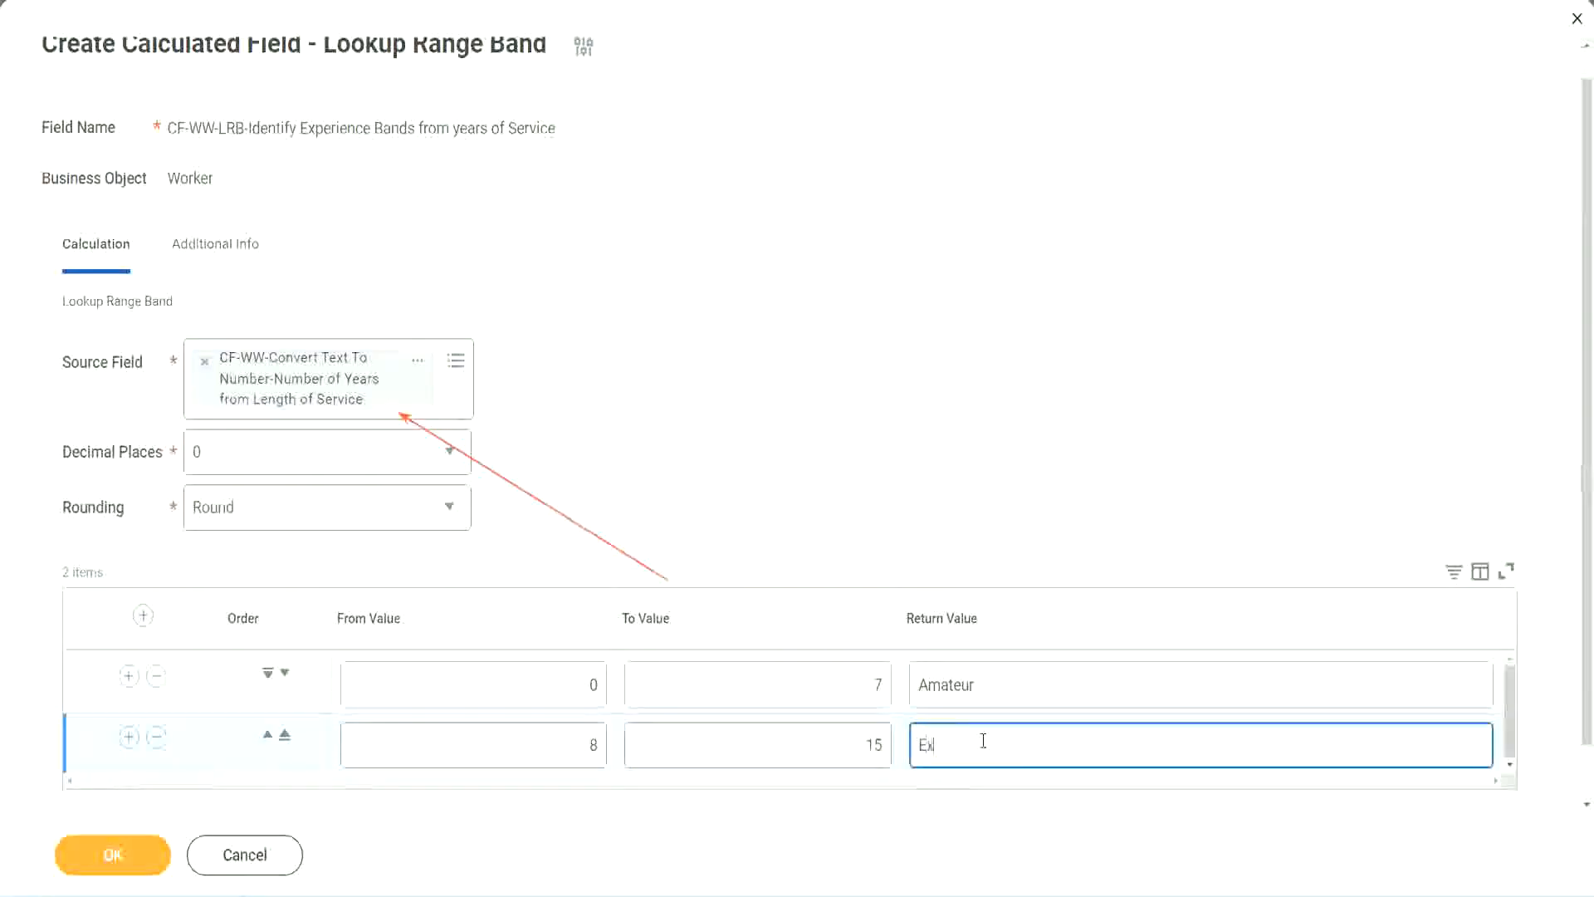
pyautogui.write('perienced')
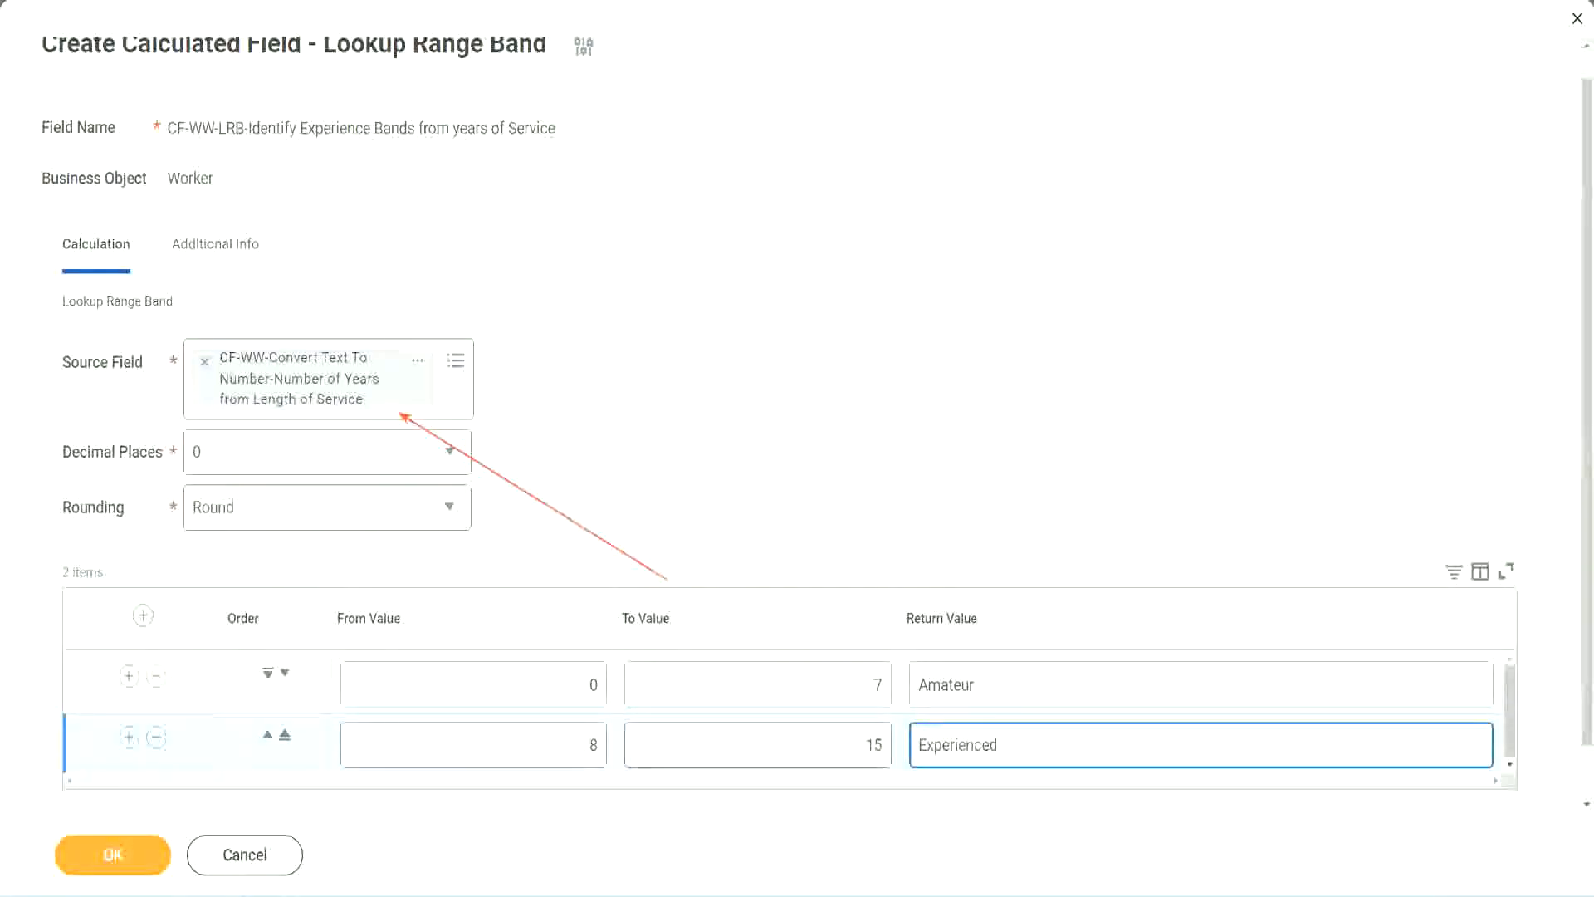
# Add a third range row from 16 to 30 with the return value Senior.
pyautogui.click(129, 736)
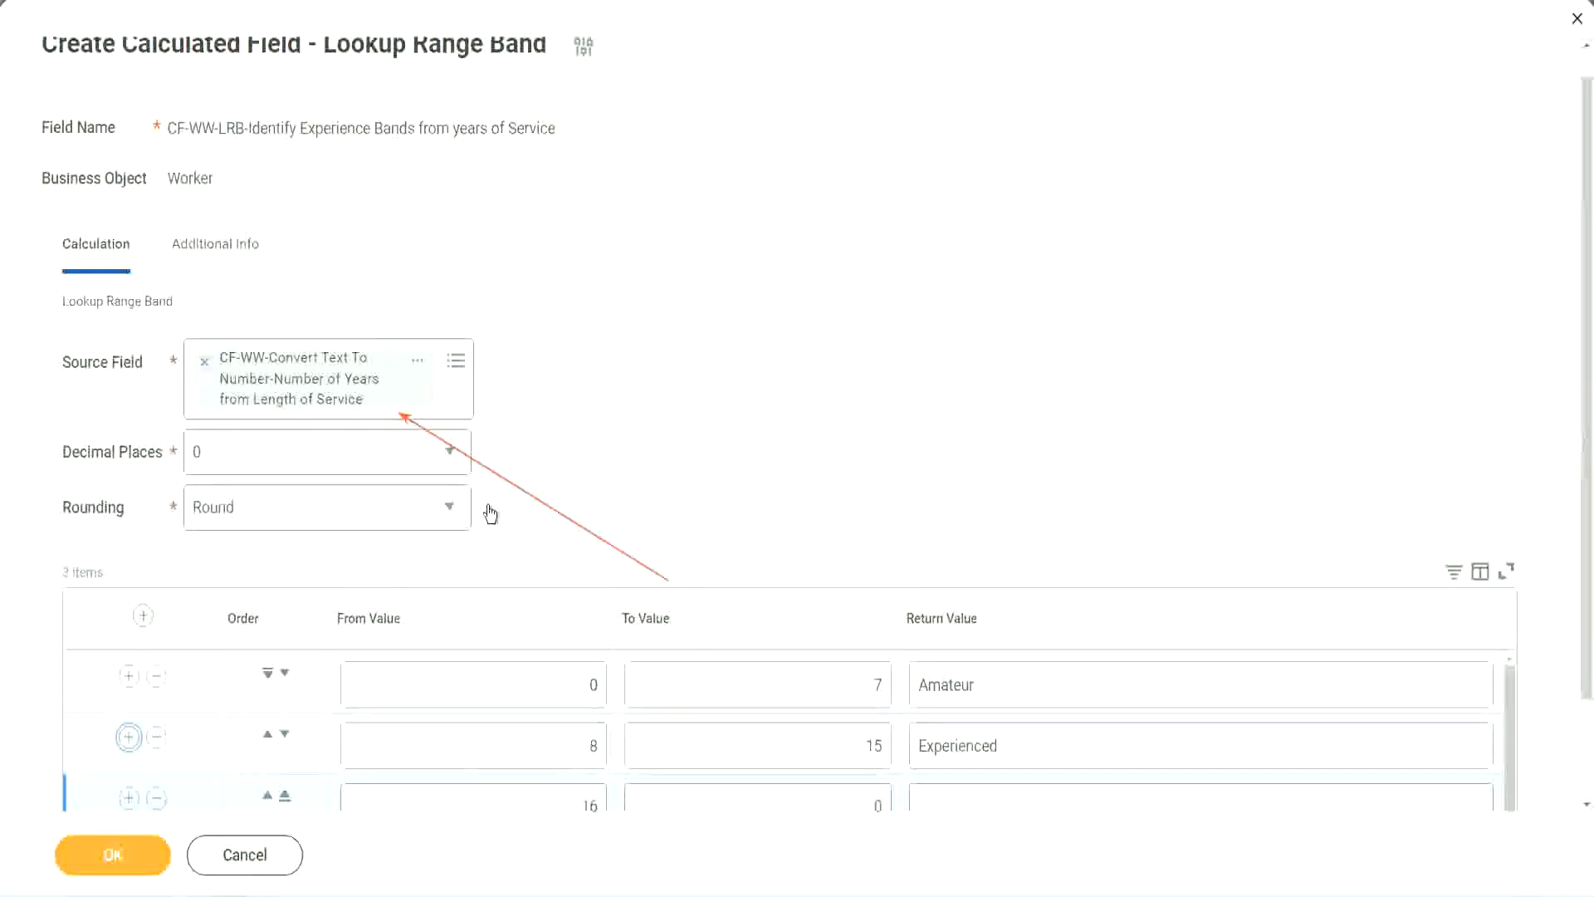
pyautogui.scroll(-2, 490, 513)
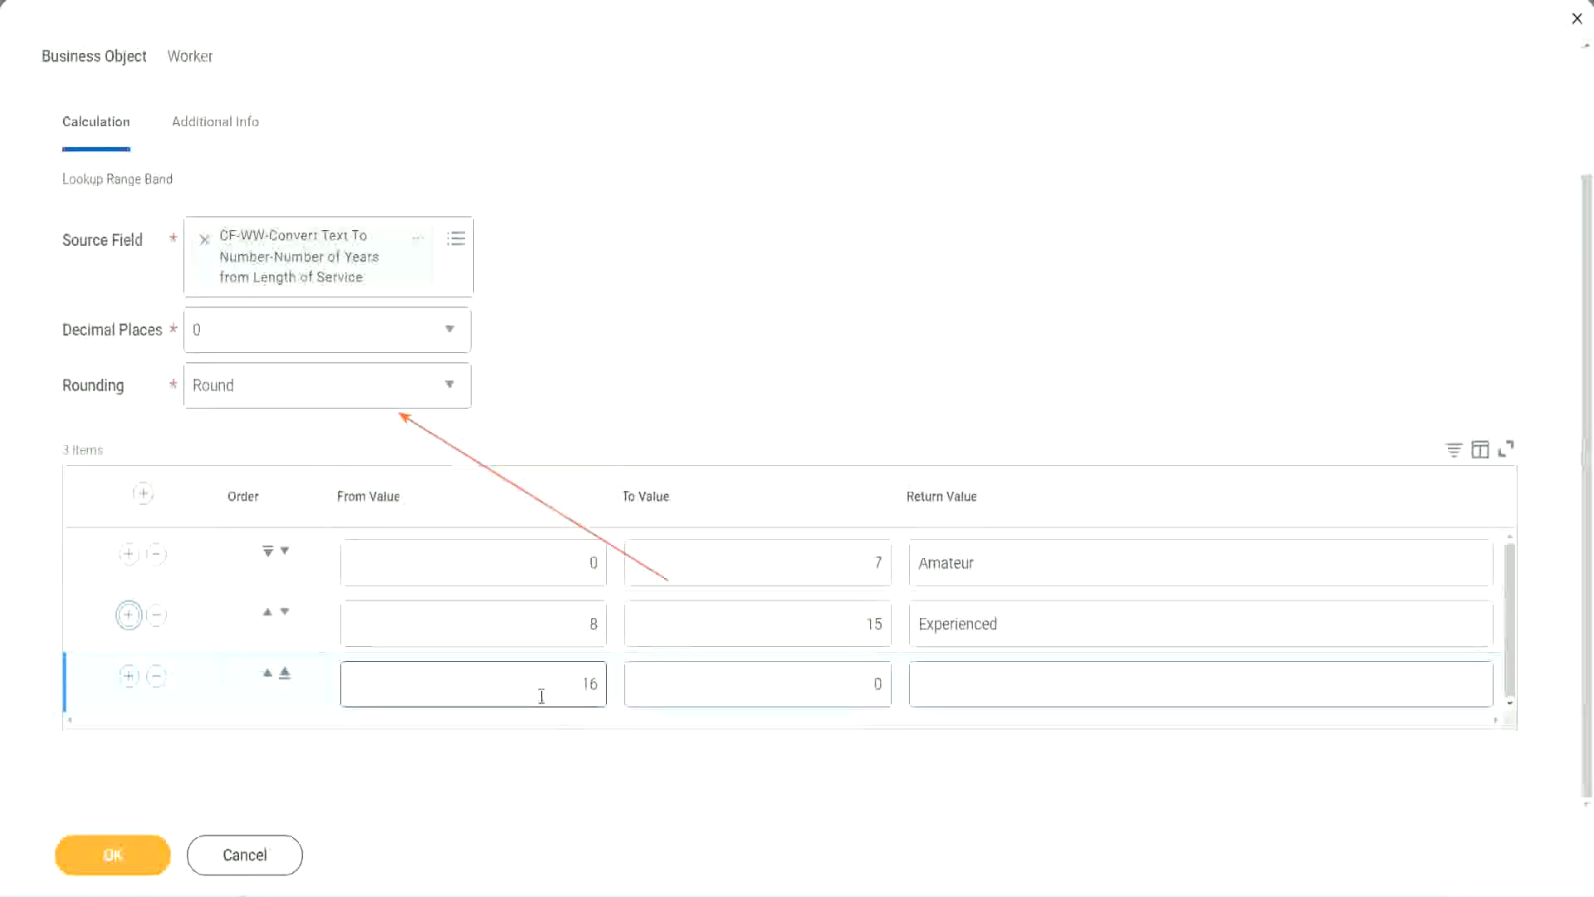
pyautogui.click(801, 685)
pyautogui.click(847, 683)
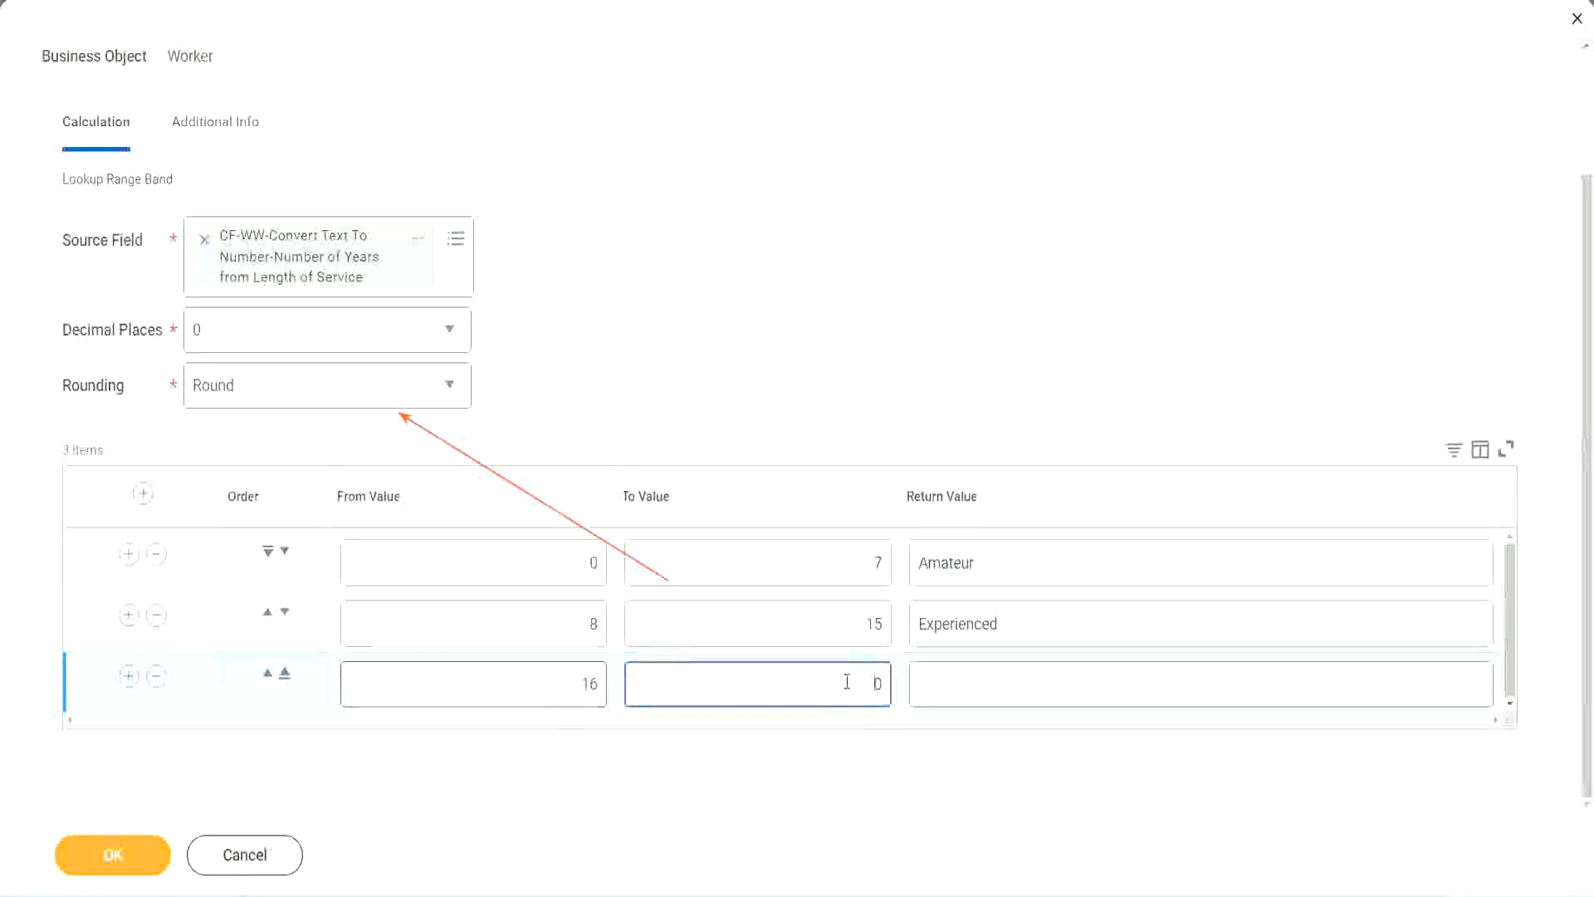
pyautogui.write('3')
pyautogui.press('Tab')
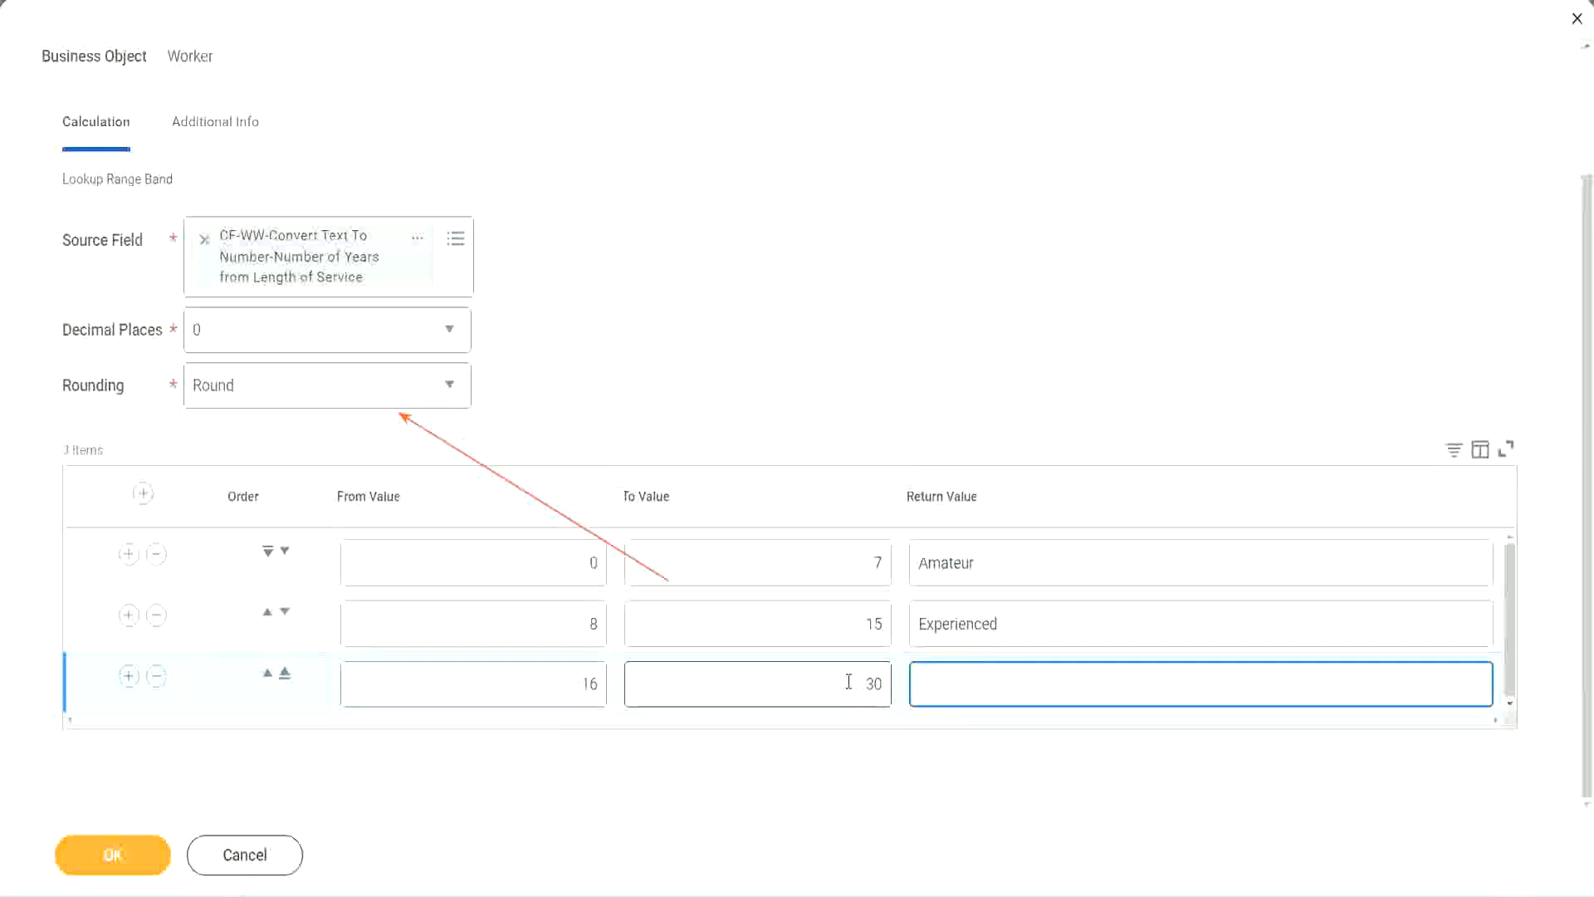
pyautogui.write('Senior')
# Add a fourth range row from 31 to 1000 with the return value Legend.
pyautogui.click(129, 675)
pyautogui.doubleClick(532, 676)
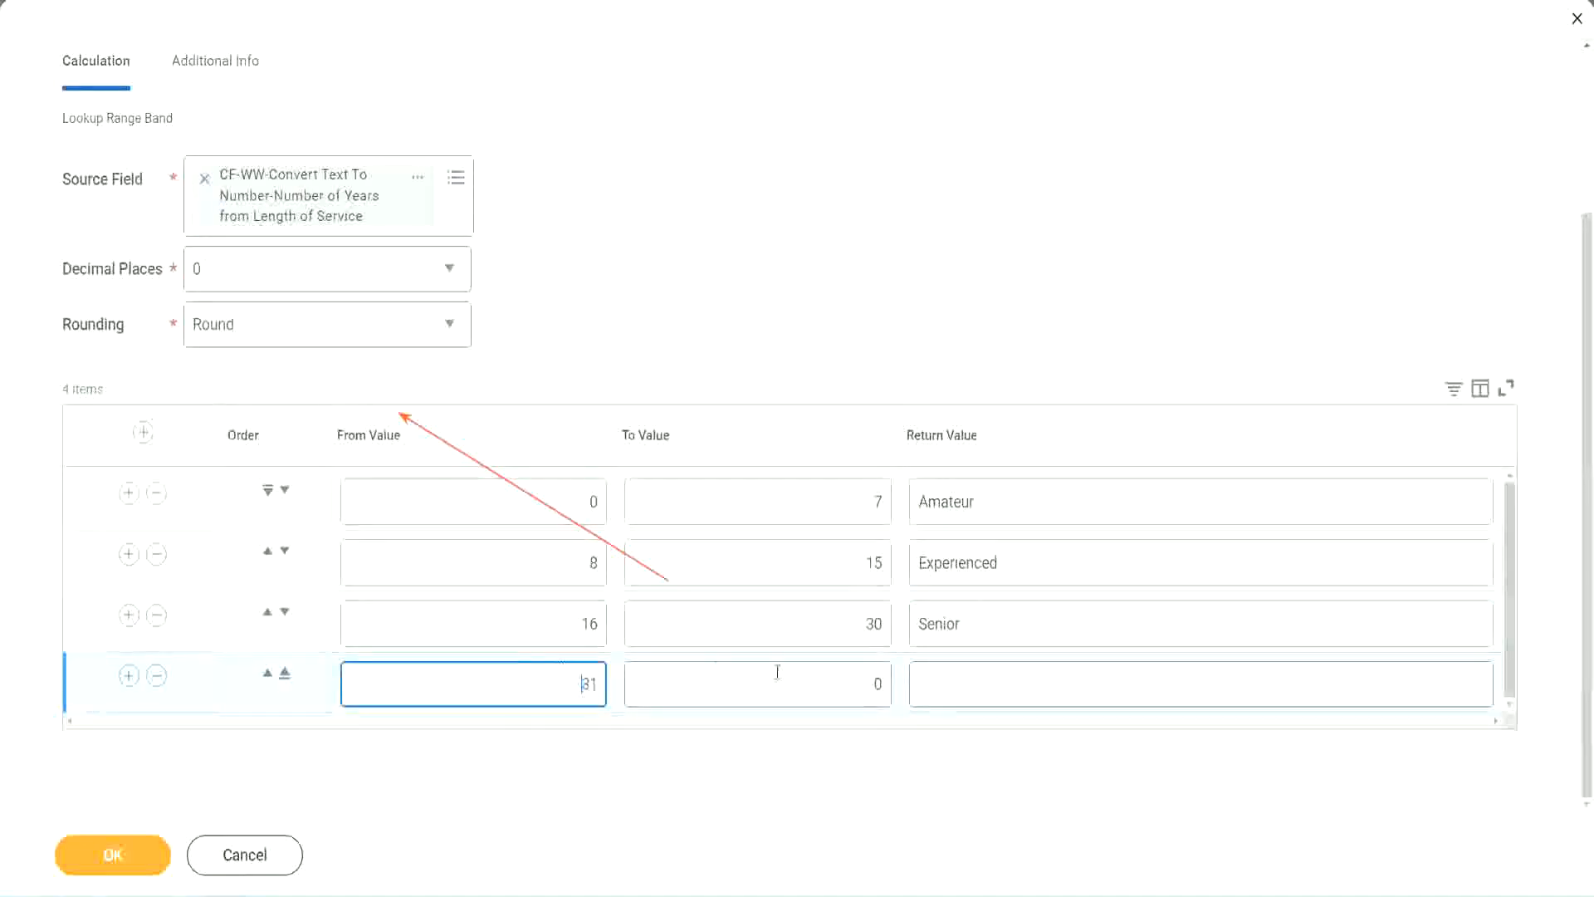
pyautogui.click(859, 684)
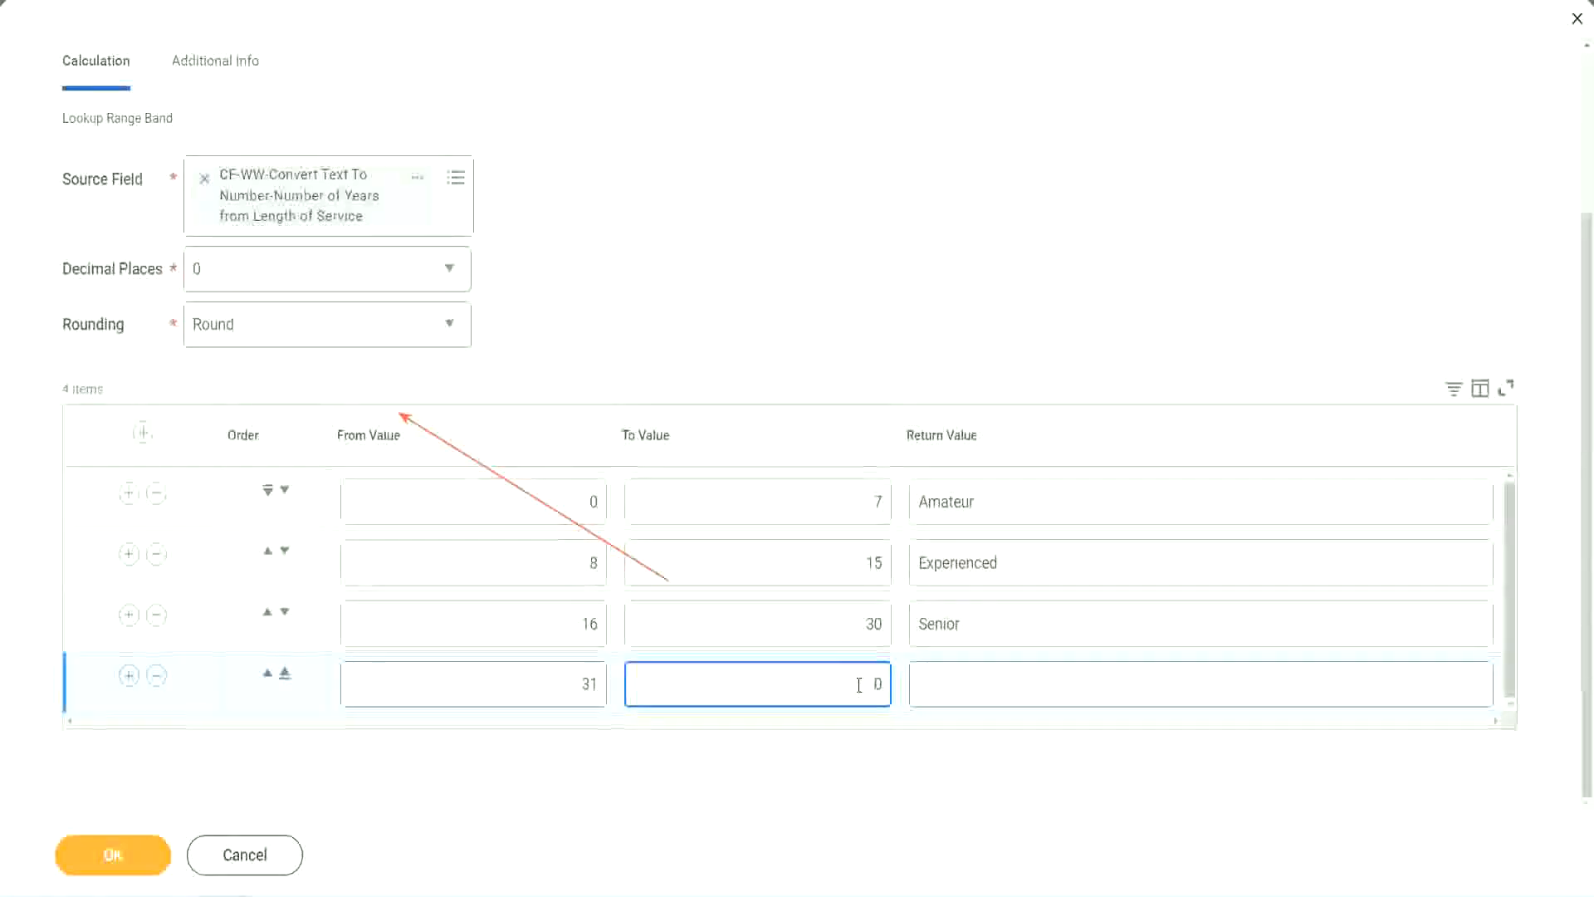
pyautogui.write('1000')
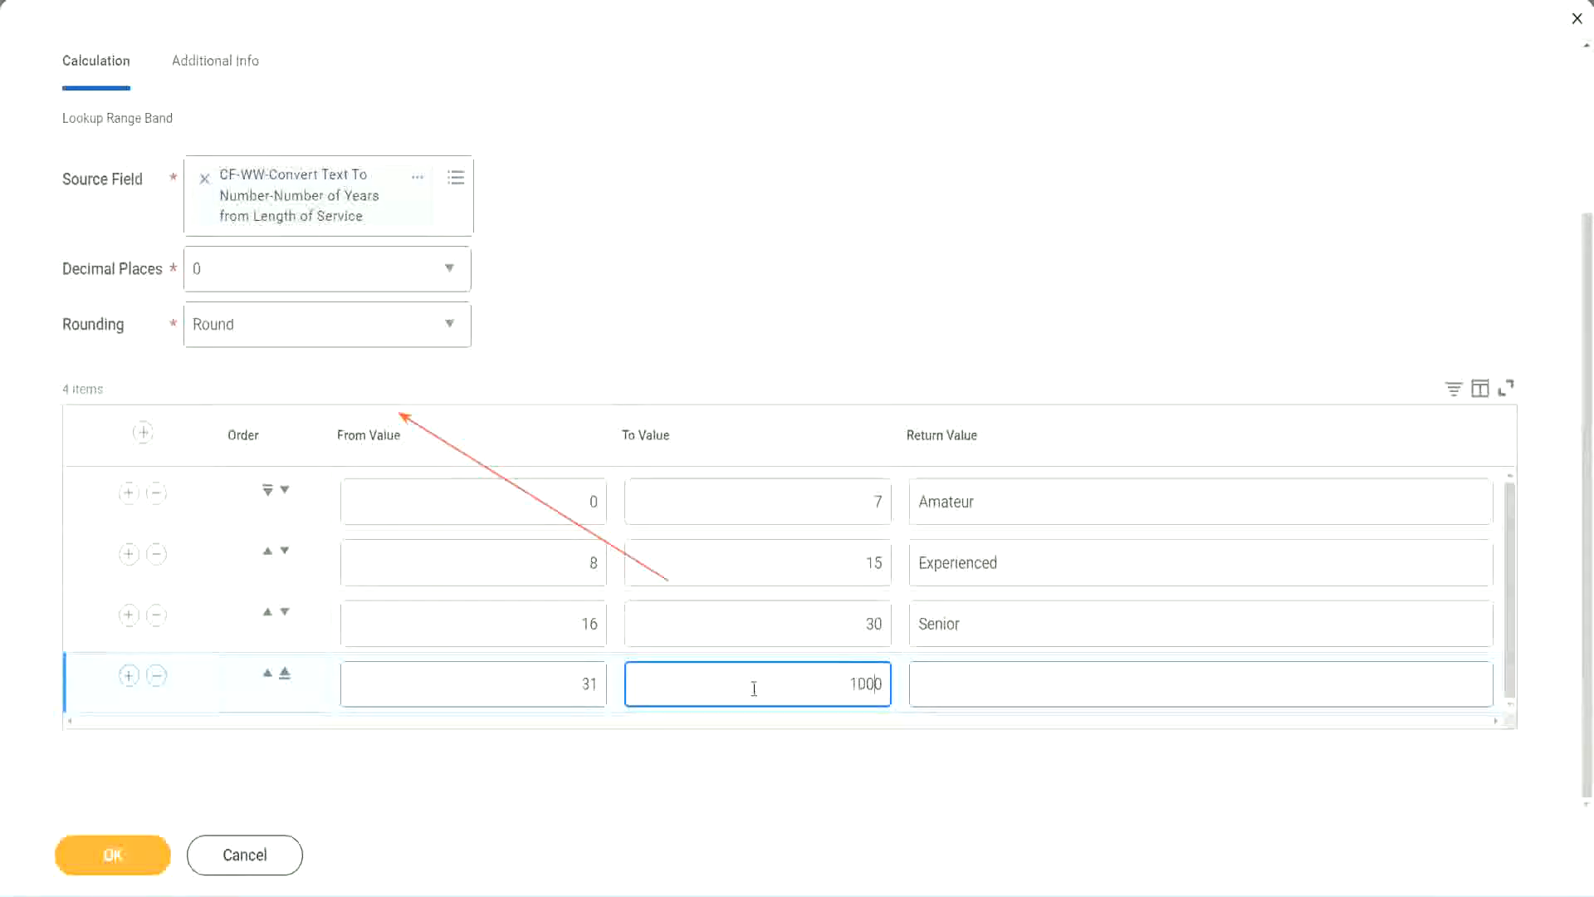
pyautogui.moveTo(833, 674); pyautogui.dragTo(905, 677)
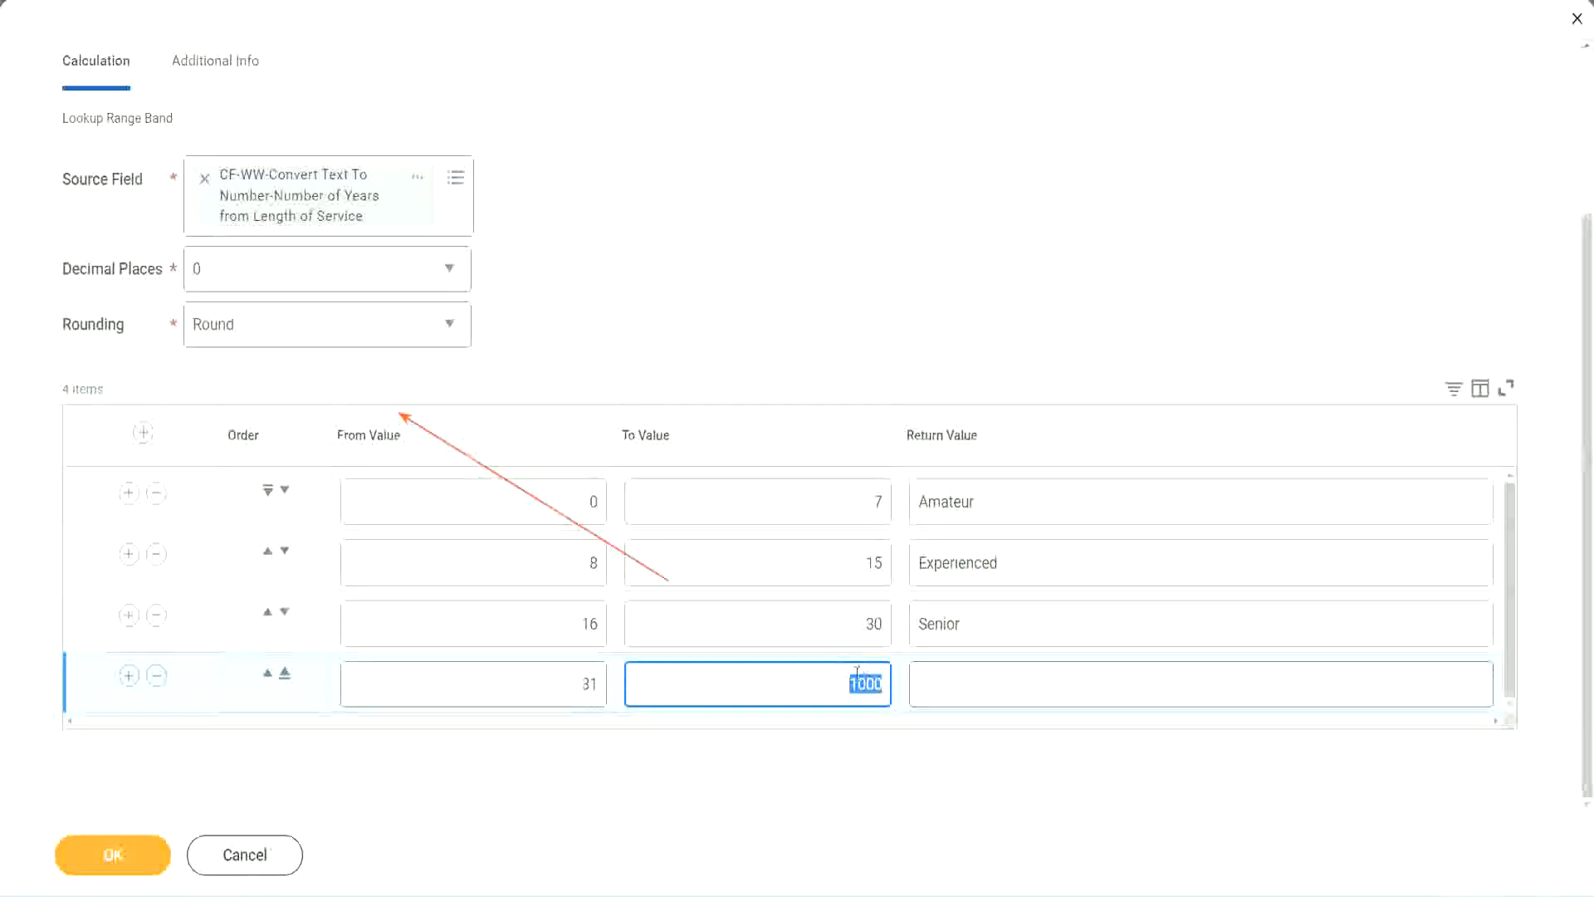
pyautogui.moveTo(844, 678); pyautogui.dragTo(893, 679)
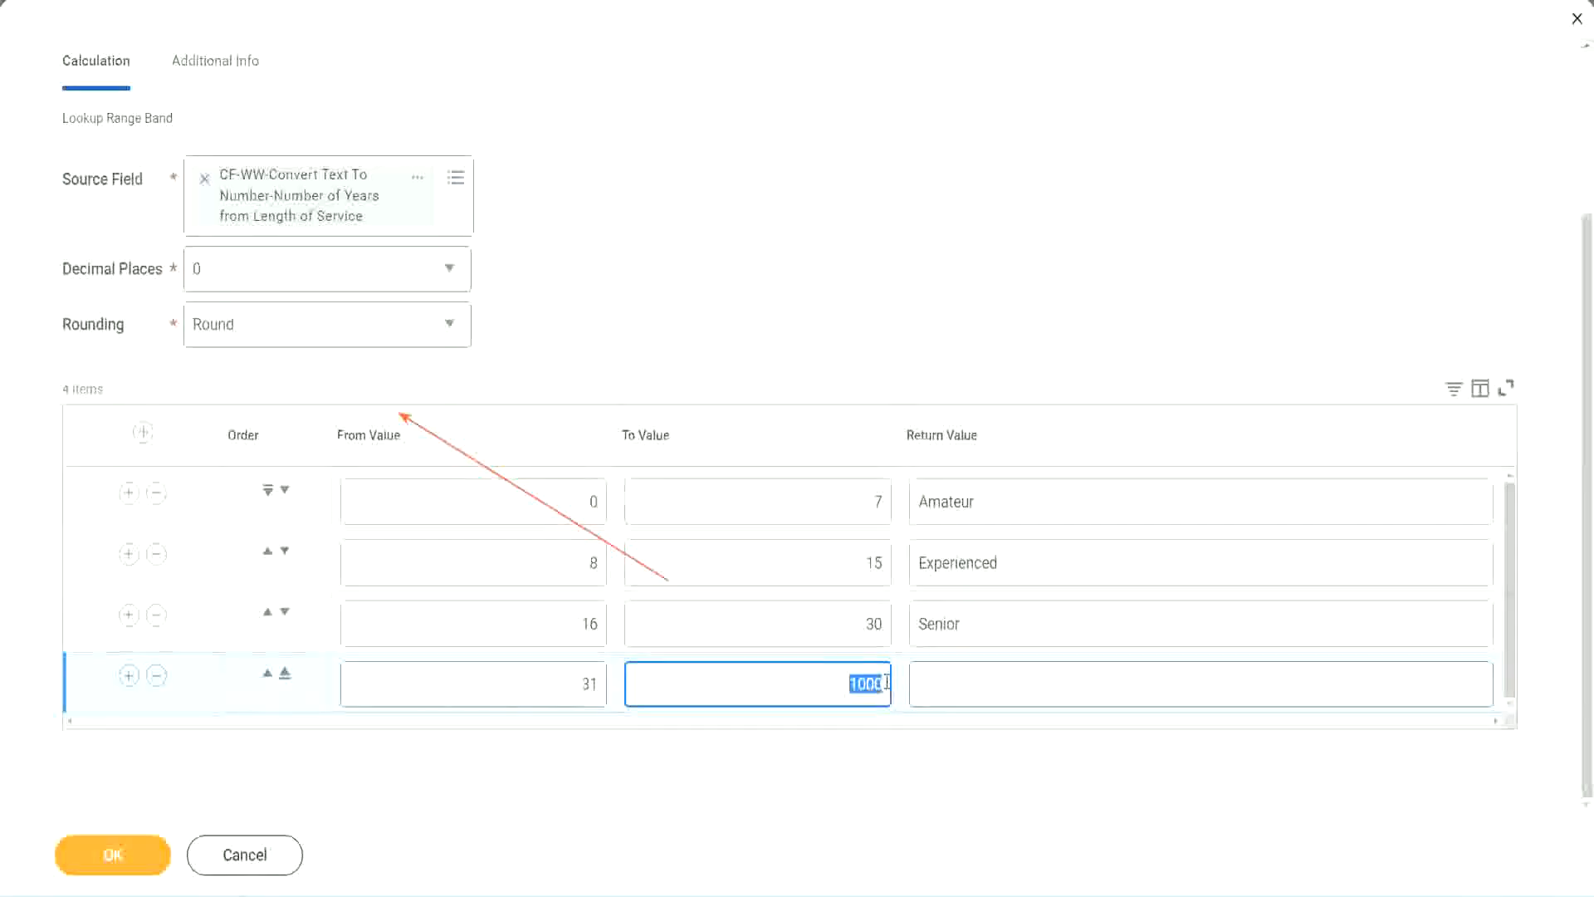
pyautogui.click(995, 685)
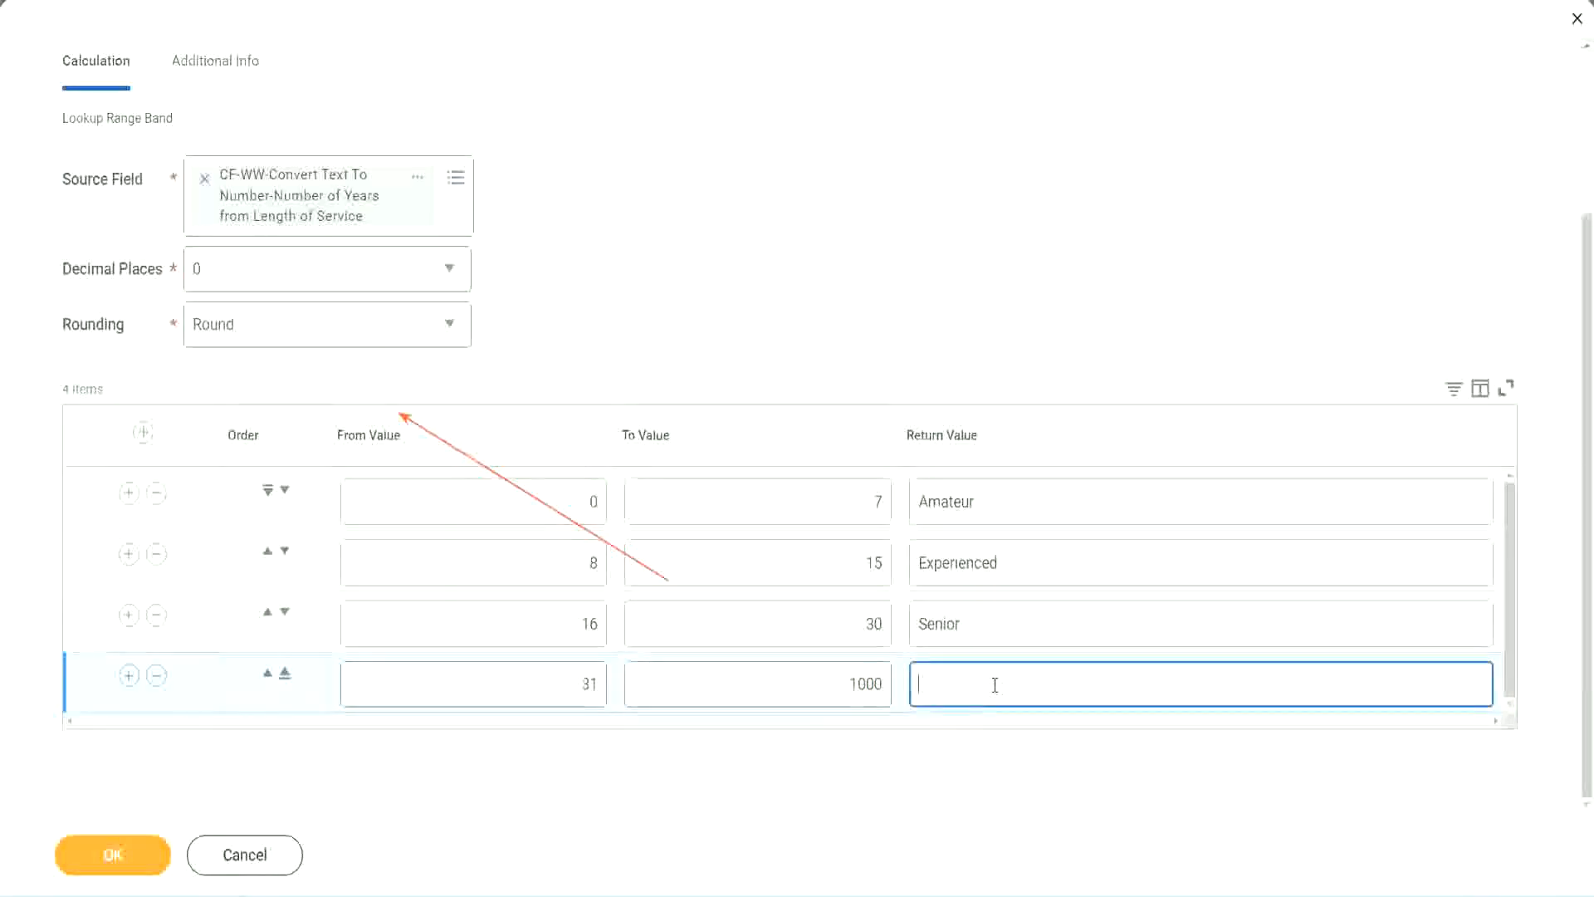
pyautogui.write('Legend')
pyautogui.click(742, 274)
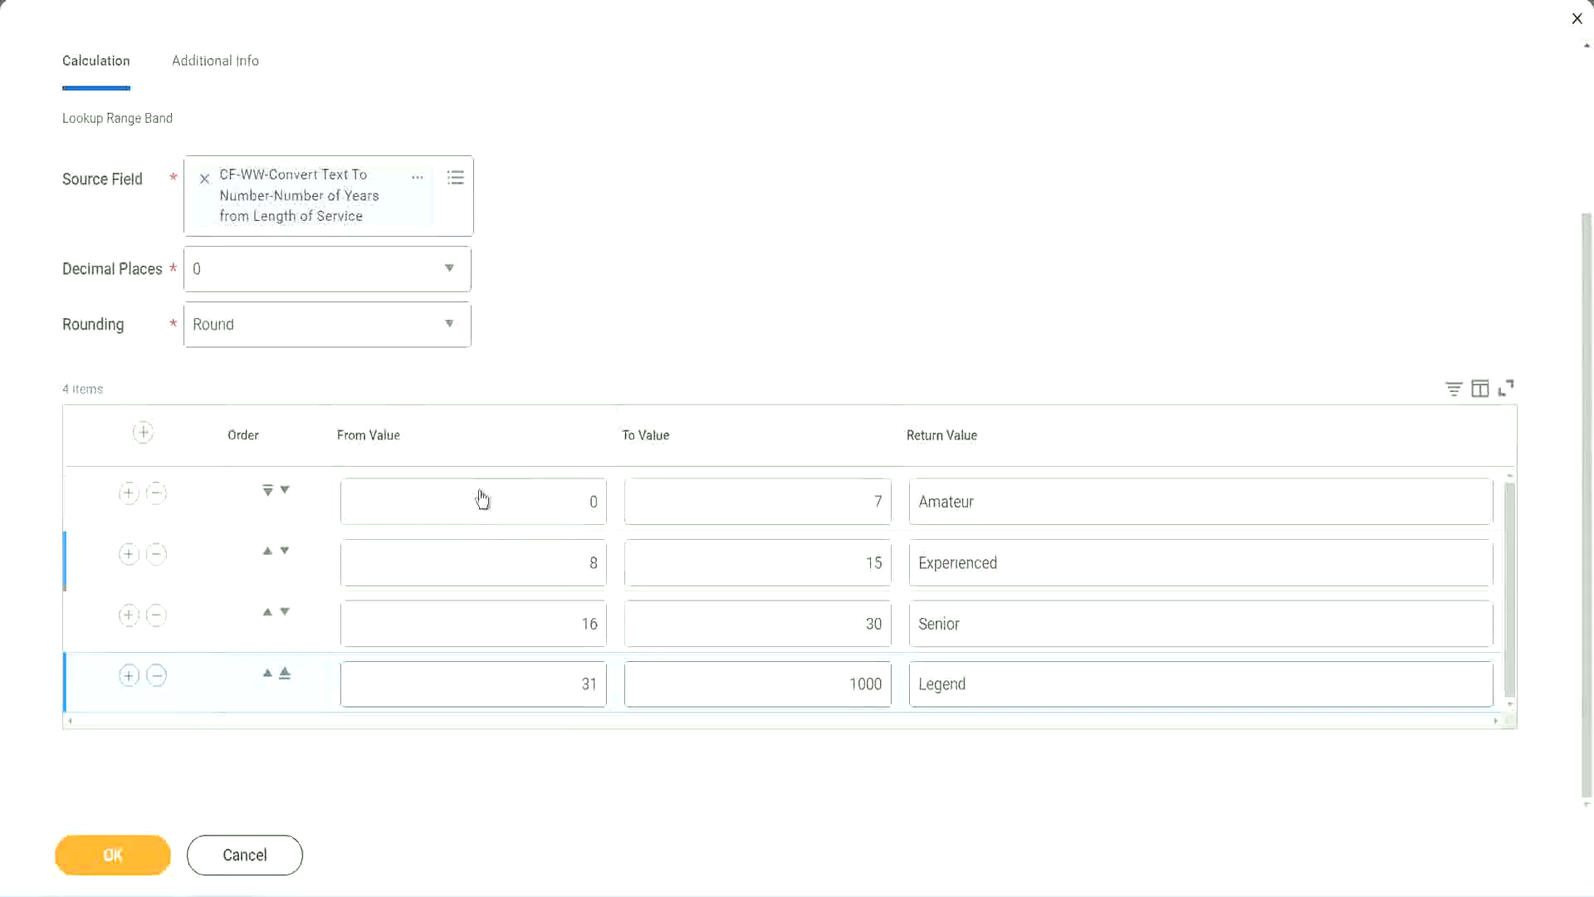
# Review the from, to and return values of the range rows in the lookup table.
pyautogui.doubleClick(1036, 500)
pyautogui.doubleClick(1030, 564)
pyautogui.doubleClick(1007, 623)
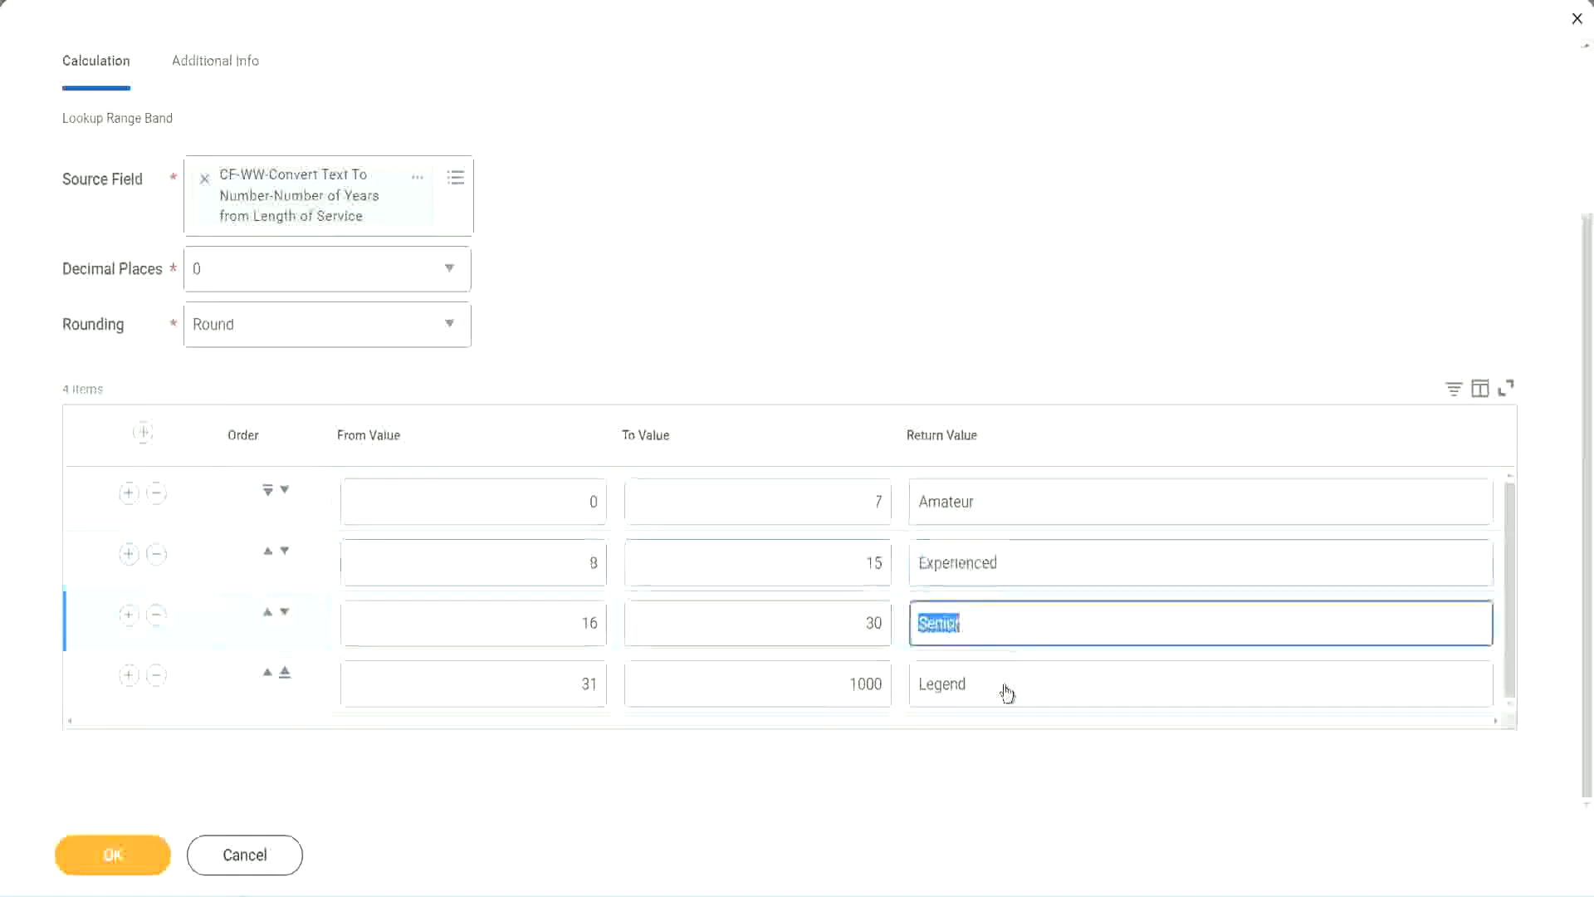
pyautogui.doubleClick(1007, 682)
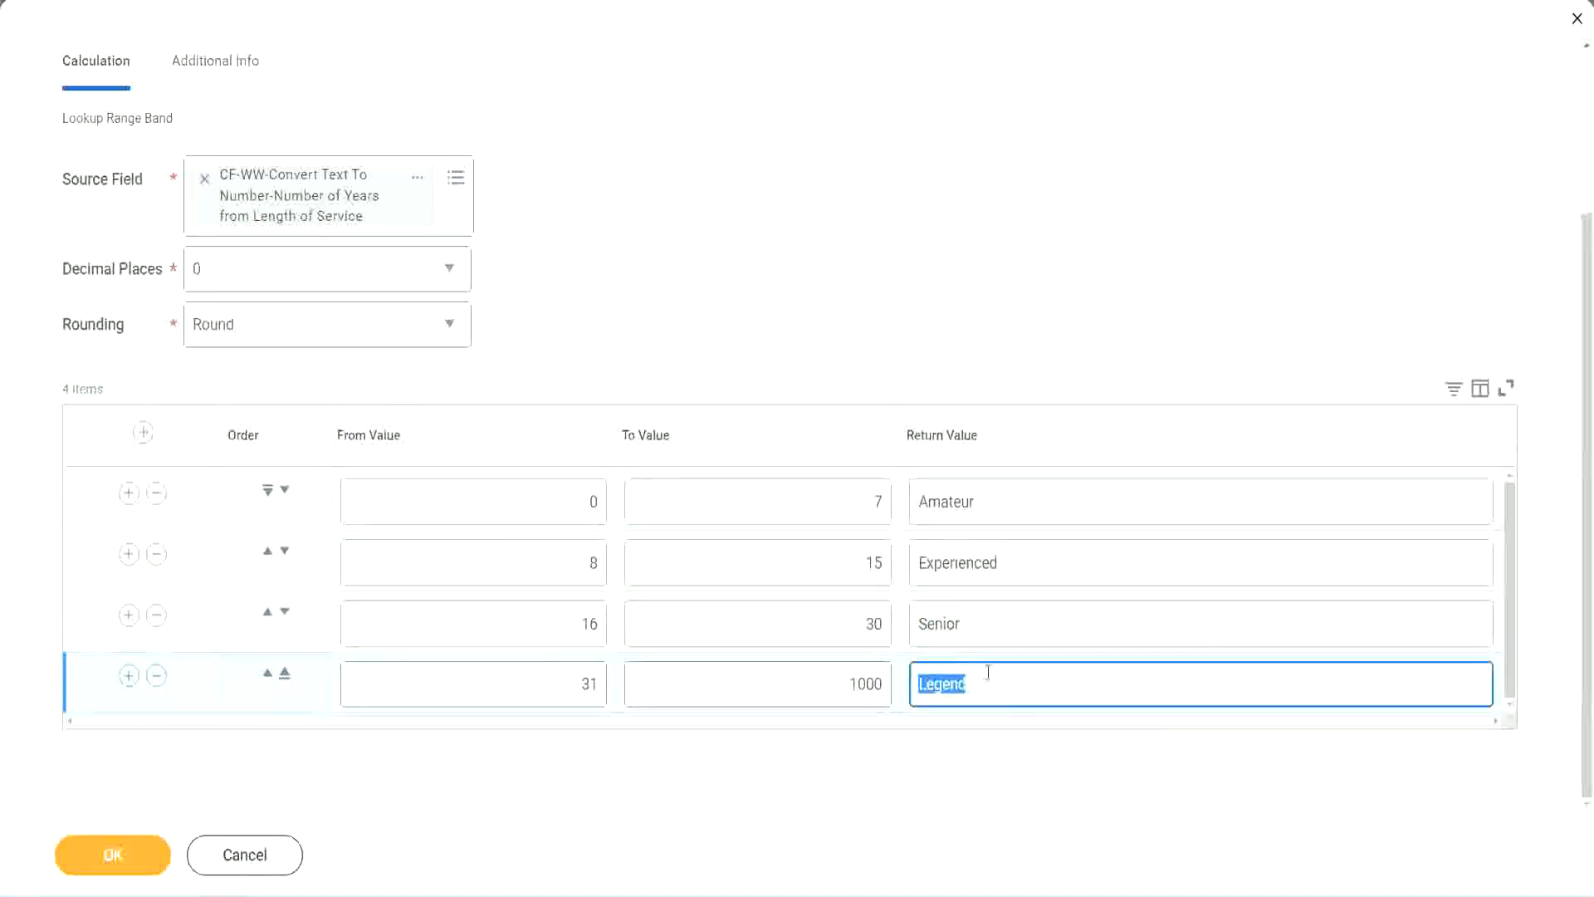
pyautogui.doubleClick(509, 506)
pyautogui.doubleClick(816, 494)
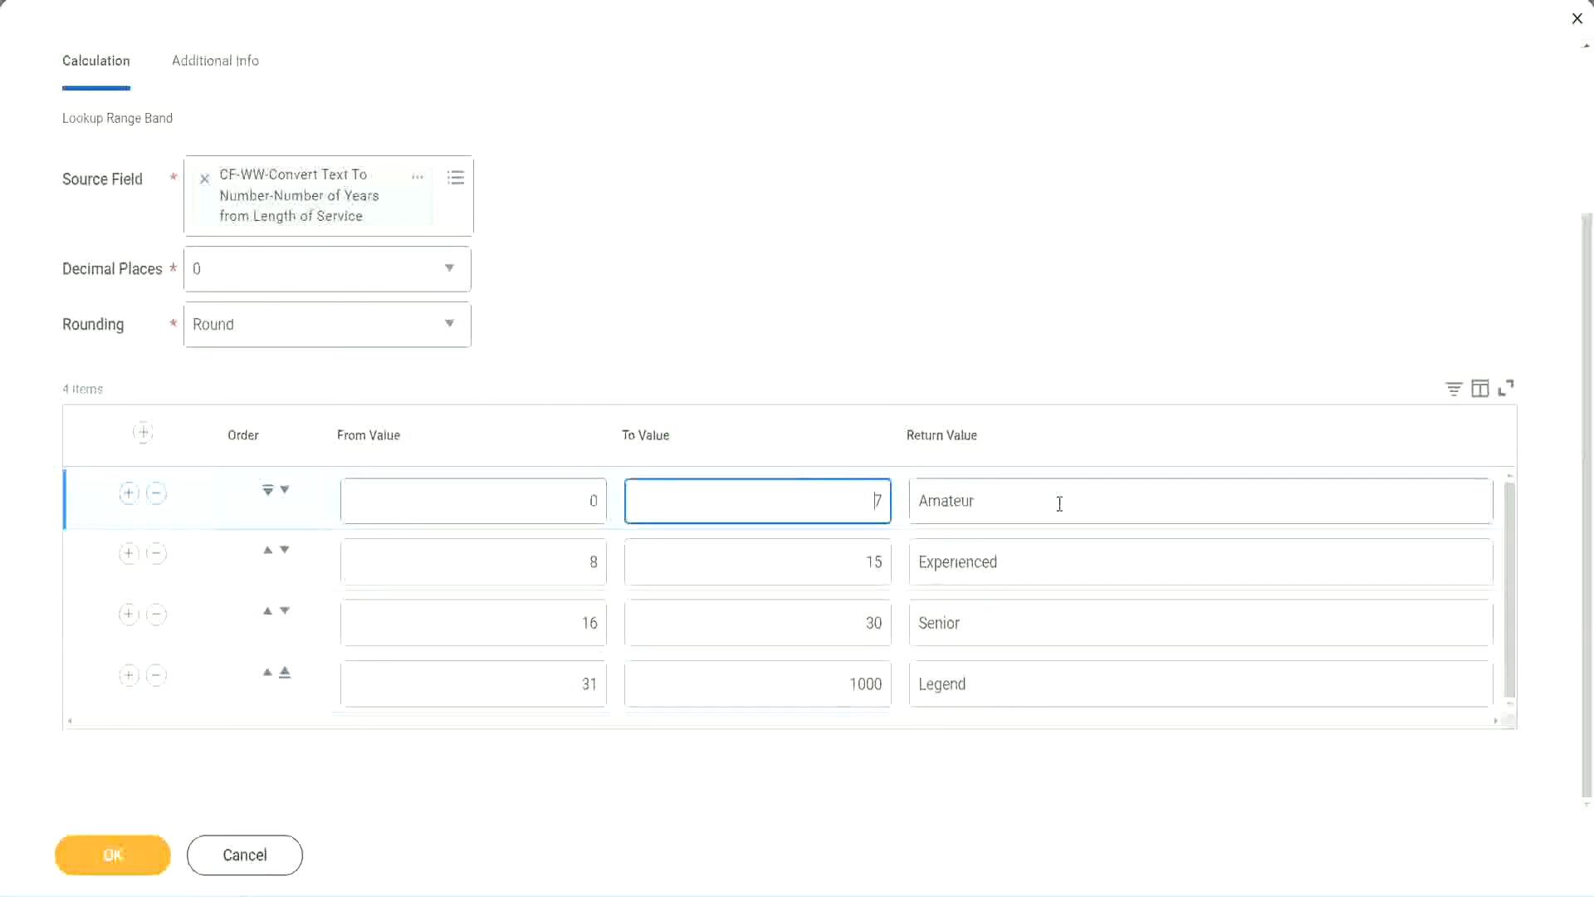
pyautogui.doubleClick(1057, 502)
pyautogui.doubleClick(1035, 561)
pyautogui.doubleClick(1016, 629)
pyautogui.doubleClick(1002, 683)
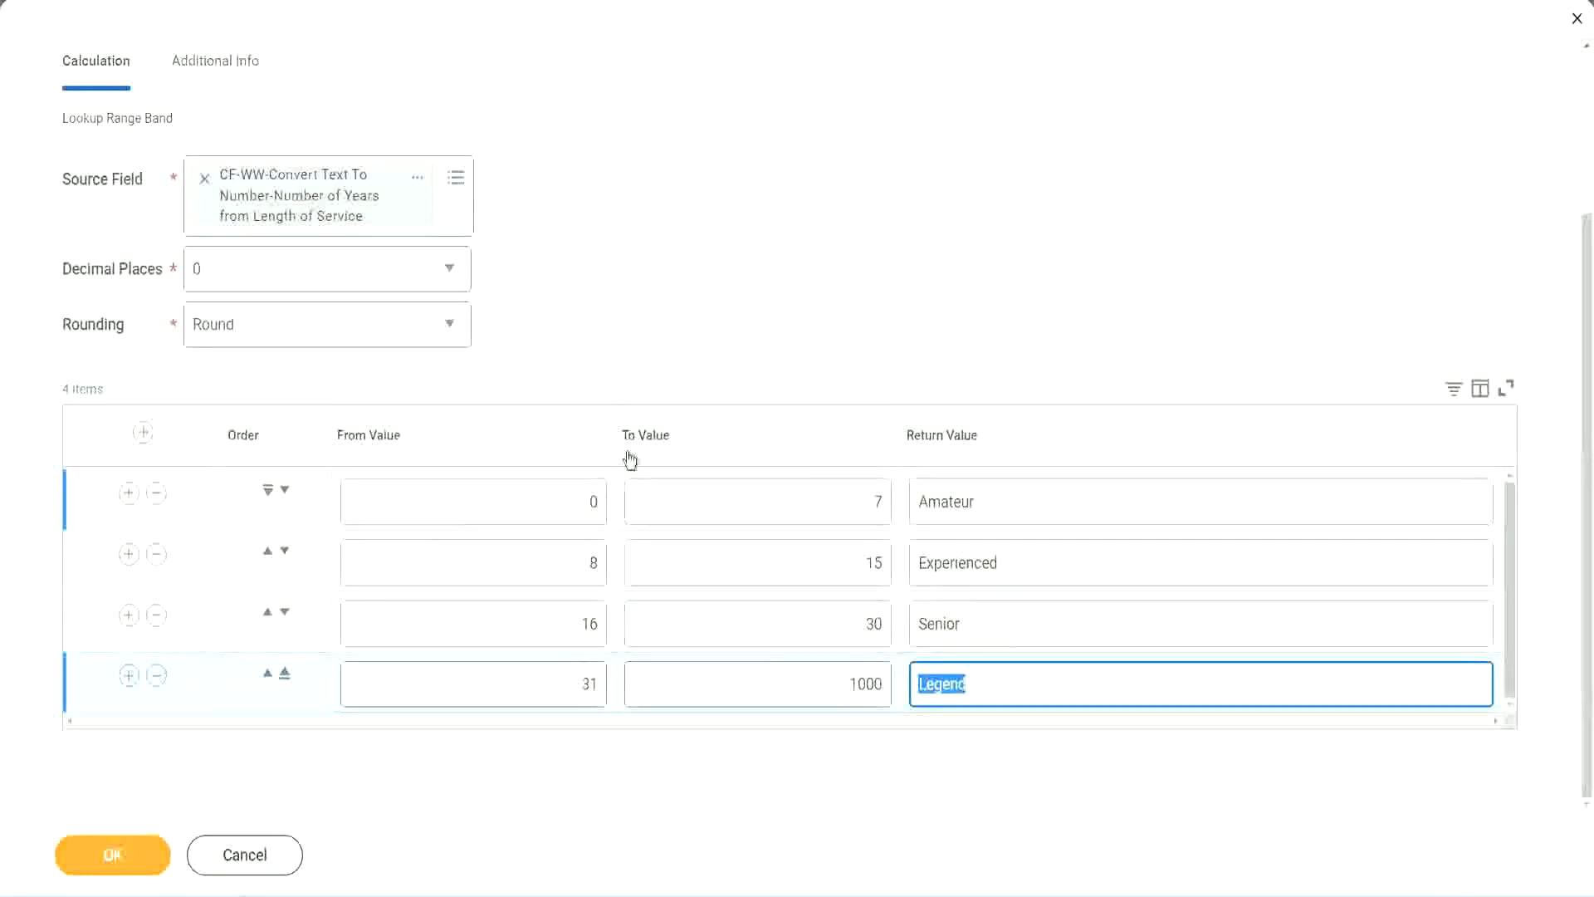
pyautogui.click(740, 350)
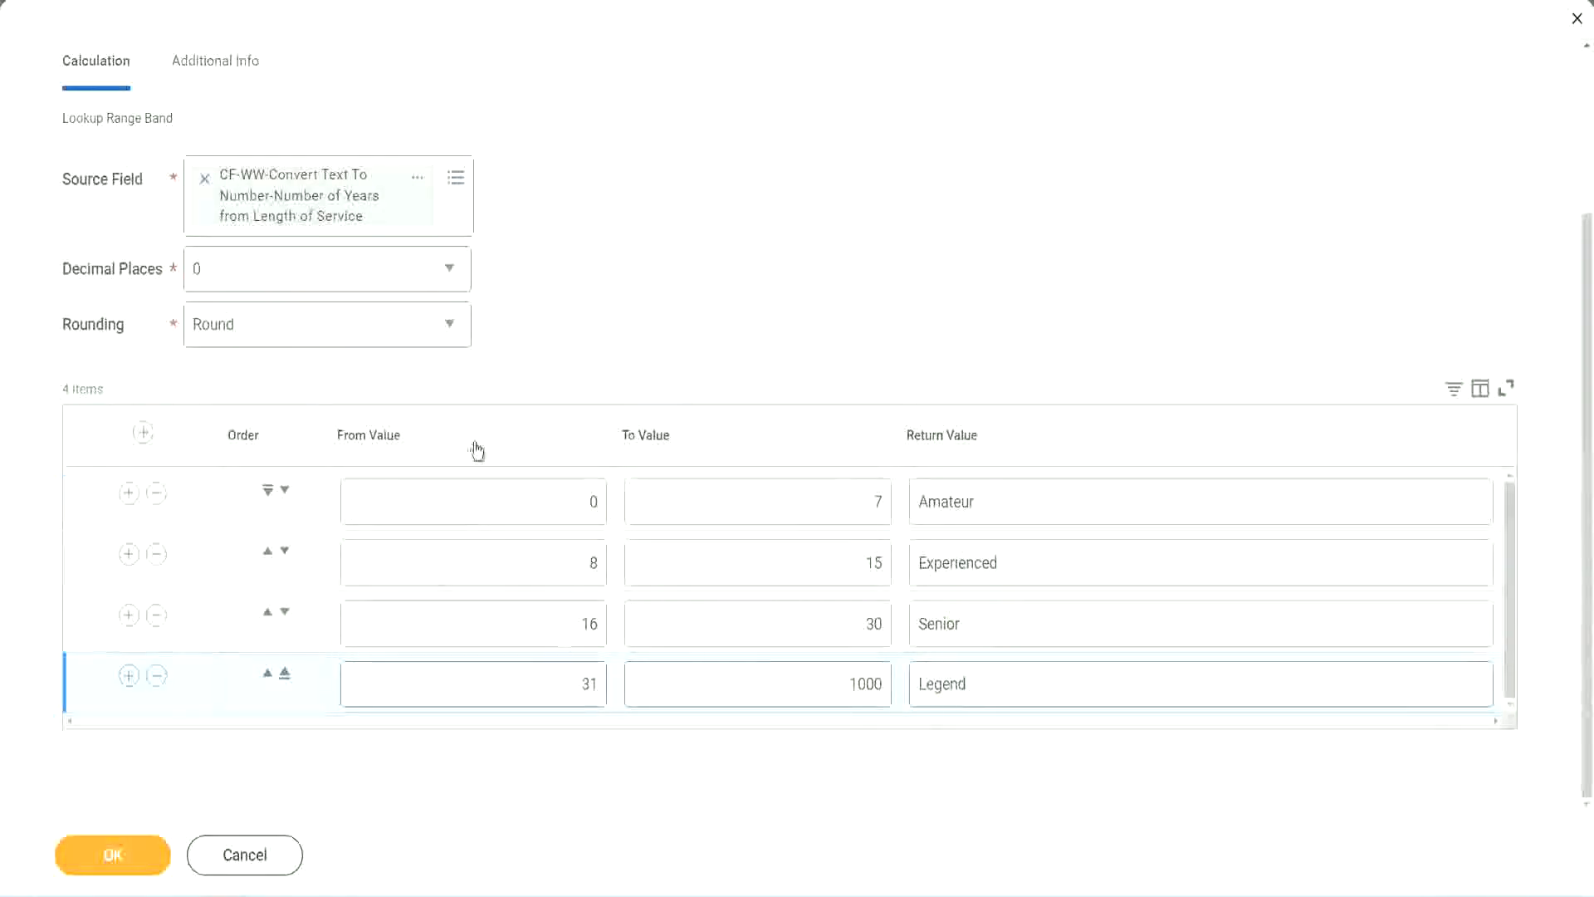
# Save the lookup range band calculated field for experience bands.
pyautogui.click(112, 853)
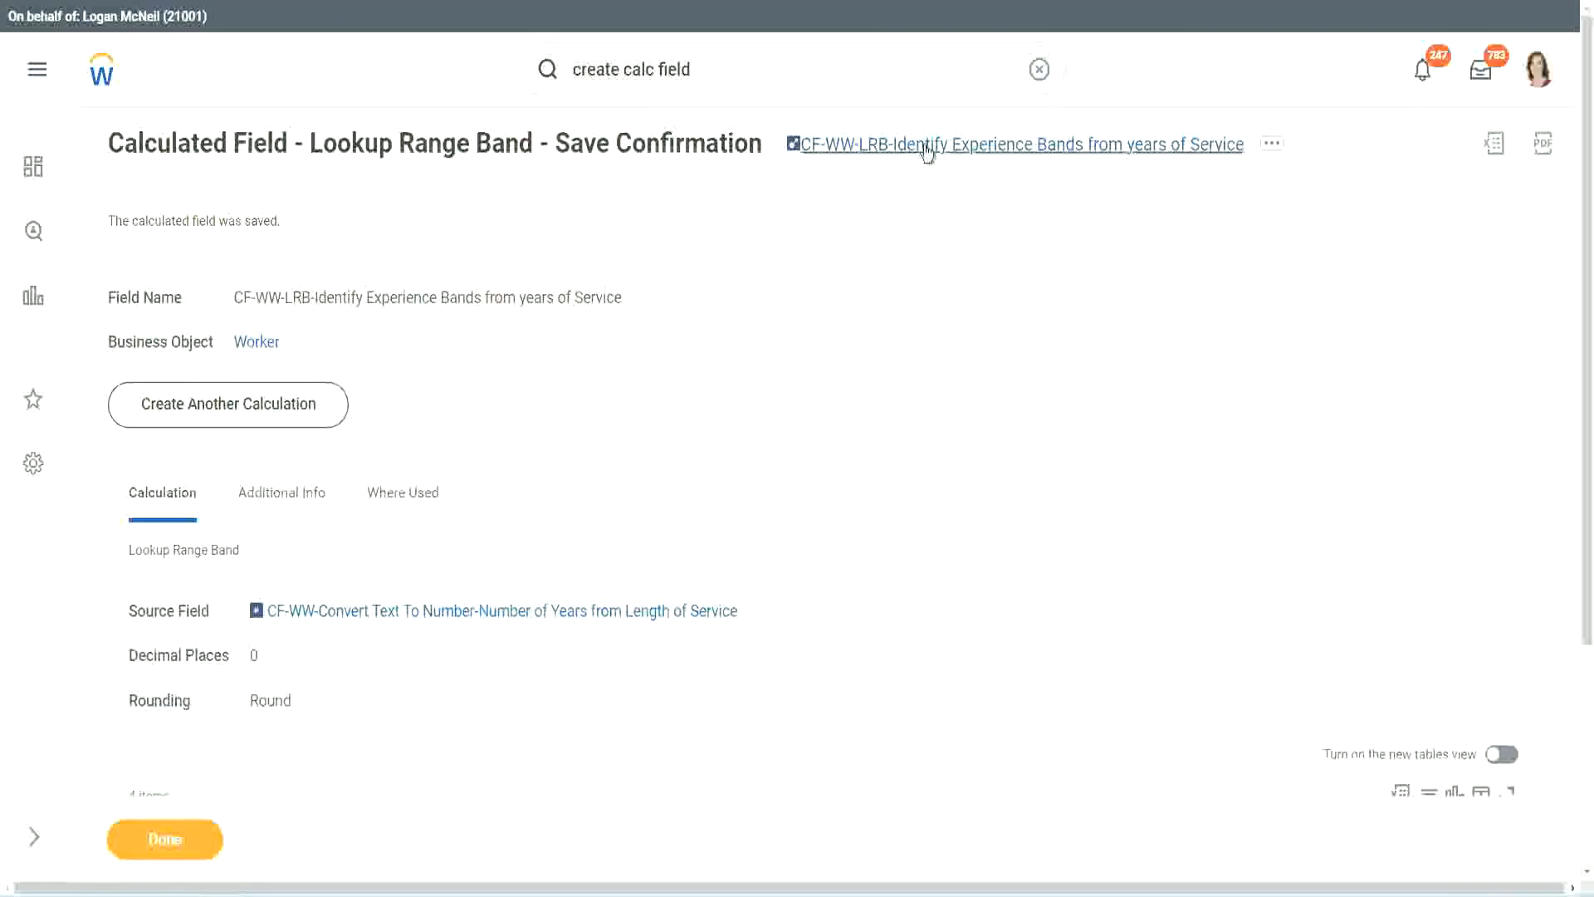
pyautogui.rightClick(923, 154)
pyautogui.click(946, 237)
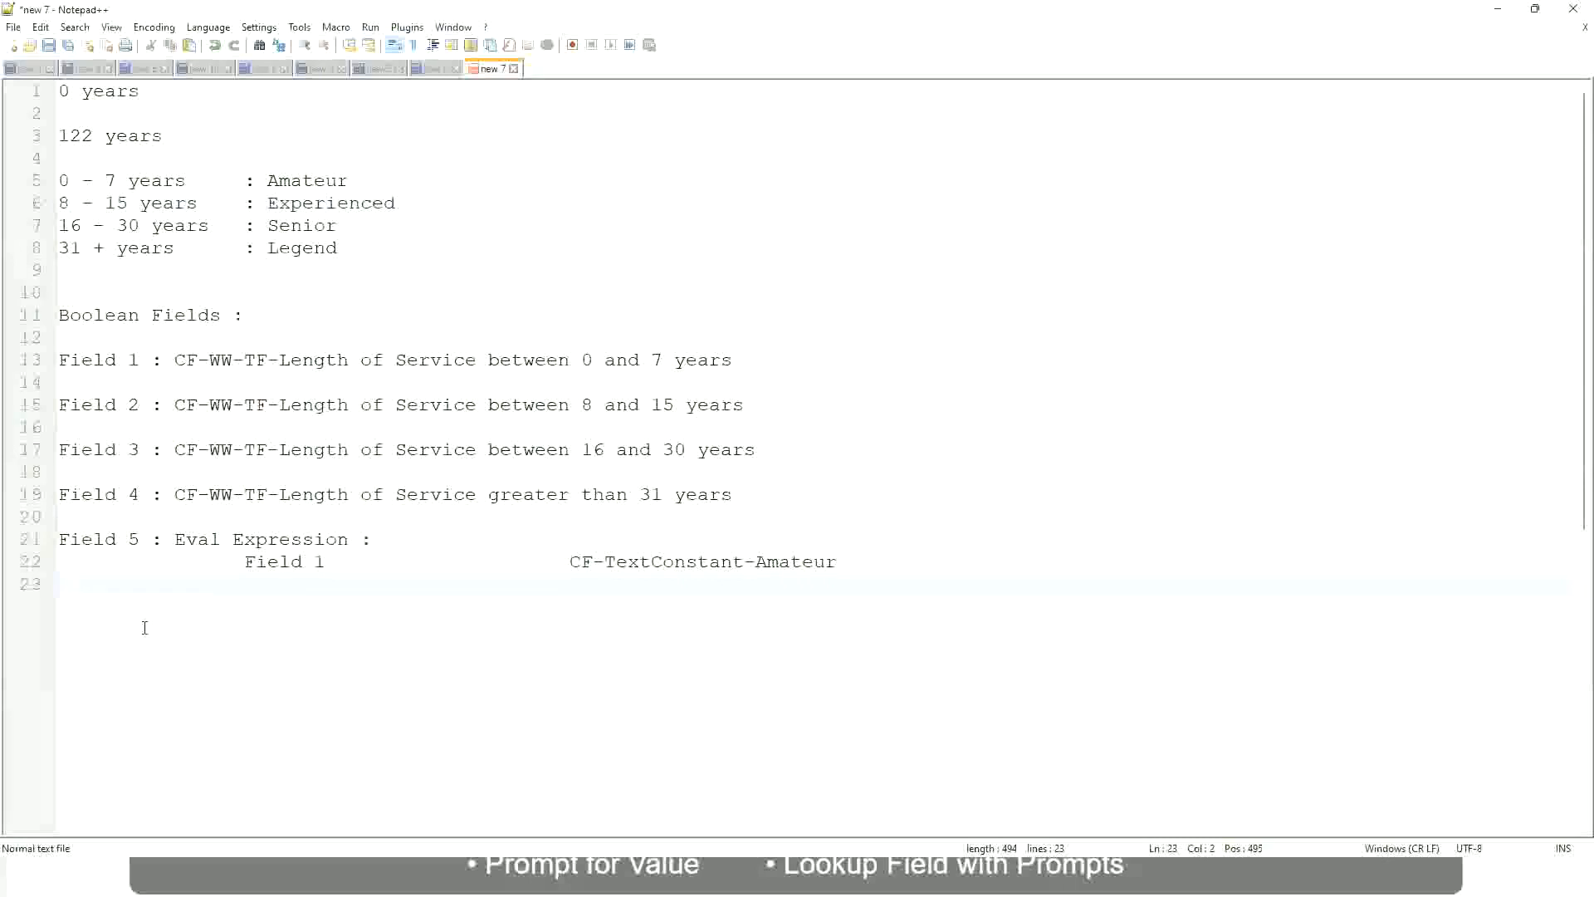
# In the Notepad++ notes, add the amount 10,000 USD a few lines below the Eval Expression entry.
pyautogui.press('Return')
pyautogui.press('Return')
pyautogui.press('Return')
pyautogui.press('Left')
pyautogui.write('10,000 USD')
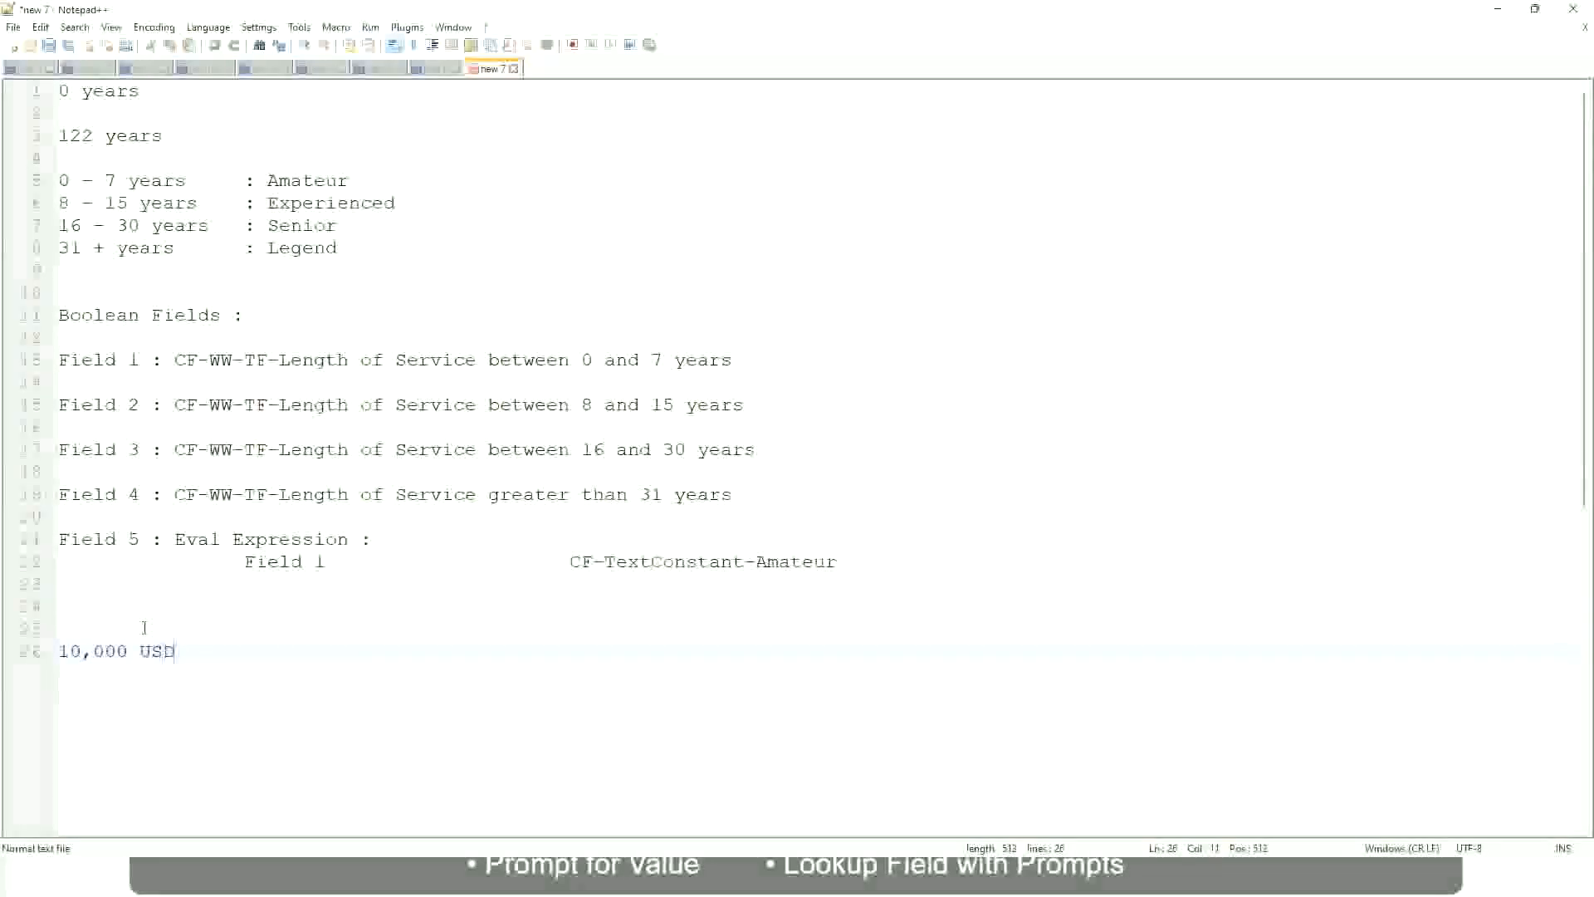
# Add 1,000,000 USD on the same line, spaced well after 10,000 USD, and leave a blank line below.
pyautogui.press('Tab')
pyautogui.press('Tab')
pyautogui.press('Tab')
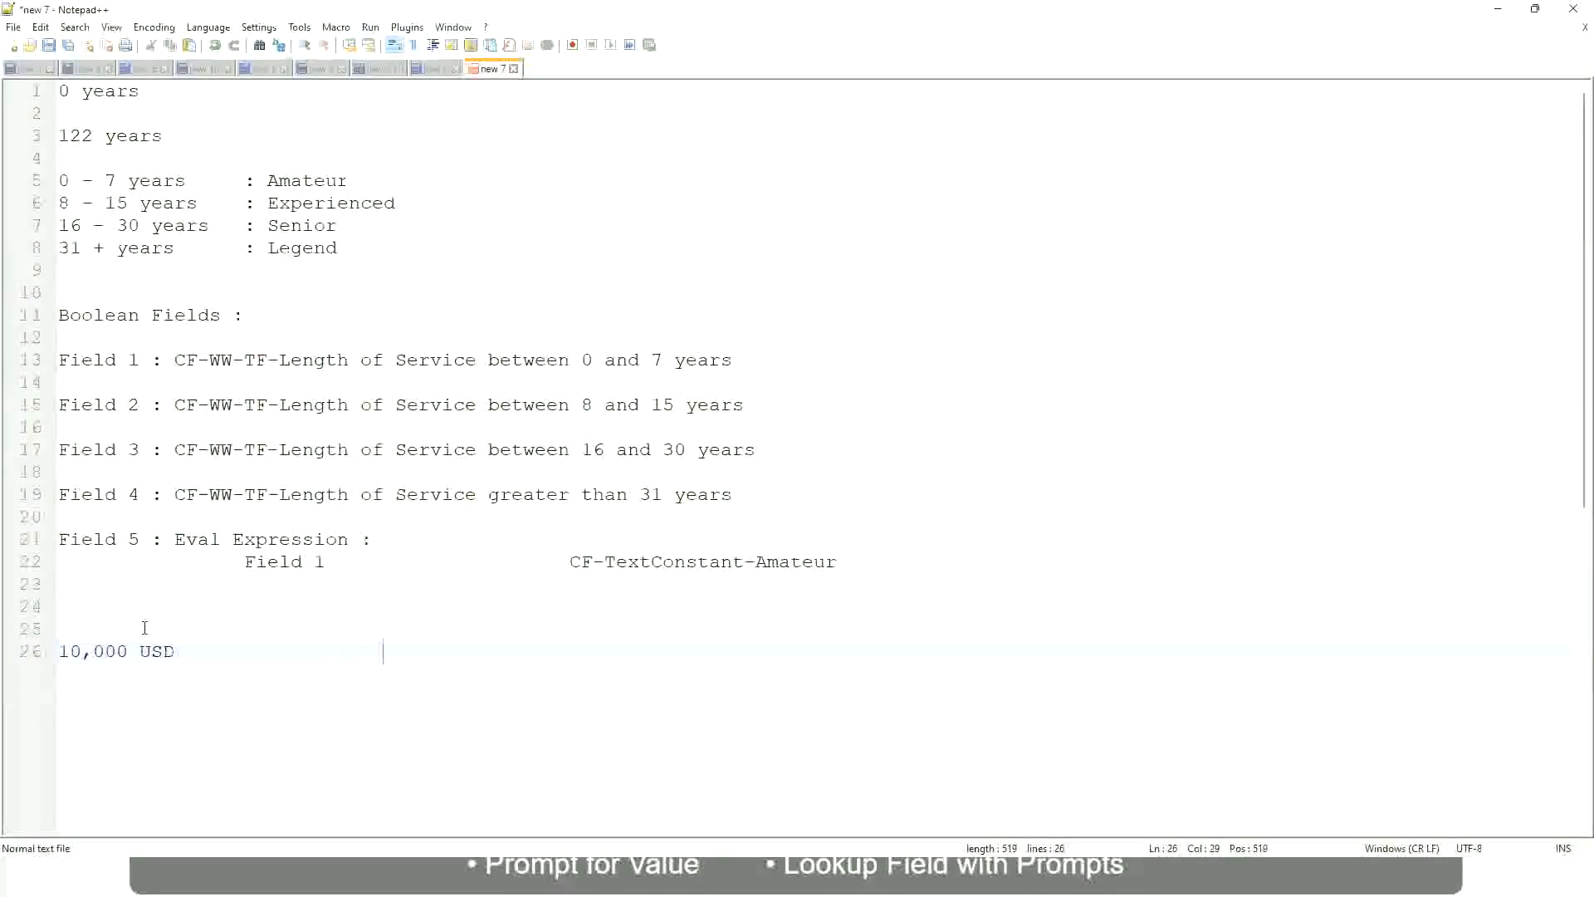
pyautogui.write('1,000,000')
pyautogui.press('Left')
pyautogui.press('Left')
pyautogui.press('Left')
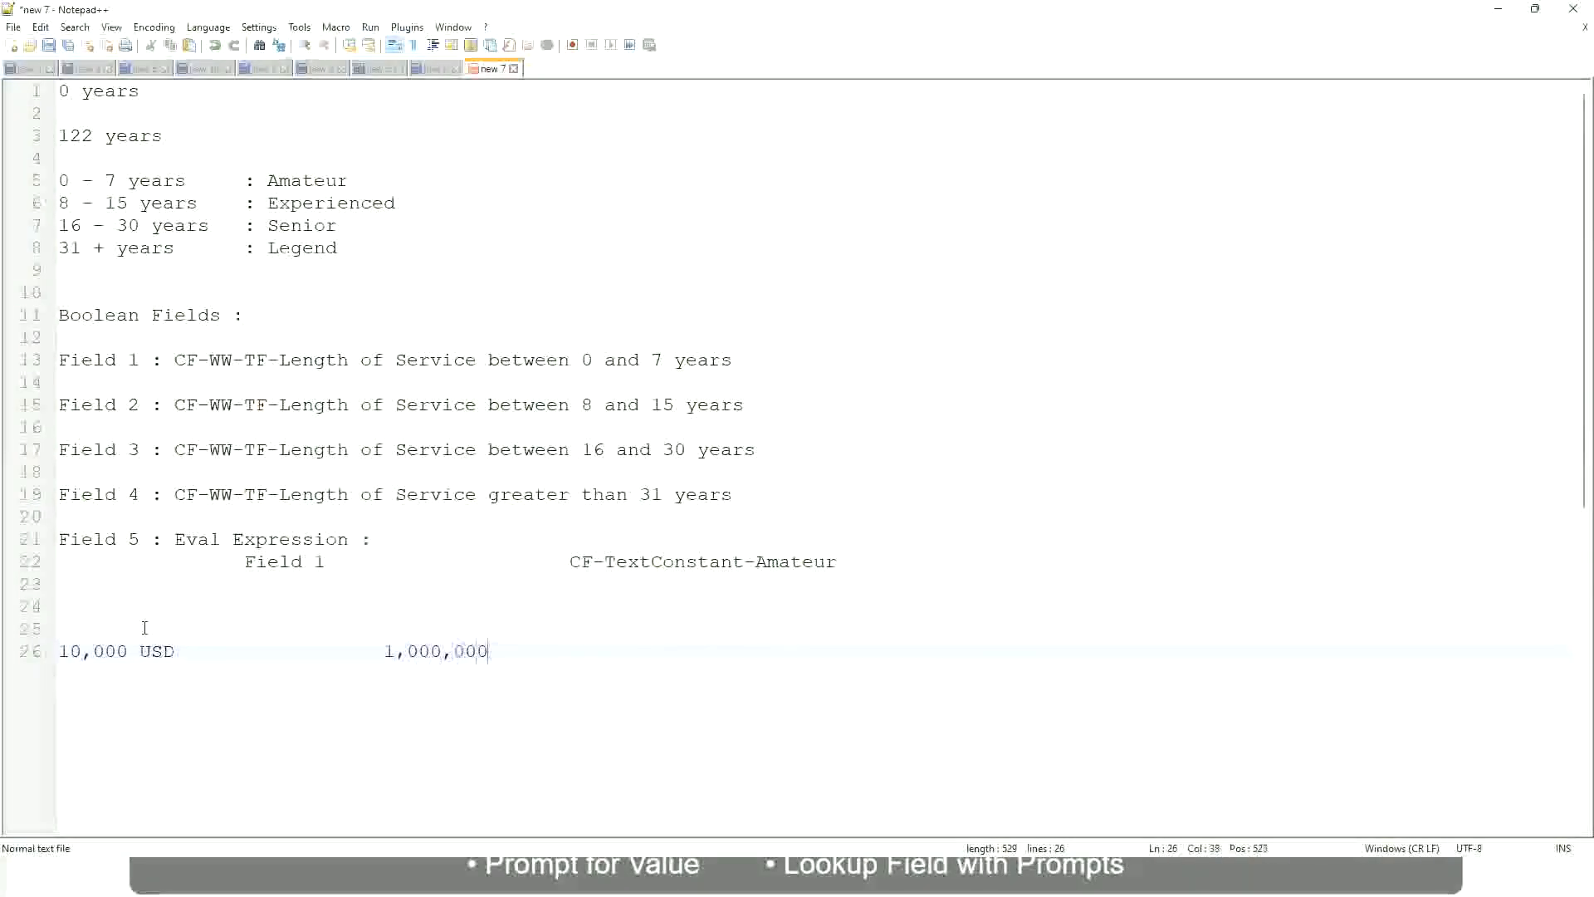
pyautogui.press('End')
pyautogui.write('USD')
pyautogui.press('Return')
pyautogui.press('Return')
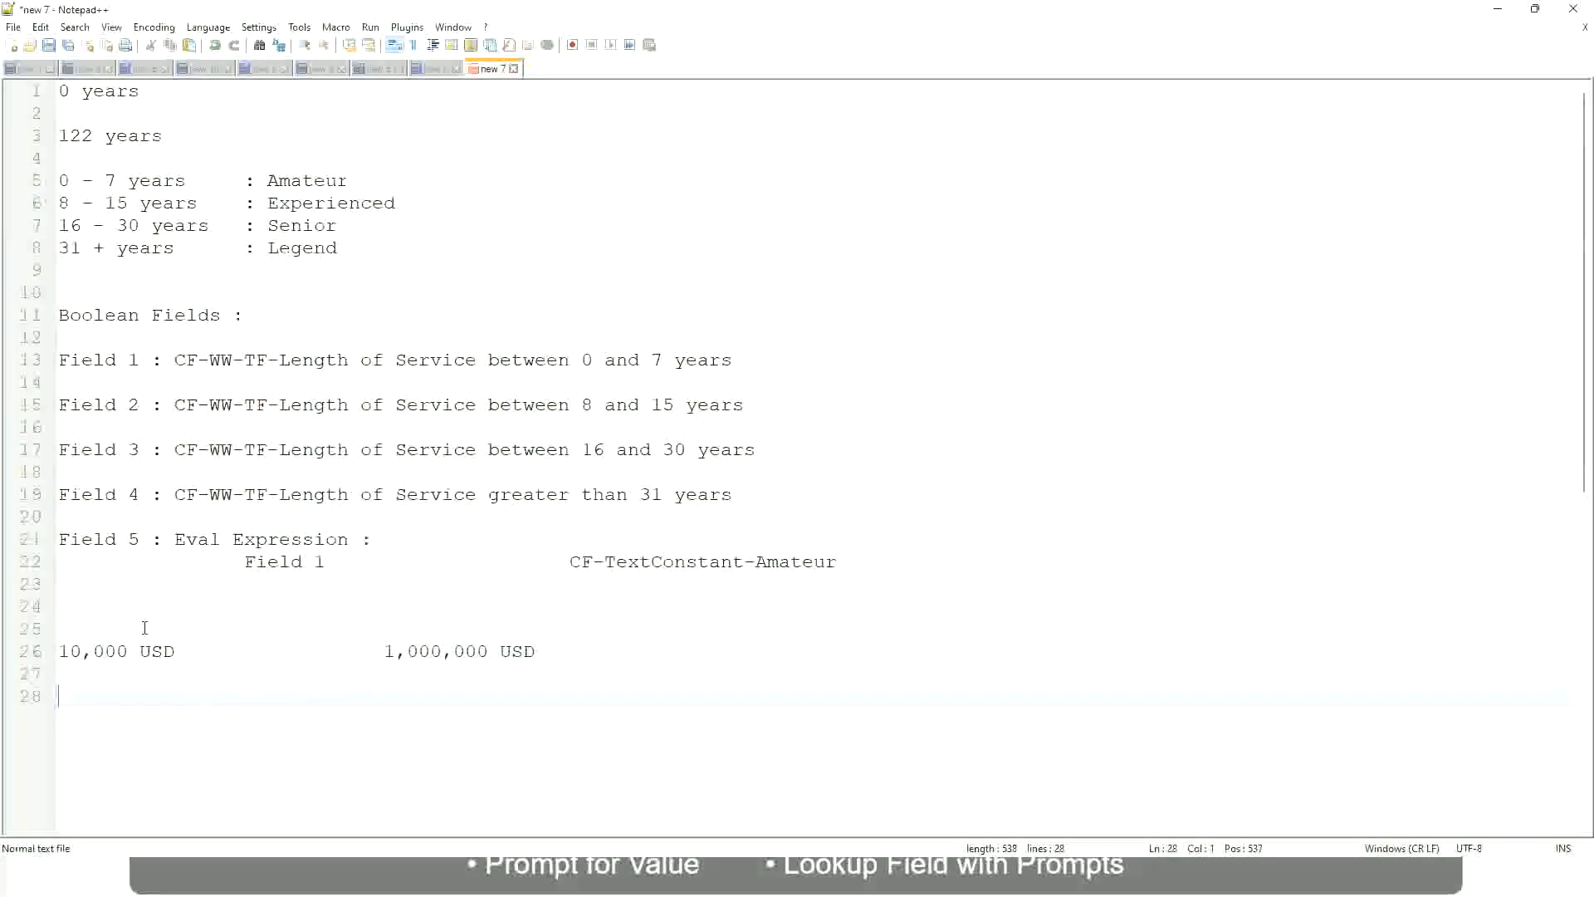
# Add the salary band line "10 - 50,000 : Low" with empty lines below it.
pyautogui.write('10 - 50,000')
pyautogui.press('Tab')
pyautogui.press('Tab')
pyautogui.press('Tab')
pyautogui.press('Tab')
pyautogui.write(': Low')
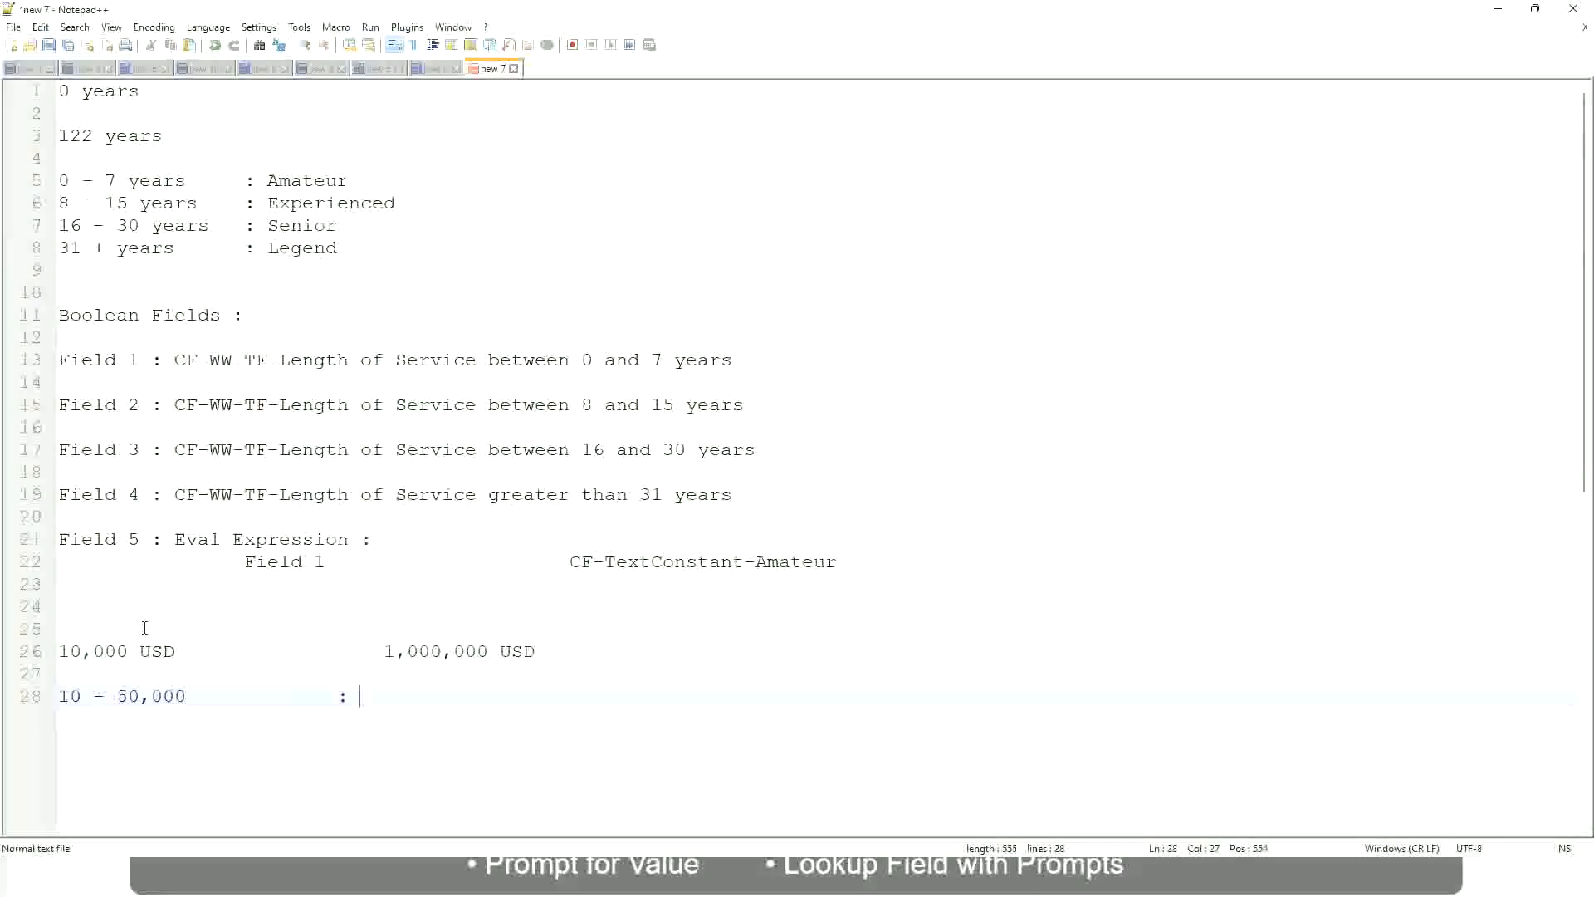
pyautogui.press('Return')
pyautogui.press('Return')
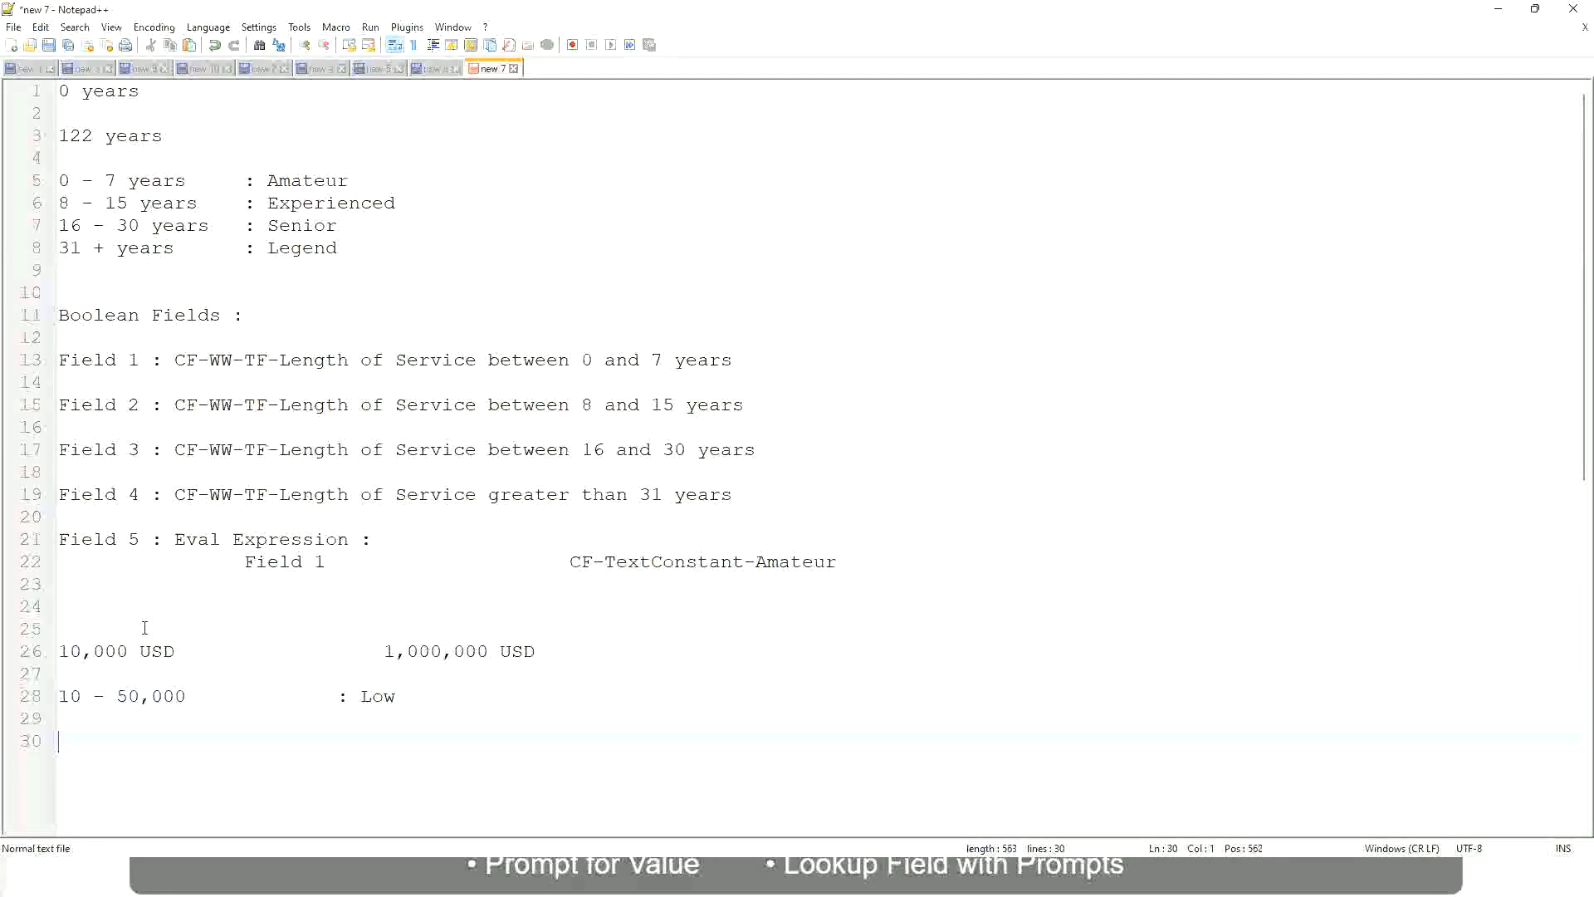
pyautogui.press('Up')
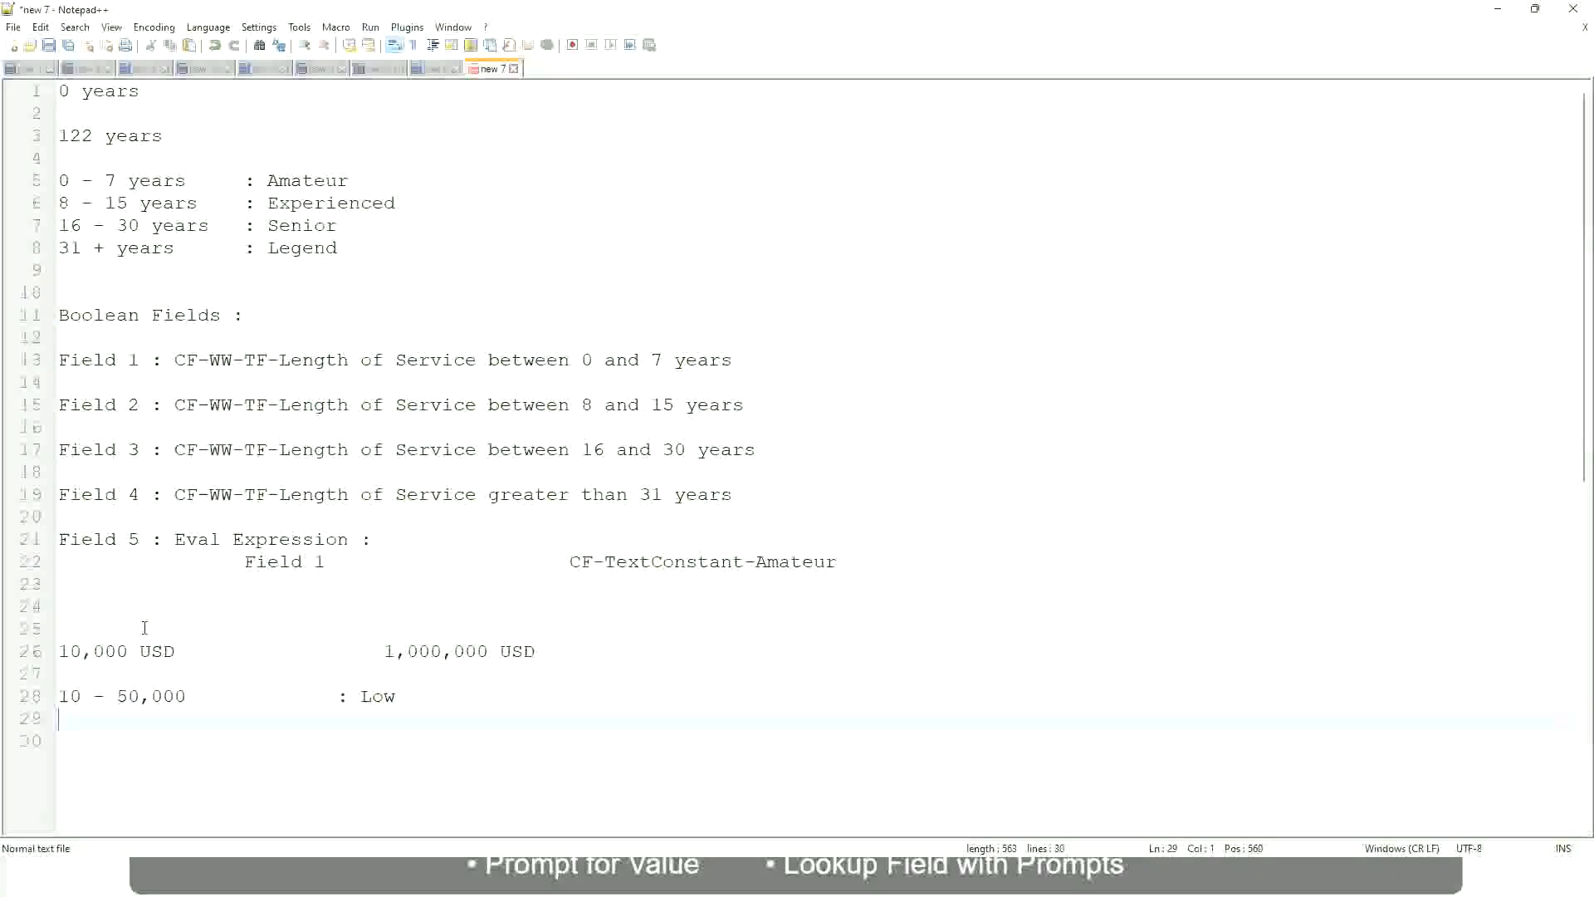
# Add the salary band line "50,001 - 150,000 : Medium" below the Low band, followed by a new line.
pyautogui.write('50,001 - 1')
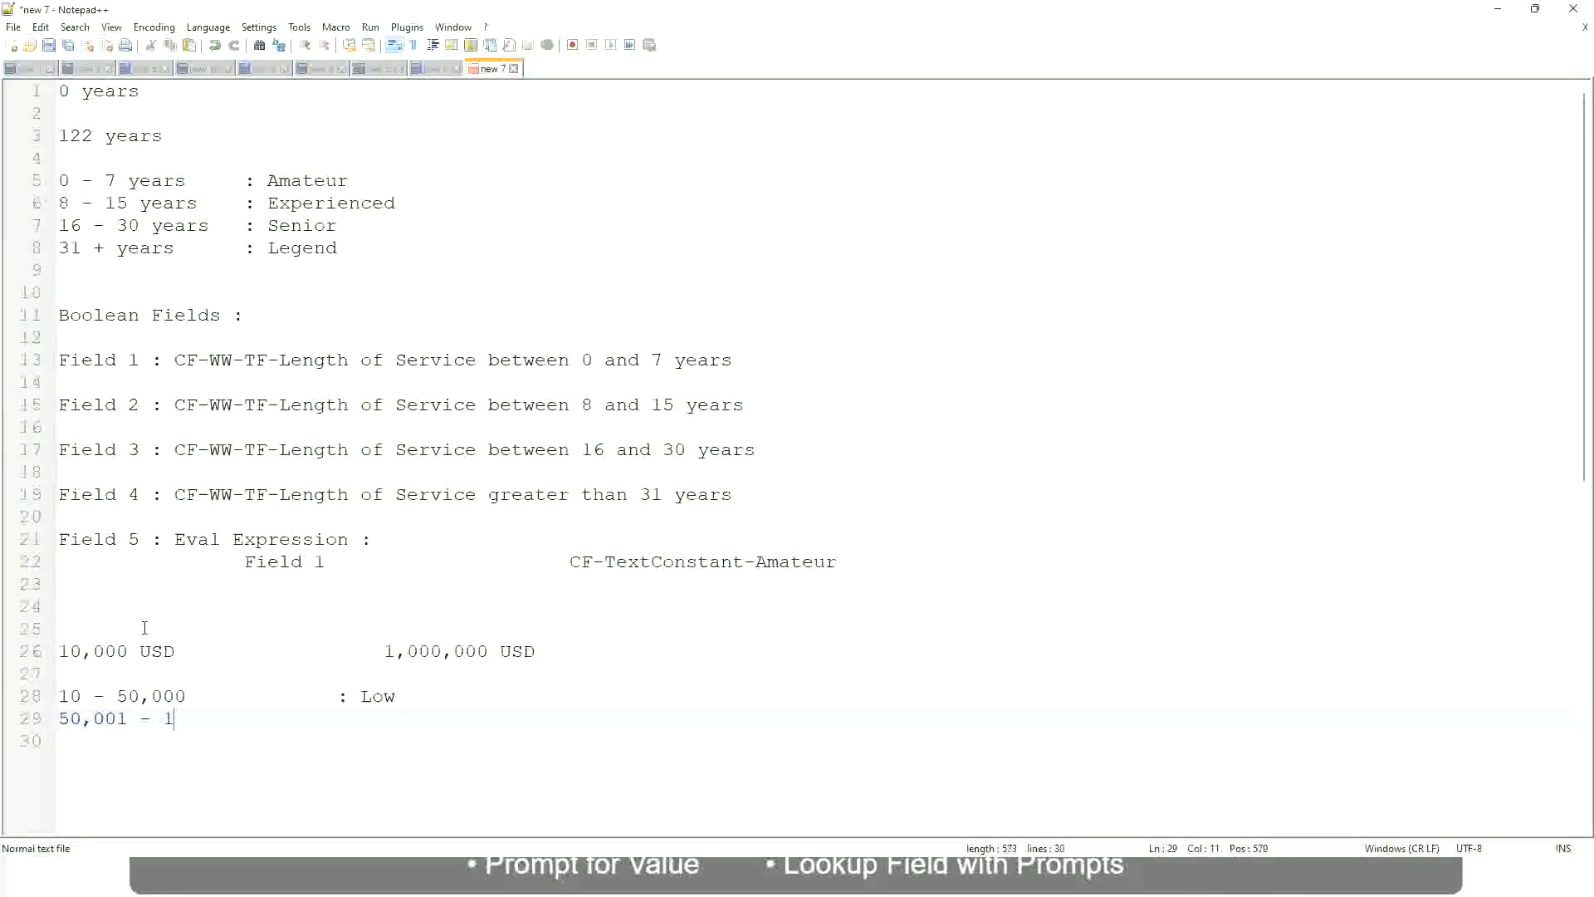
pyautogui.write('50,000')
pyautogui.press('Tab')
pyautogui.press('Tab')
pyautogui.write(': Medium')
pyautogui.press('Return')
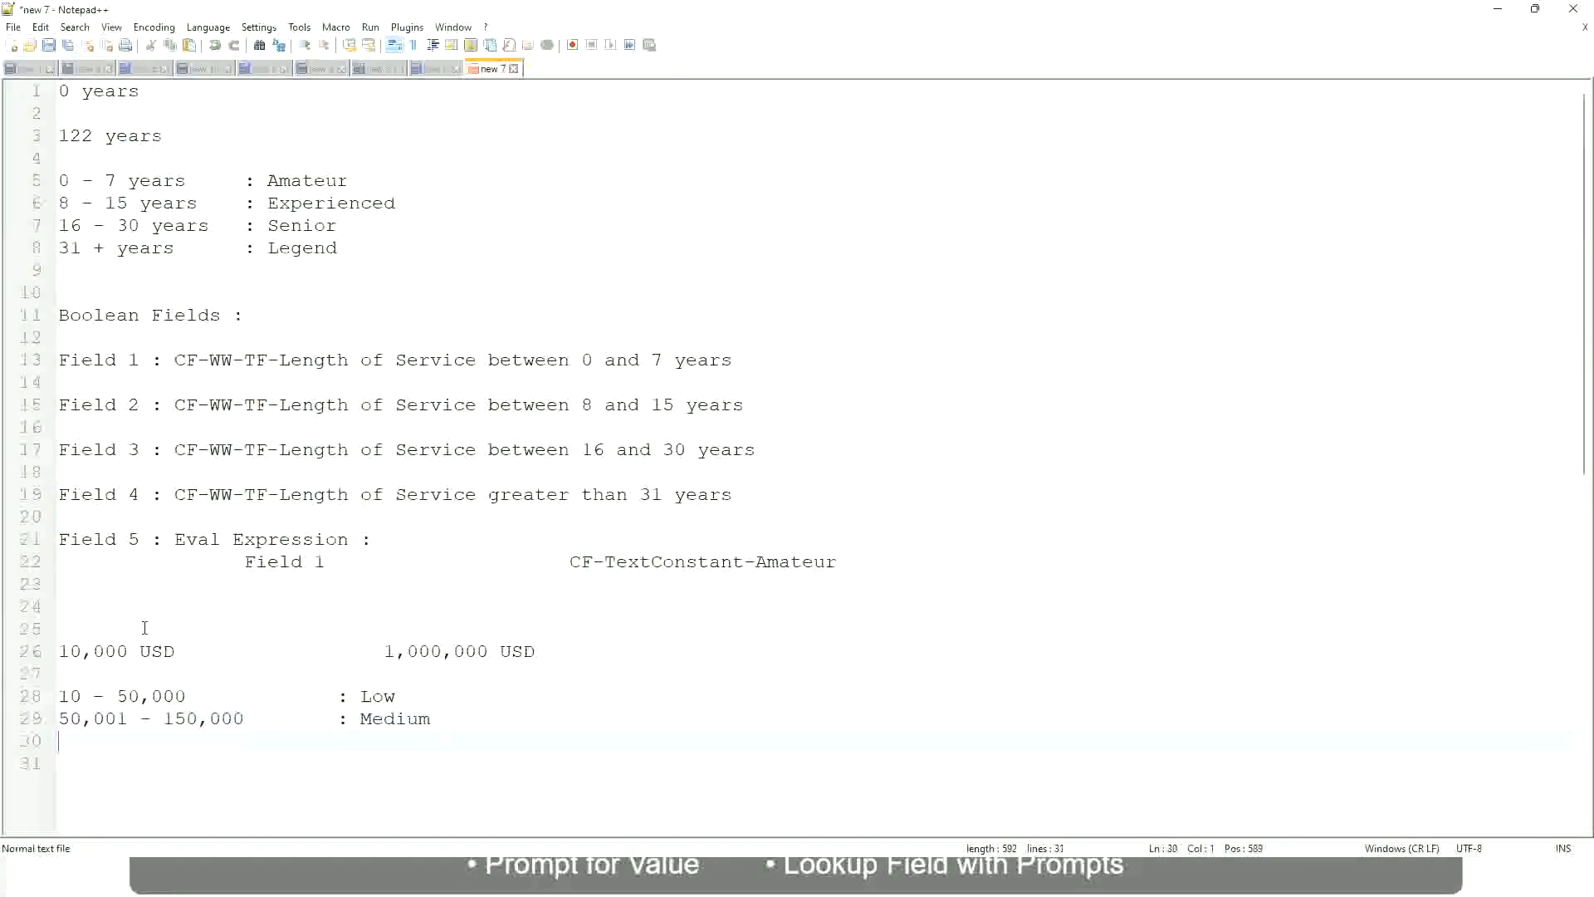
# Add the top salary band line "> 150,000 : High" below the Medium band, with the colon aligned to the lines above.
pyautogui.write('>  ')
pyautogui.write('50,000')
pyautogui.press('Tab')
pyautogui.press('Tab')
pyautogui.press('Tab')
pyautogui.press('Tab')
pyautogui.write(': High')
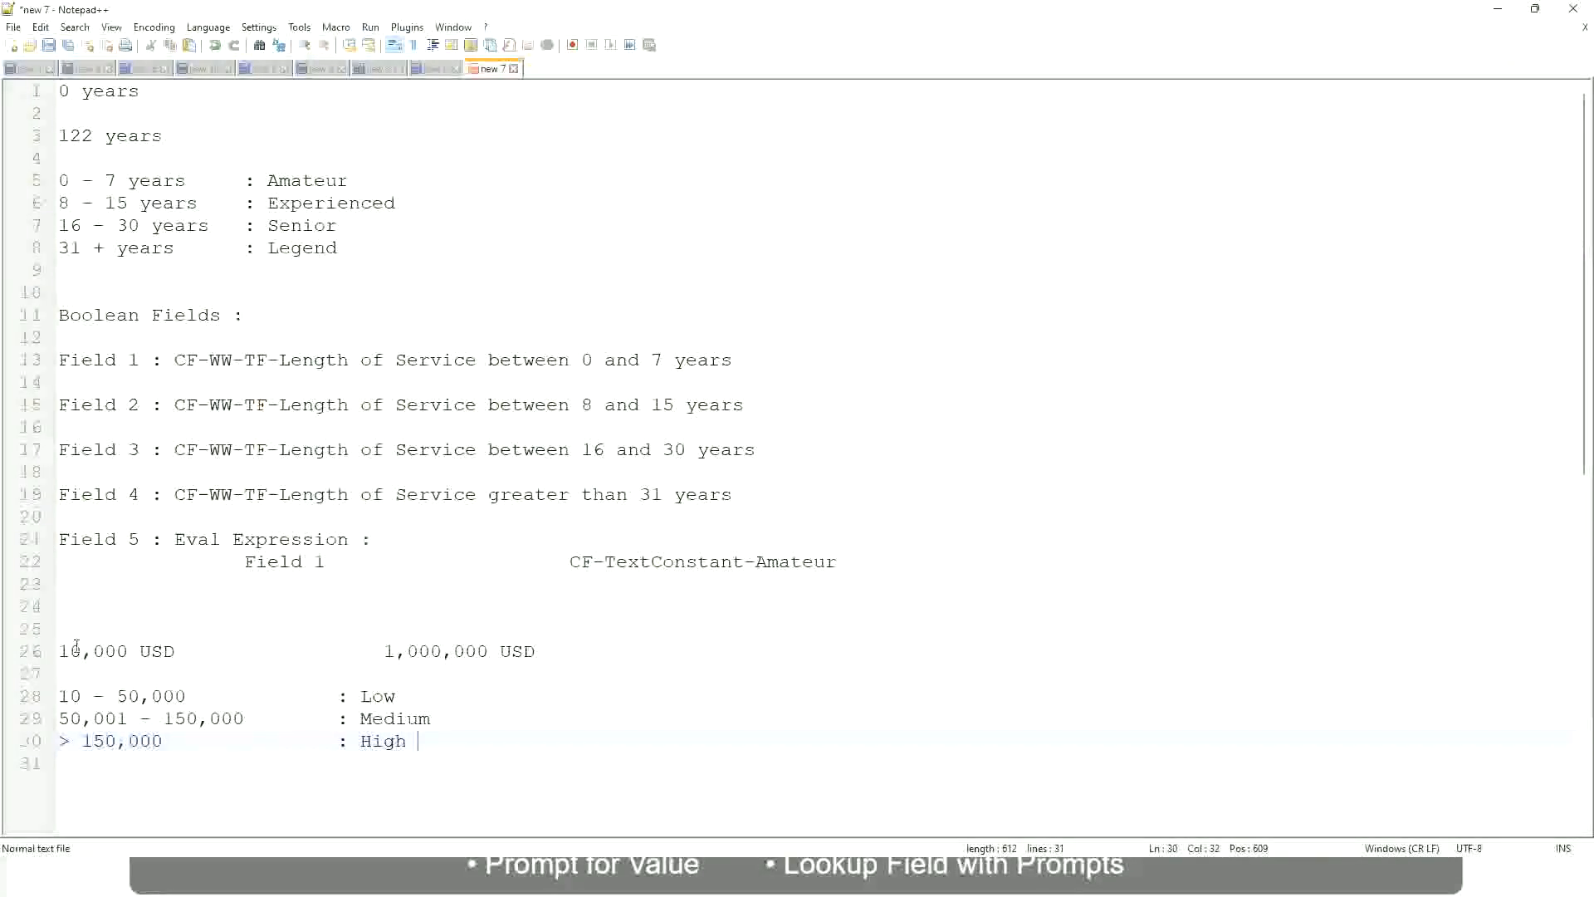
# Examine the salary range from 10,000 USD to 1,000,000 USD and how it divides into the Low, Medium and High bands.
pyautogui.click(50, 651)
pyautogui.click(50, 651)
pyautogui.click(69, 651)
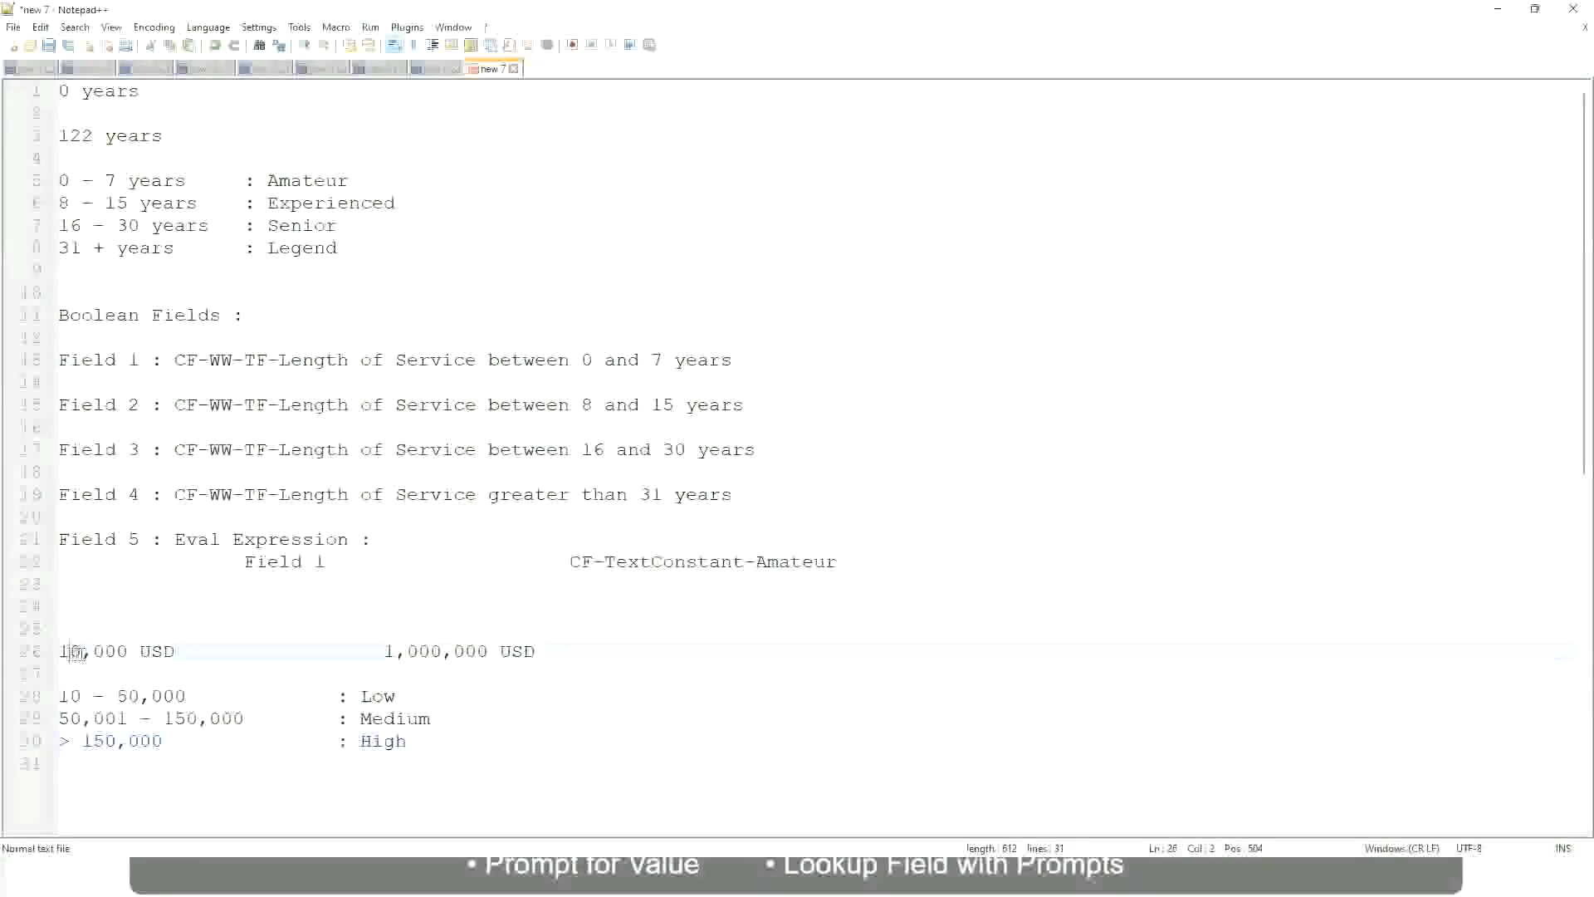
pyautogui.doubleClick(476, 652)
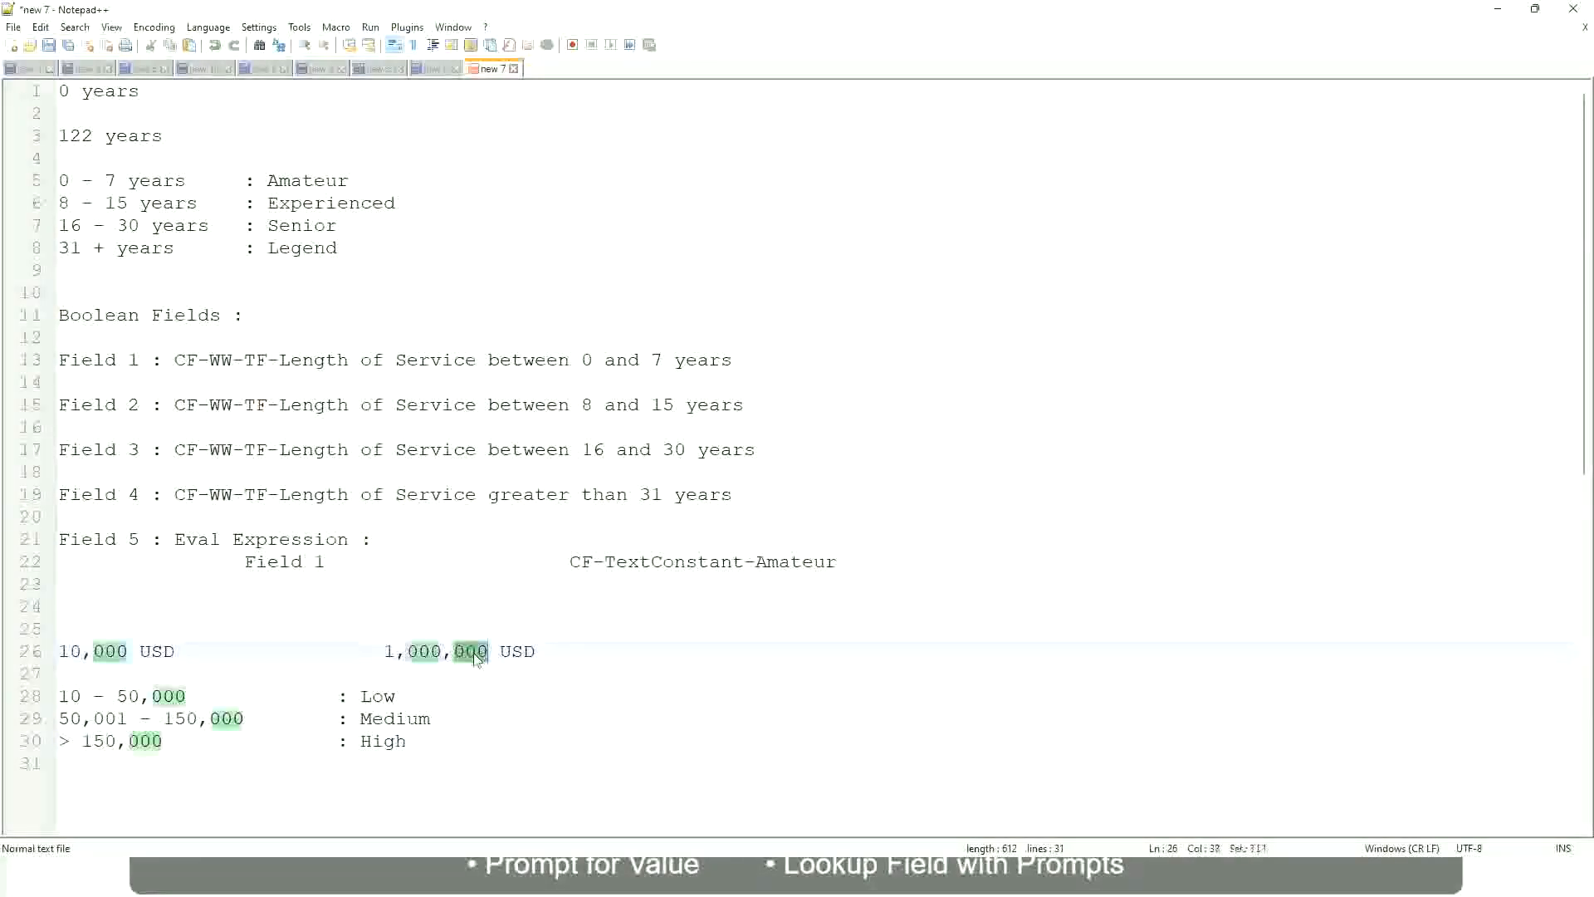
pyautogui.click(290, 719)
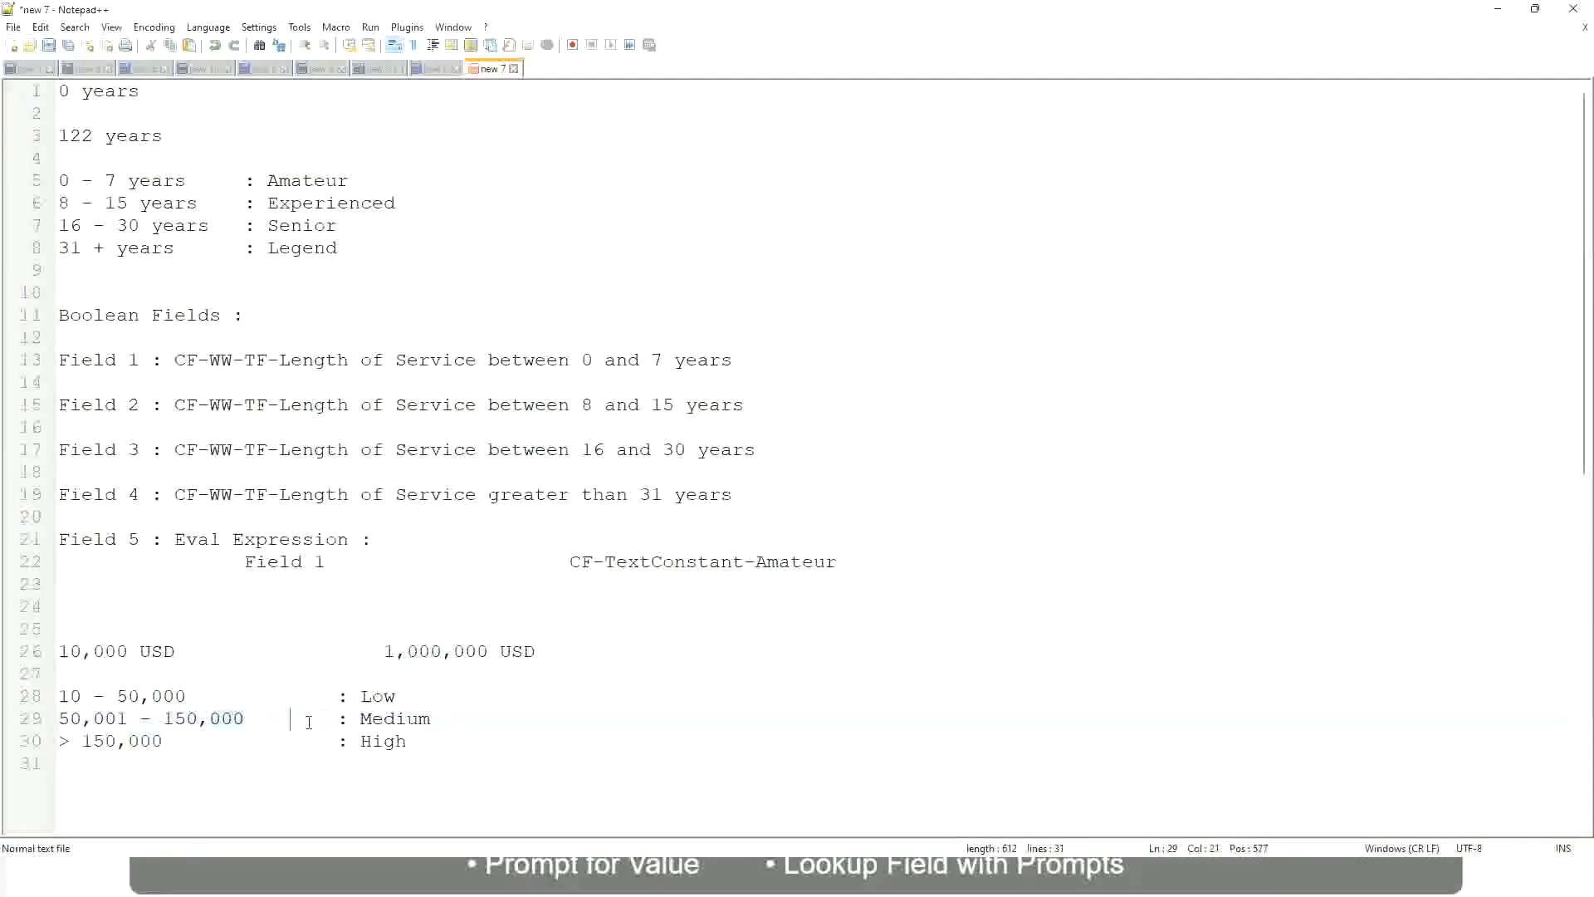
pyautogui.click(51, 651)
pyautogui.click(491, 653)
pyautogui.click(383, 696)
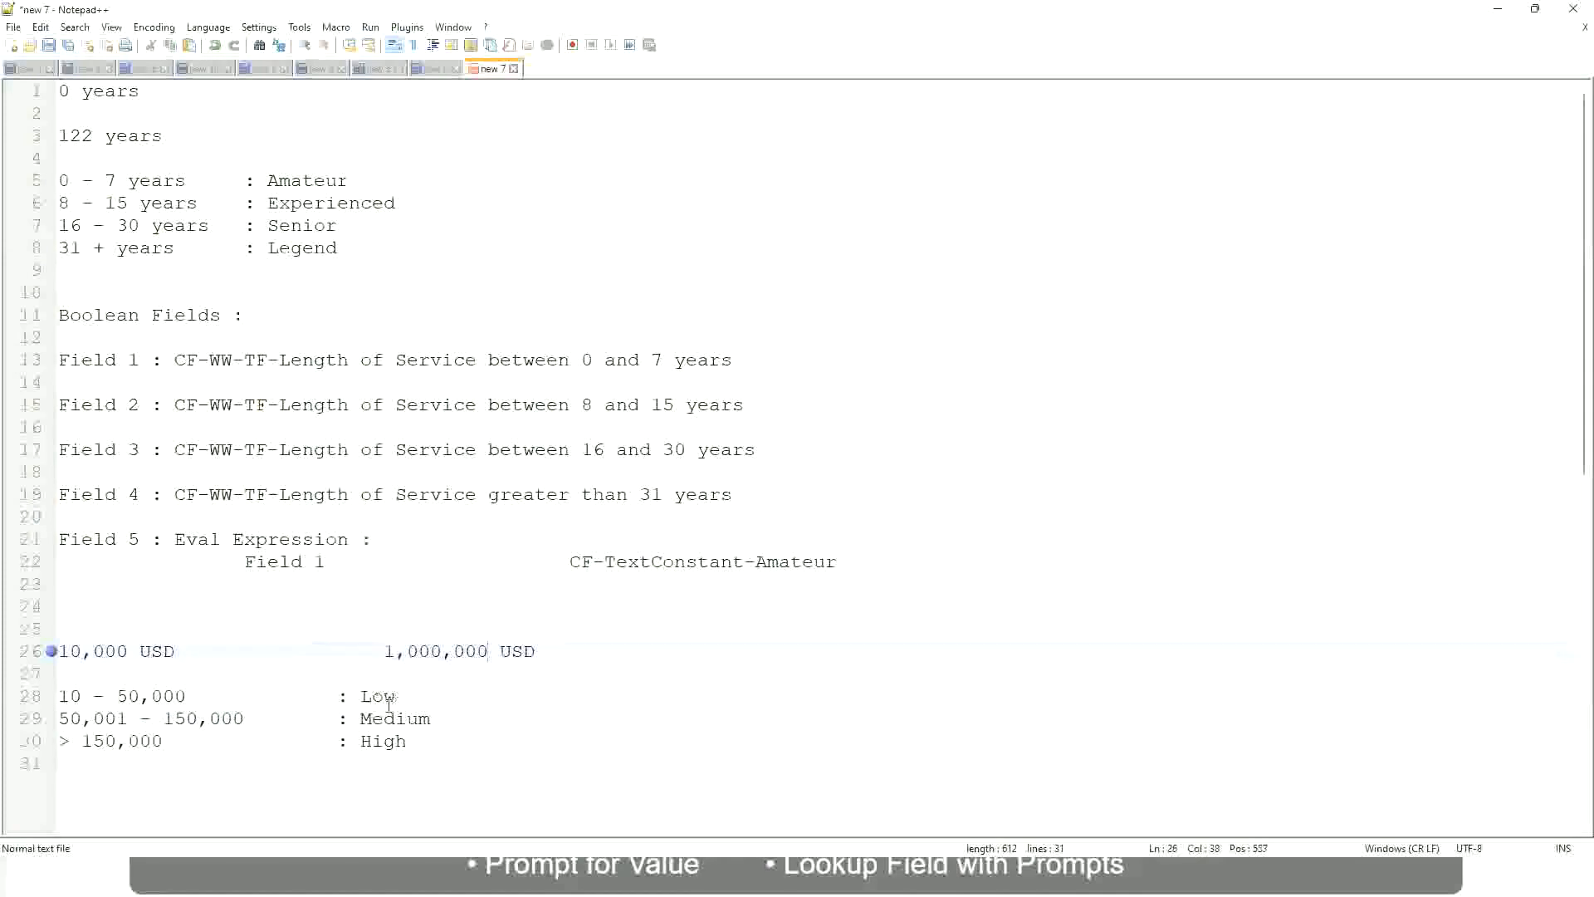
pyautogui.click(384, 749)
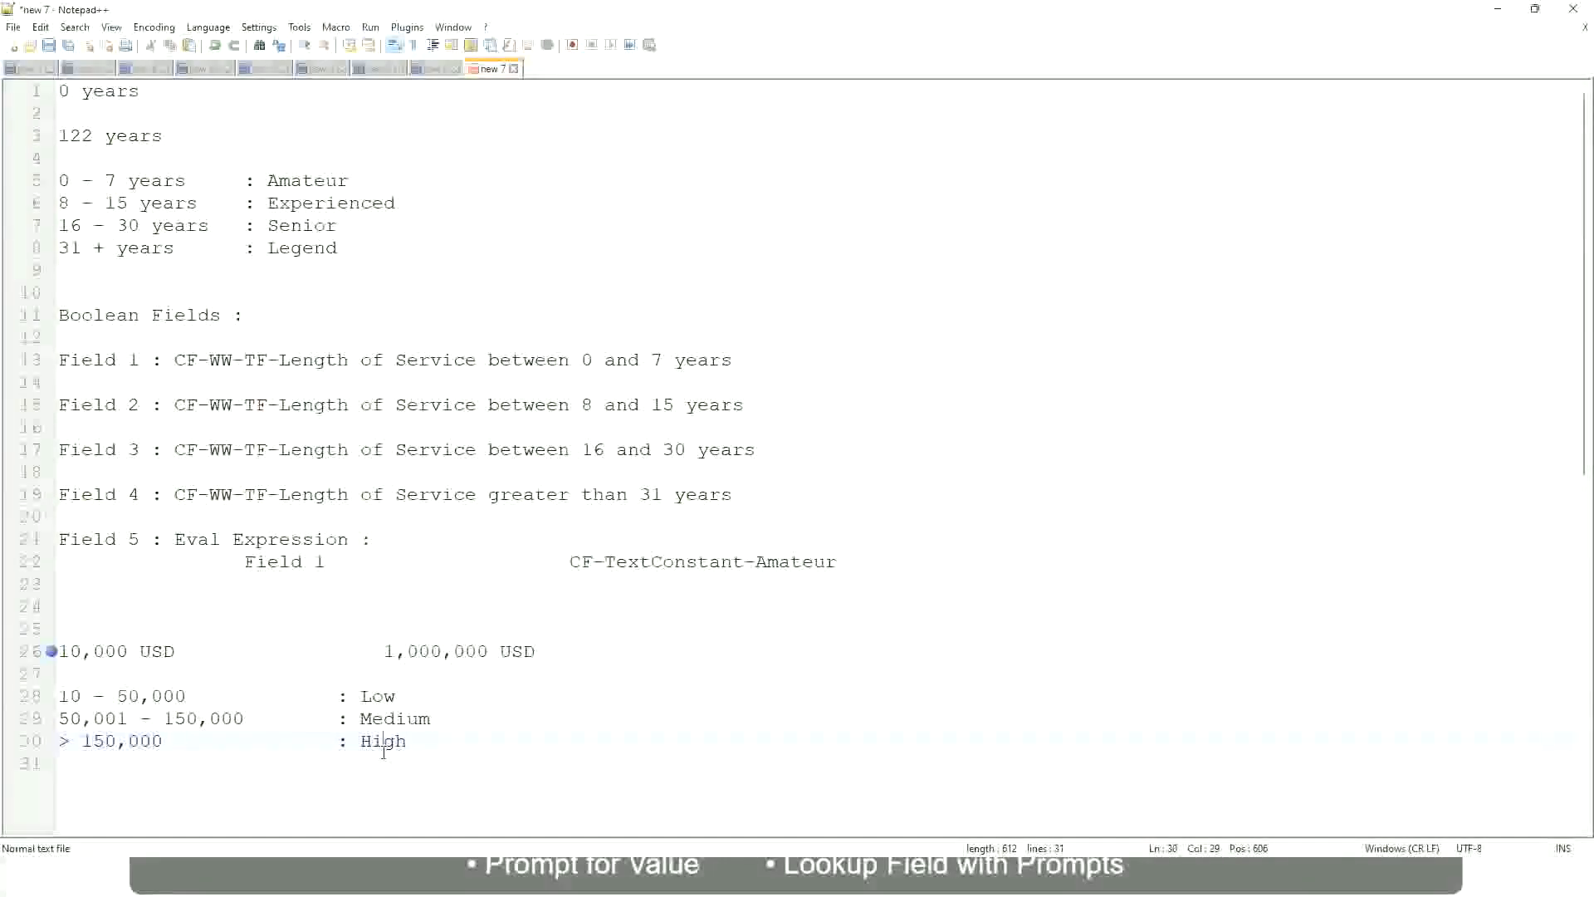
pyautogui.click(249, 678)
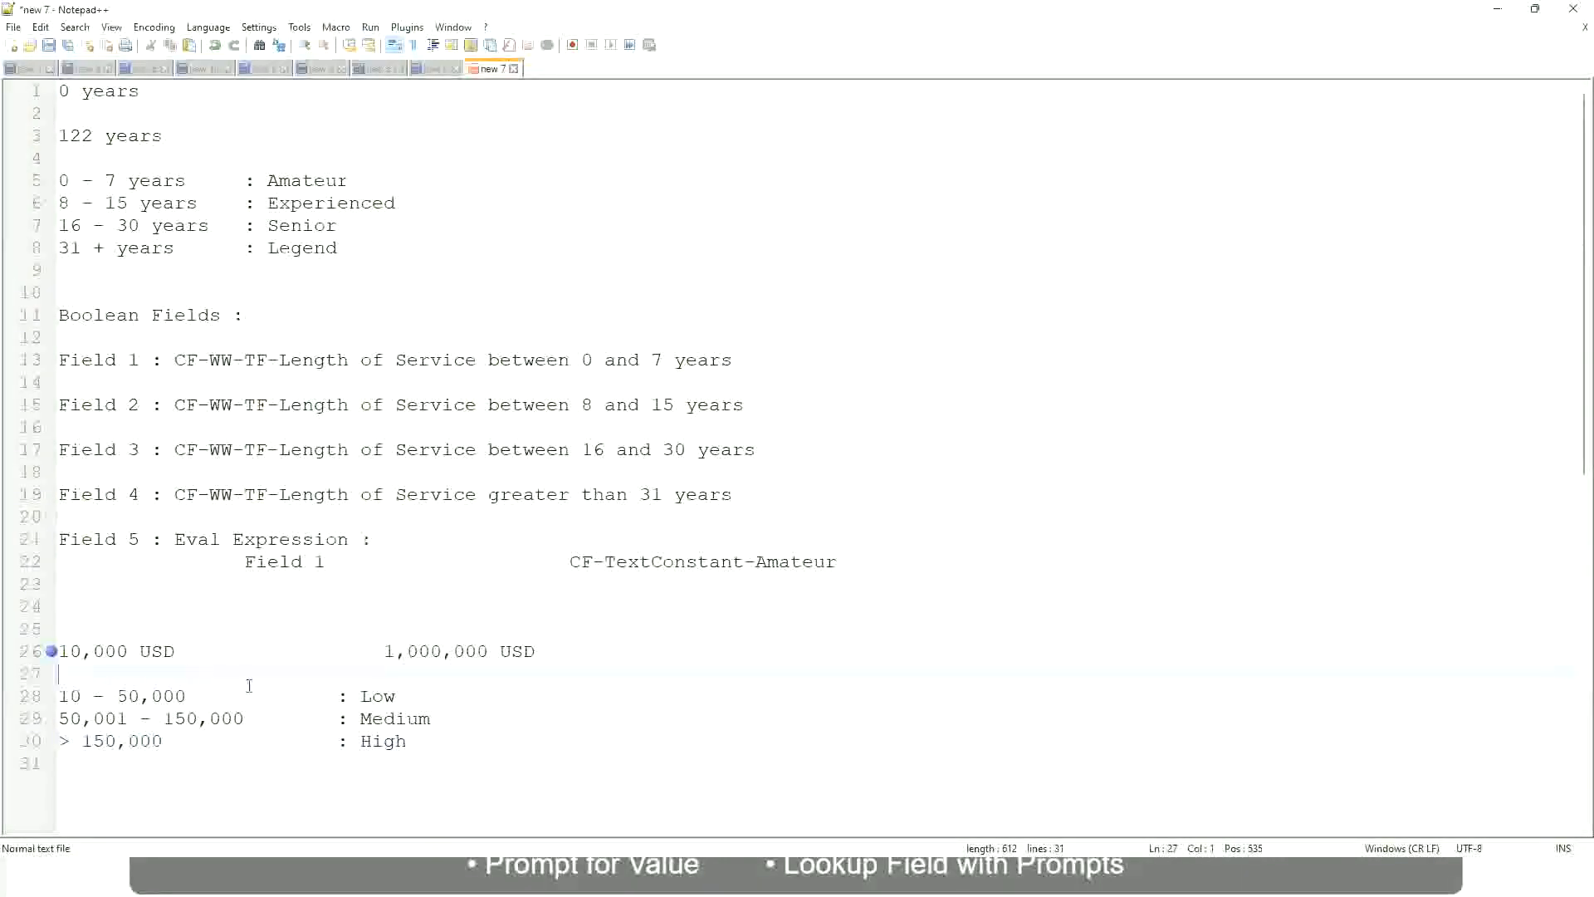
pyautogui.click(410, 739)
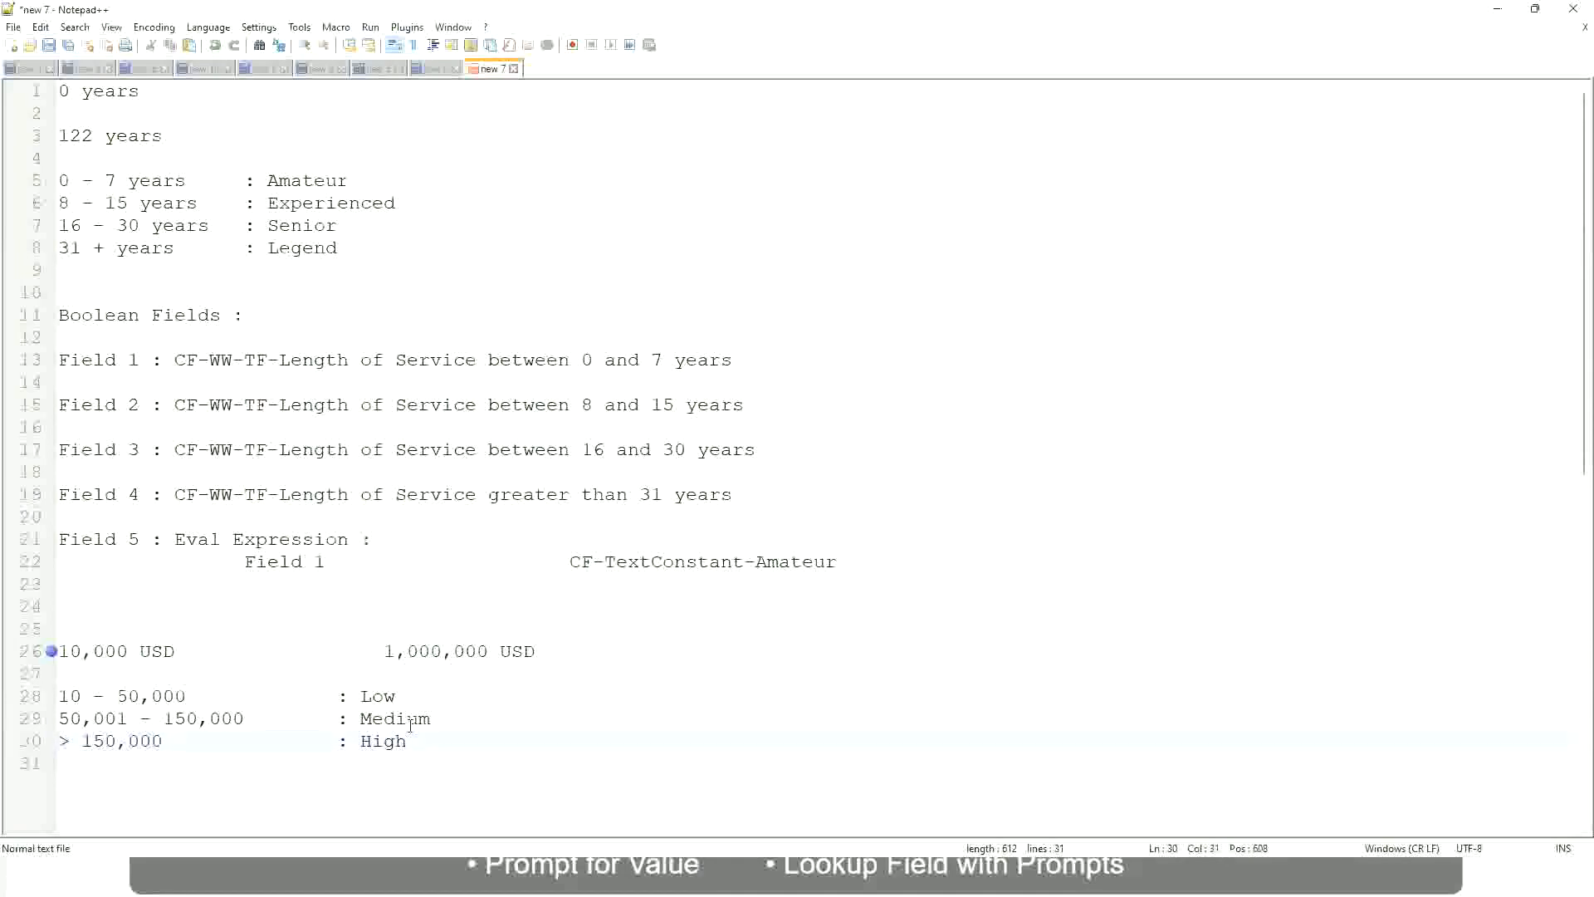